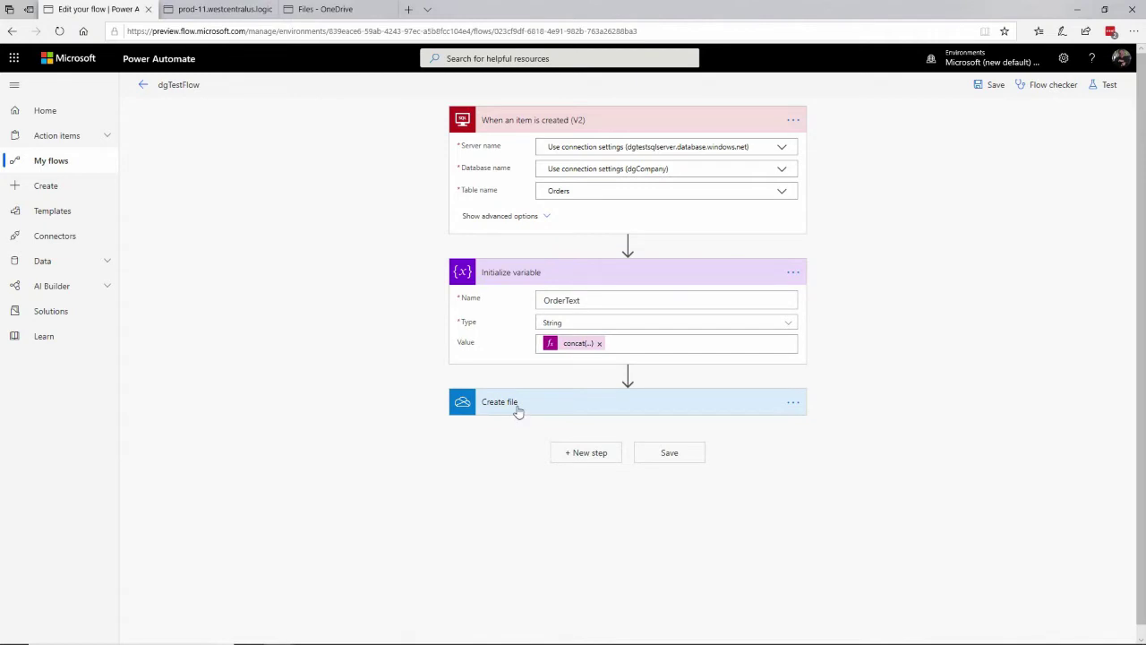
Step: Append '.txt' as a final argument to the concat expression in the Create file action's File Name and update it
{"action": "left_click", "coordinate": [516, 407]}
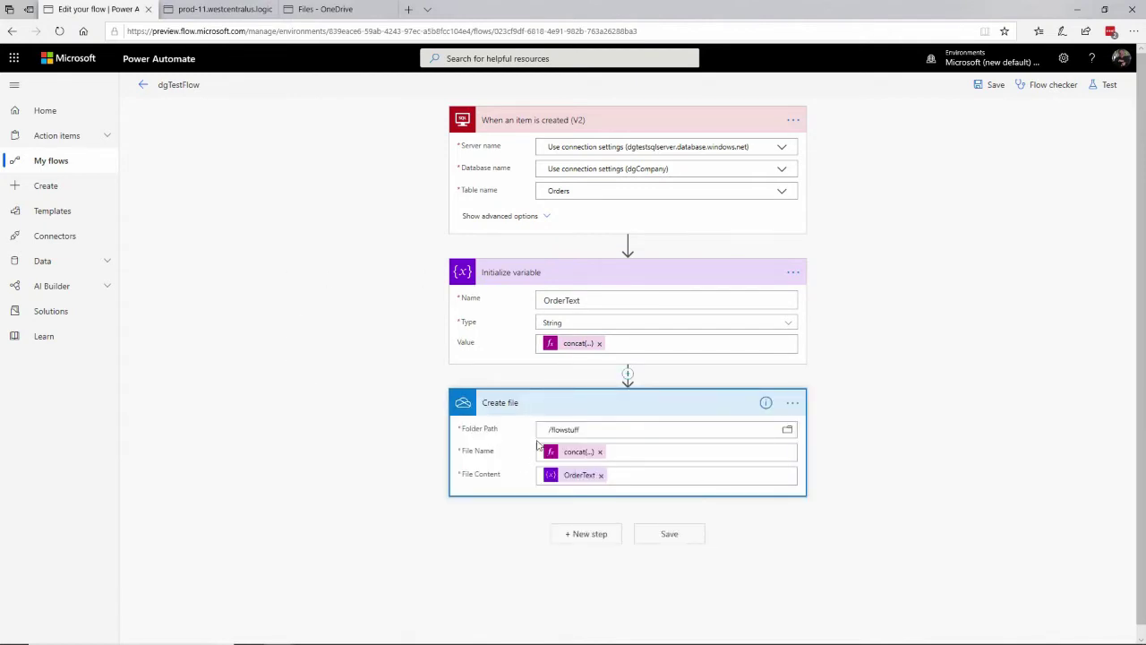
{"action": "left_click", "coordinate": [581, 454]}
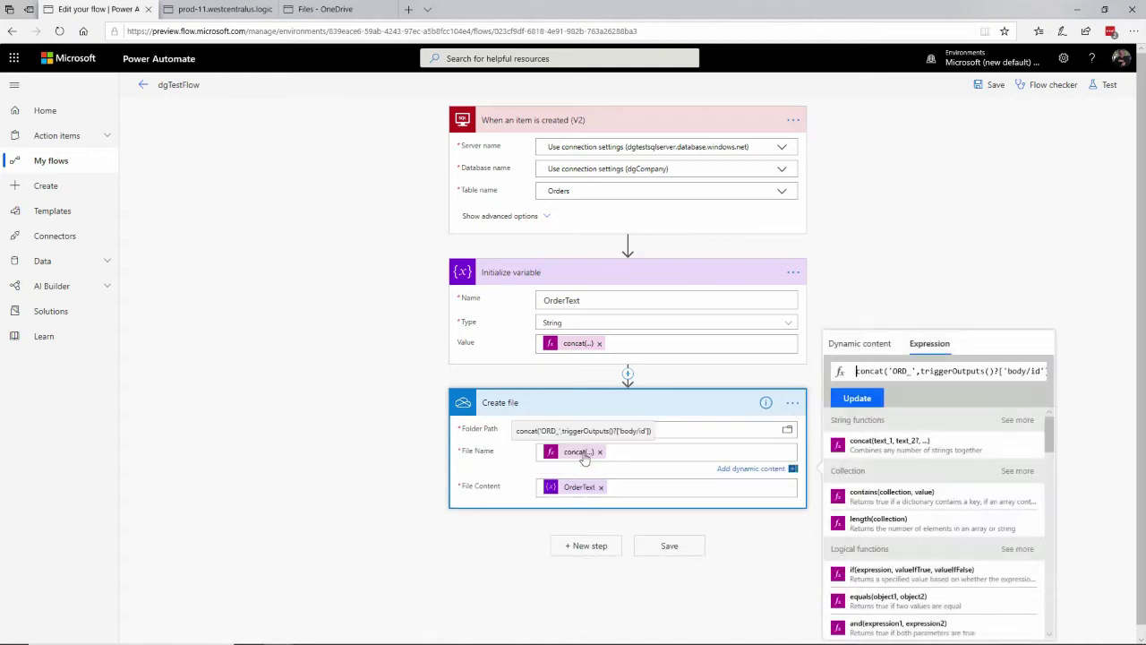
{"action": "key", "text": "End"}
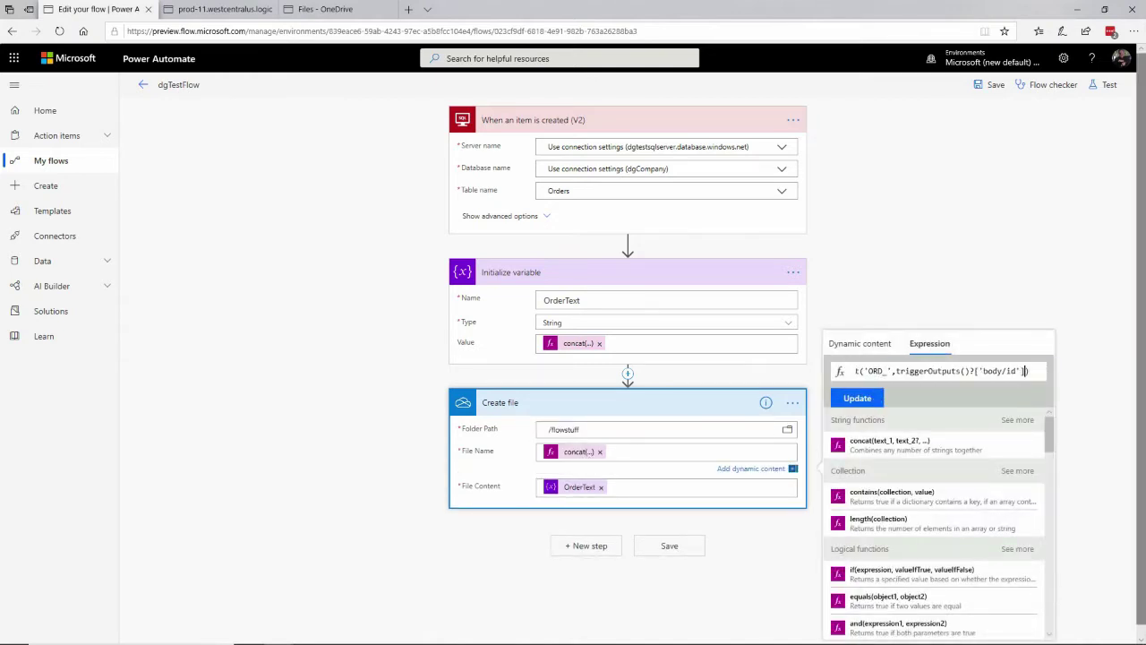
{"action": "type", "text": ", '.t"}
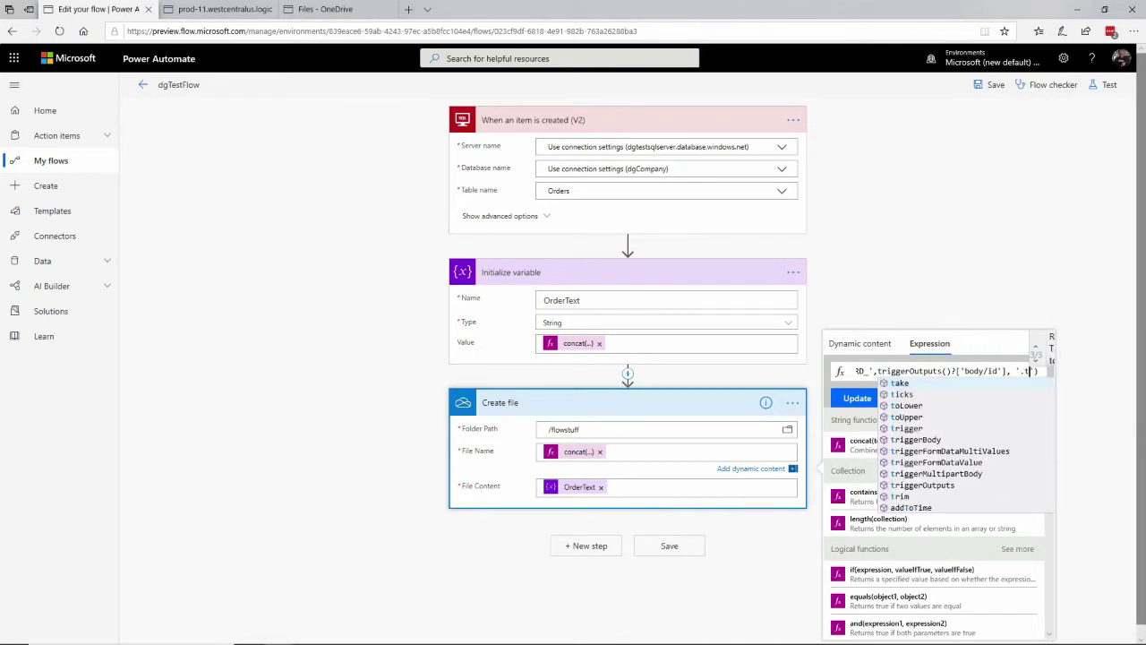
{"action": "type", "text": "xt"}
{"action": "key", "text": "End"}
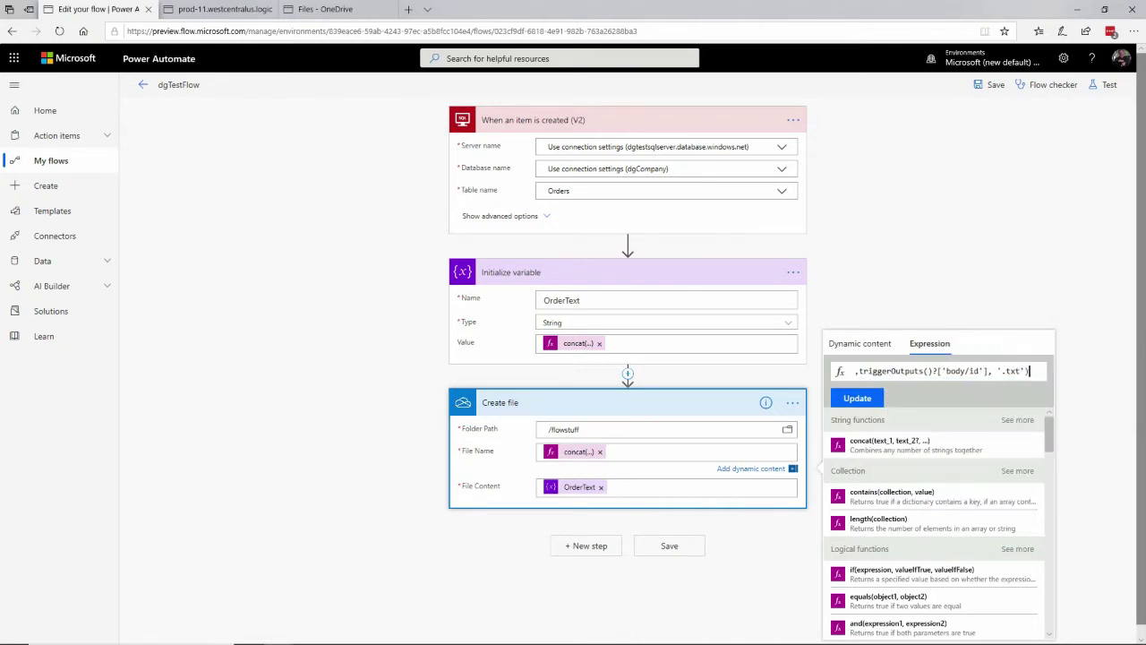
{"action": "left_click", "coordinate": [859, 401]}
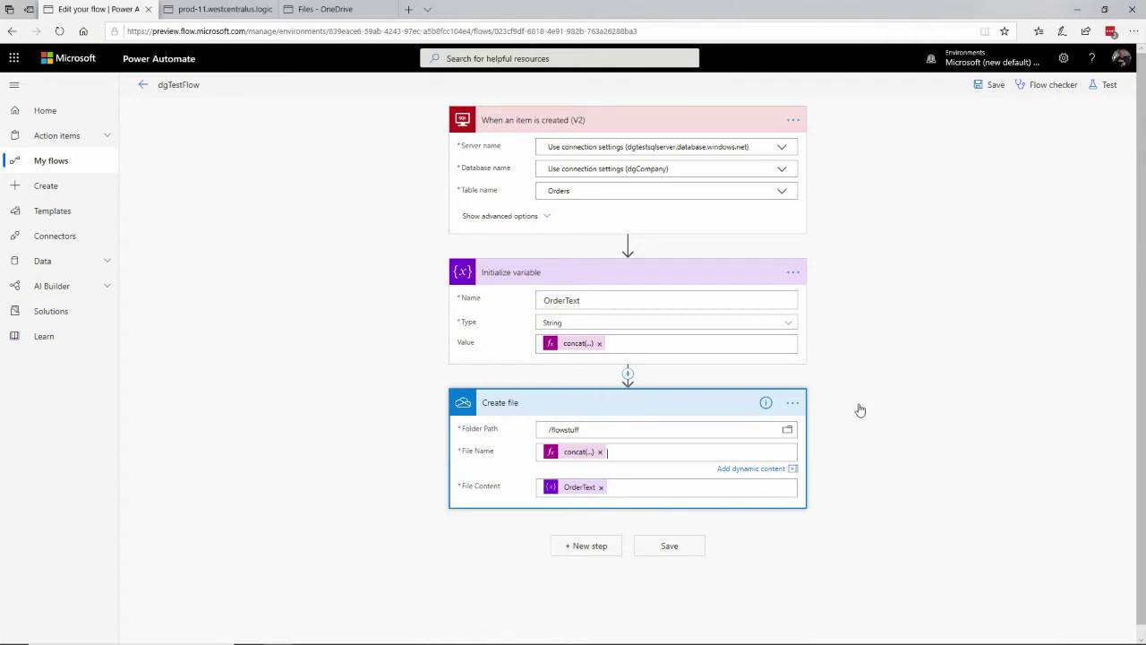
{"action": "left_click", "coordinate": [399, 449]}
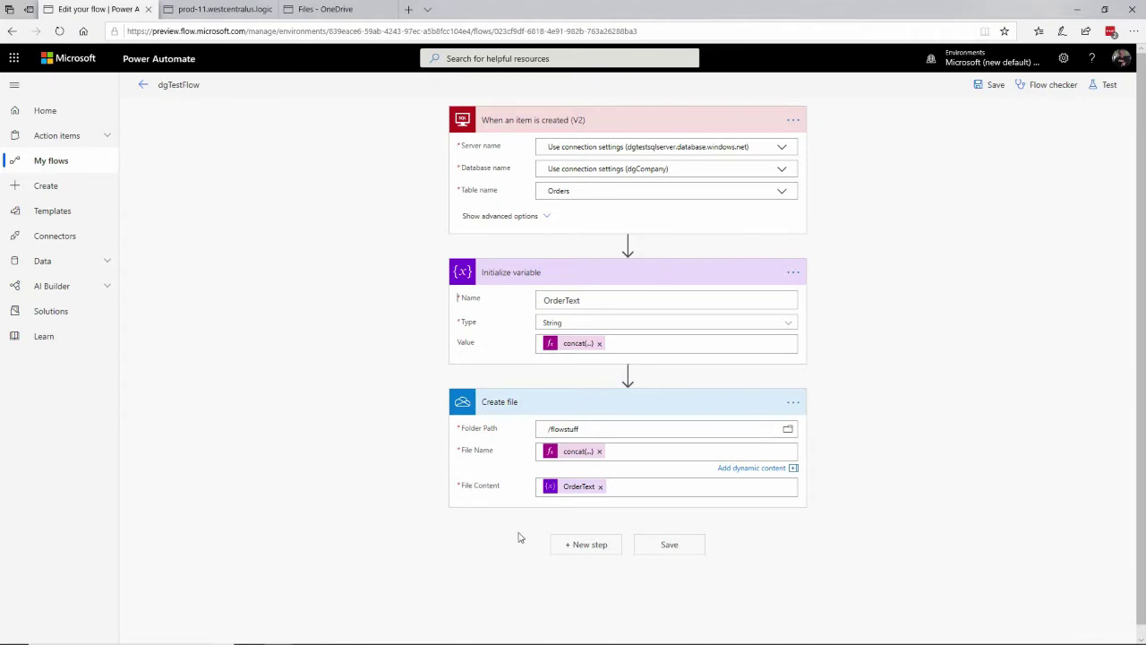
Step: Add a Condition control as a new step after the Create file action
{"action": "left_click", "coordinate": [571, 546]}
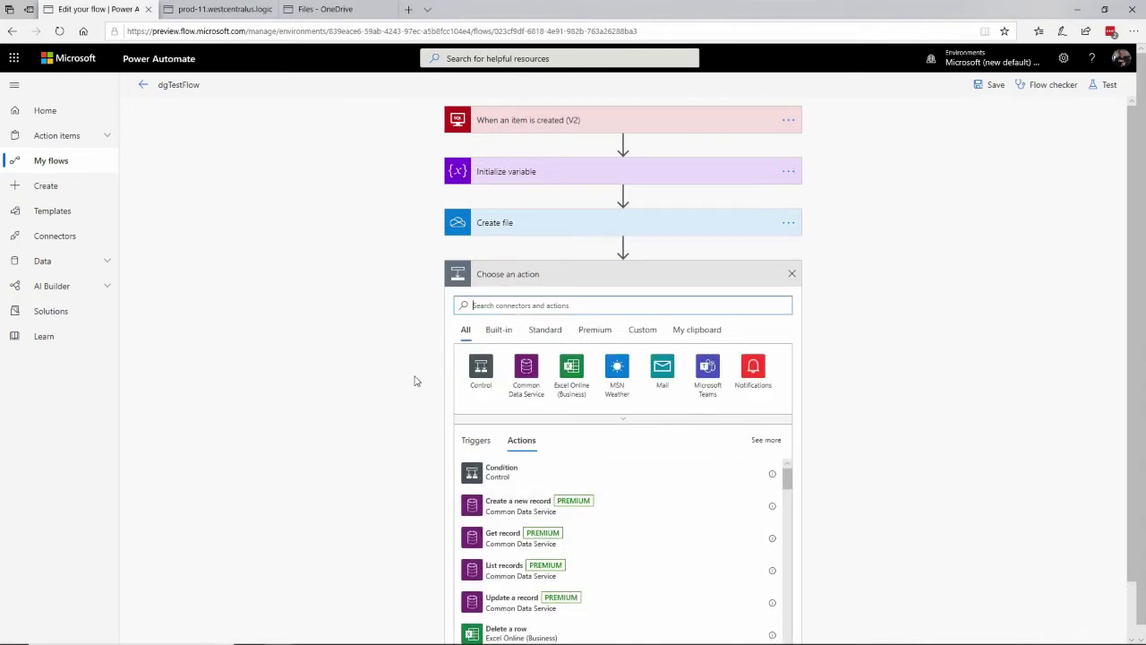
{"action": "left_click", "coordinate": [480, 367]}
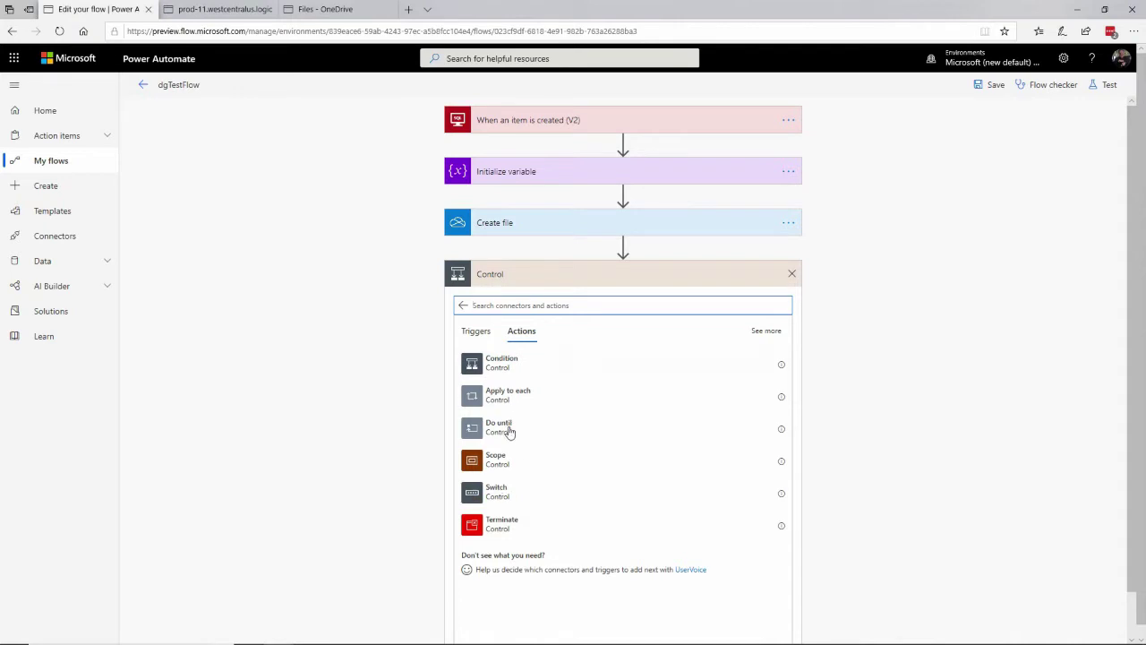
{"action": "left_click", "coordinate": [499, 373]}
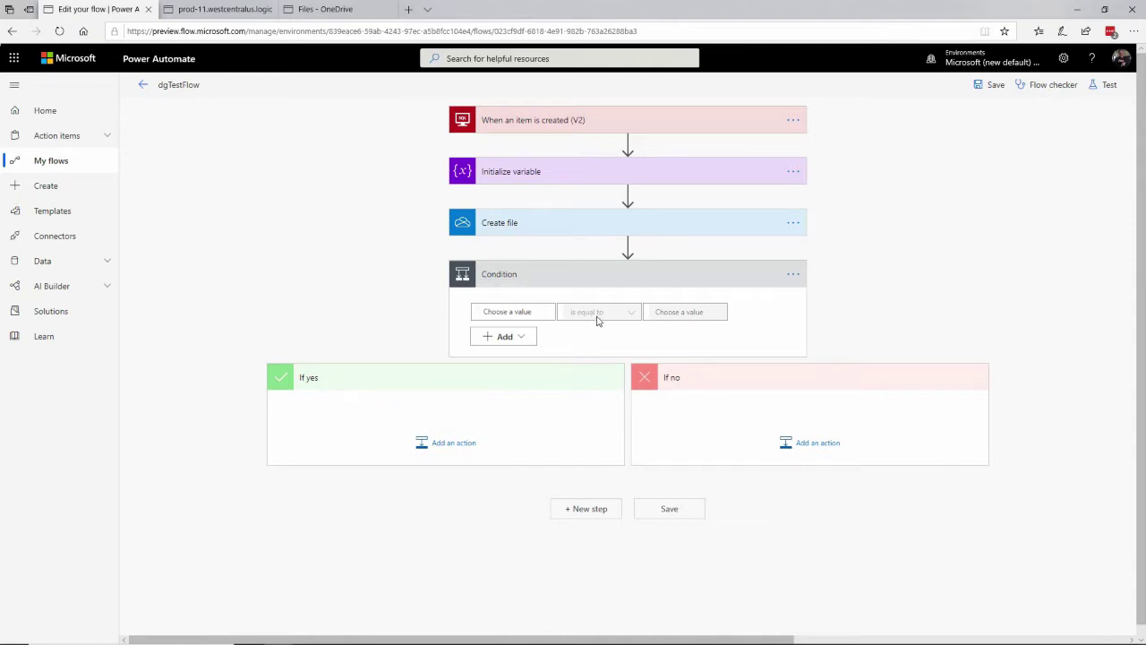
{"action": "left_click", "coordinate": [511, 313]}
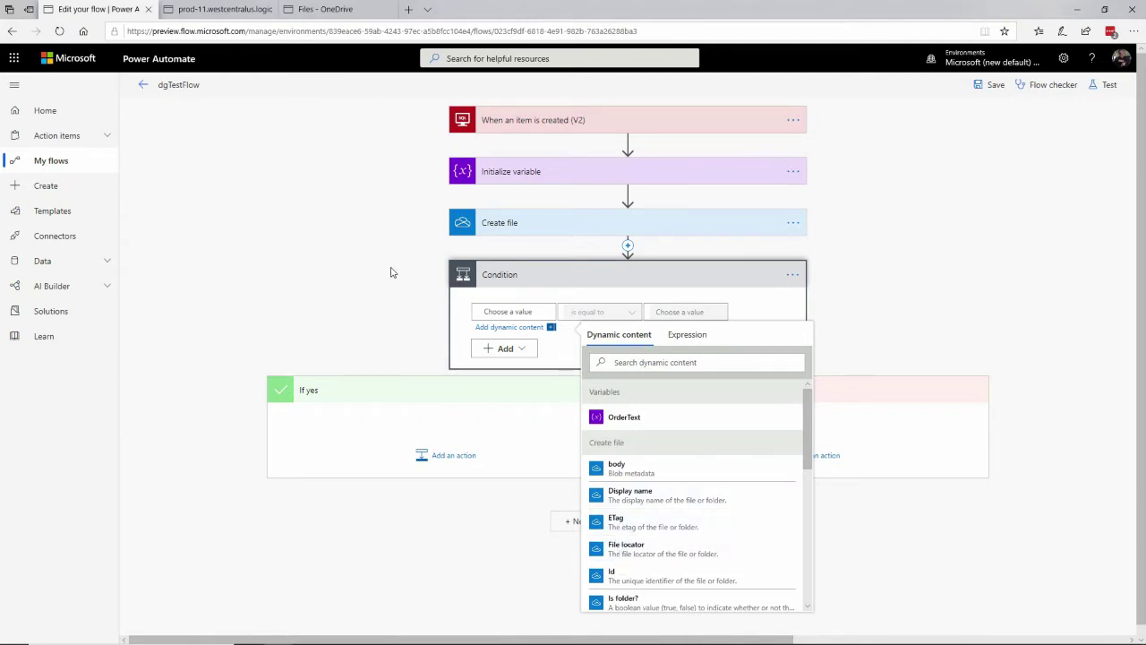
{"action": "left_click", "coordinate": [427, 305]}
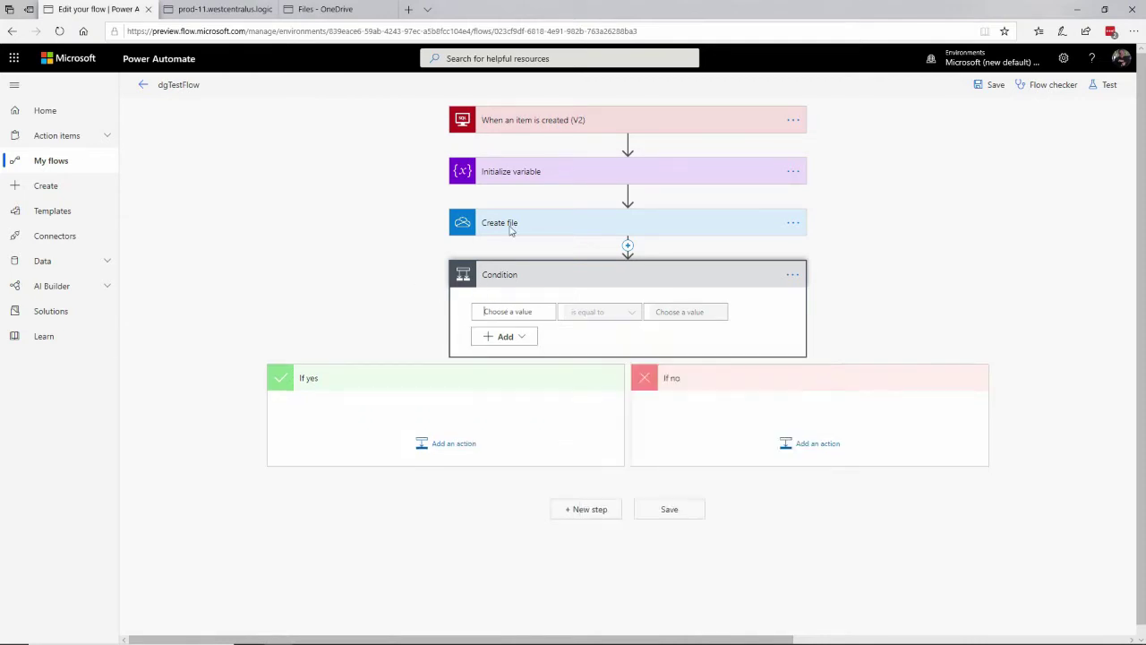
Step: Insert an Initialize variable action directly after the When an item is created (V2) trigger
{"action": "left_click", "coordinate": [627, 143]}
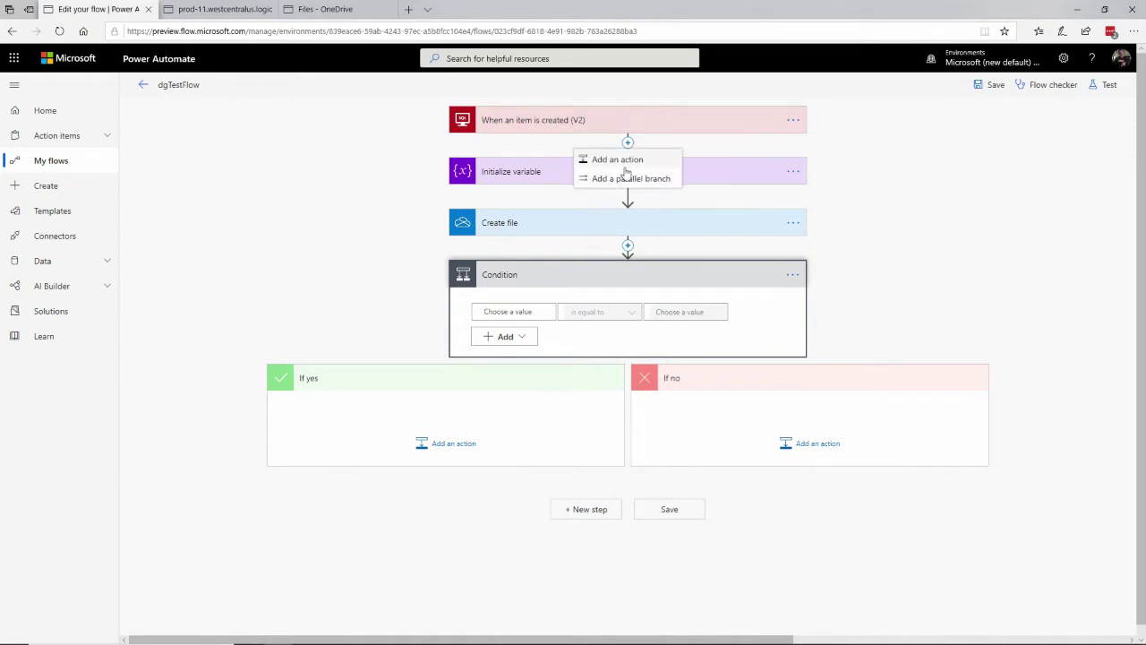
{"action": "left_click", "coordinate": [625, 166]}
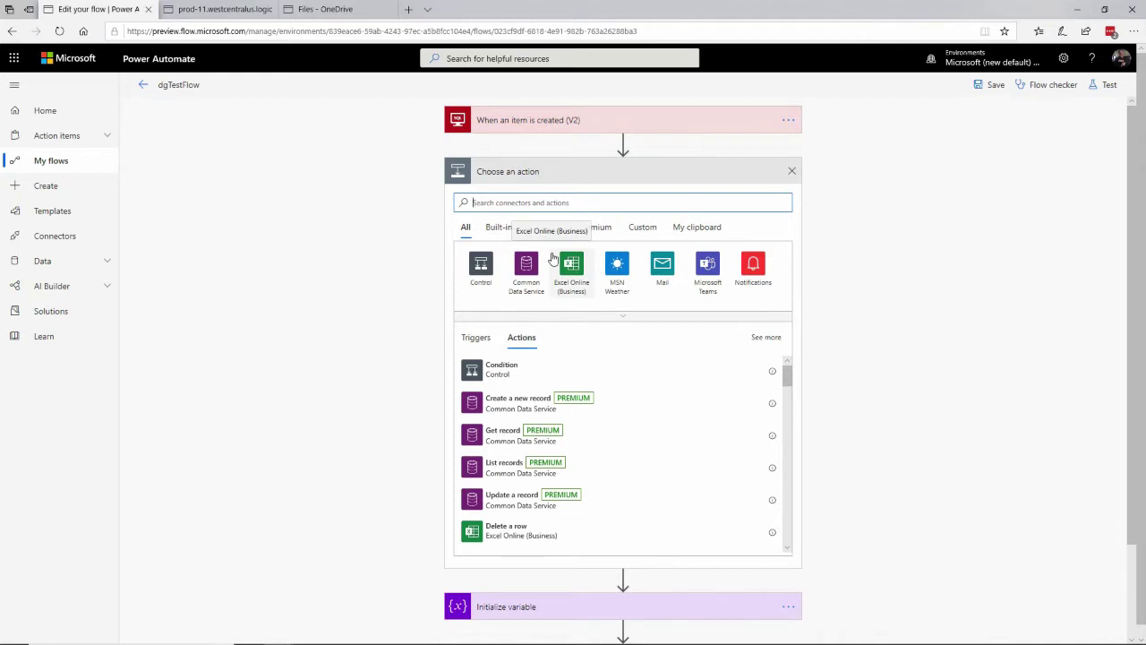
{"action": "type", "text": "variable"}
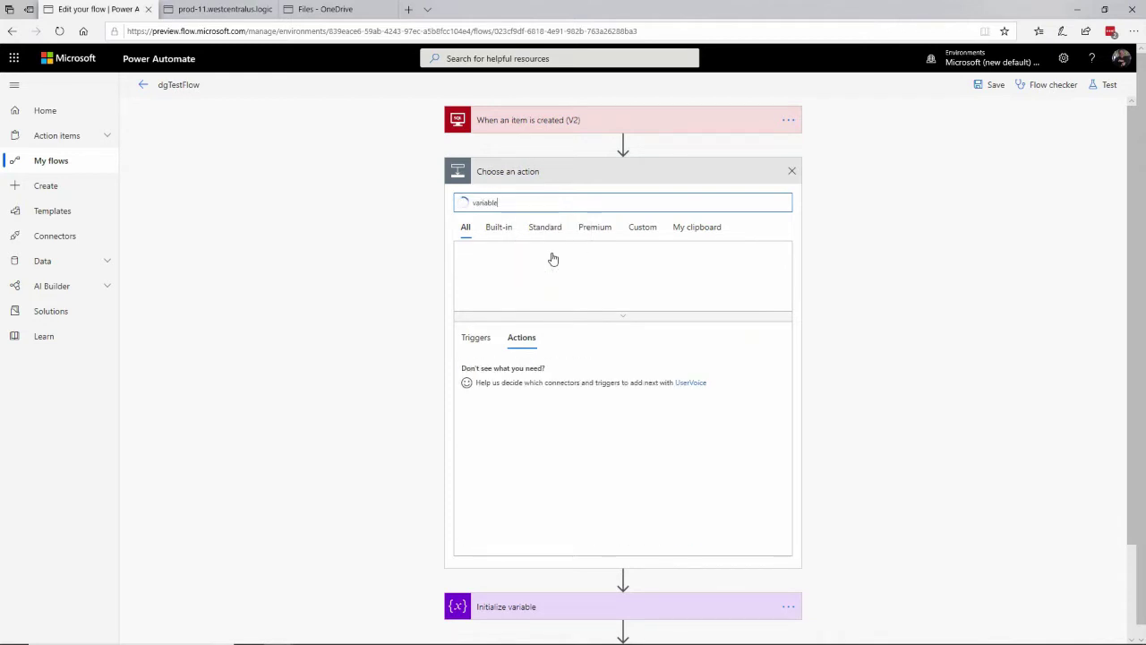
{"action": "left_click", "coordinate": [482, 269]}
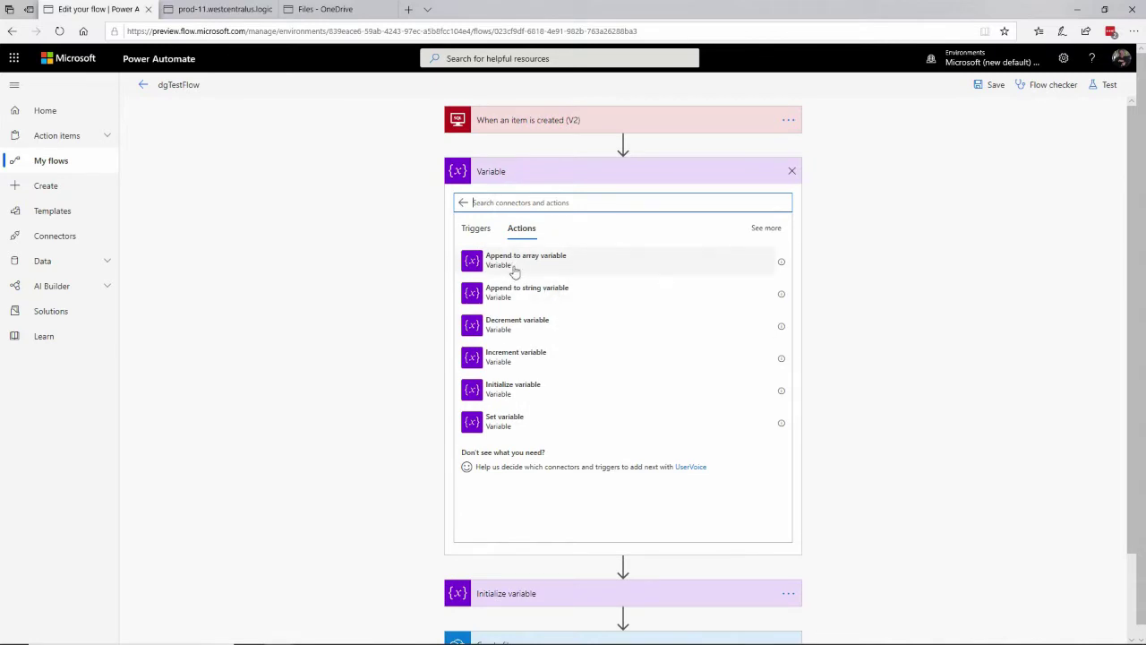
{"action": "left_click", "coordinate": [512, 390]}
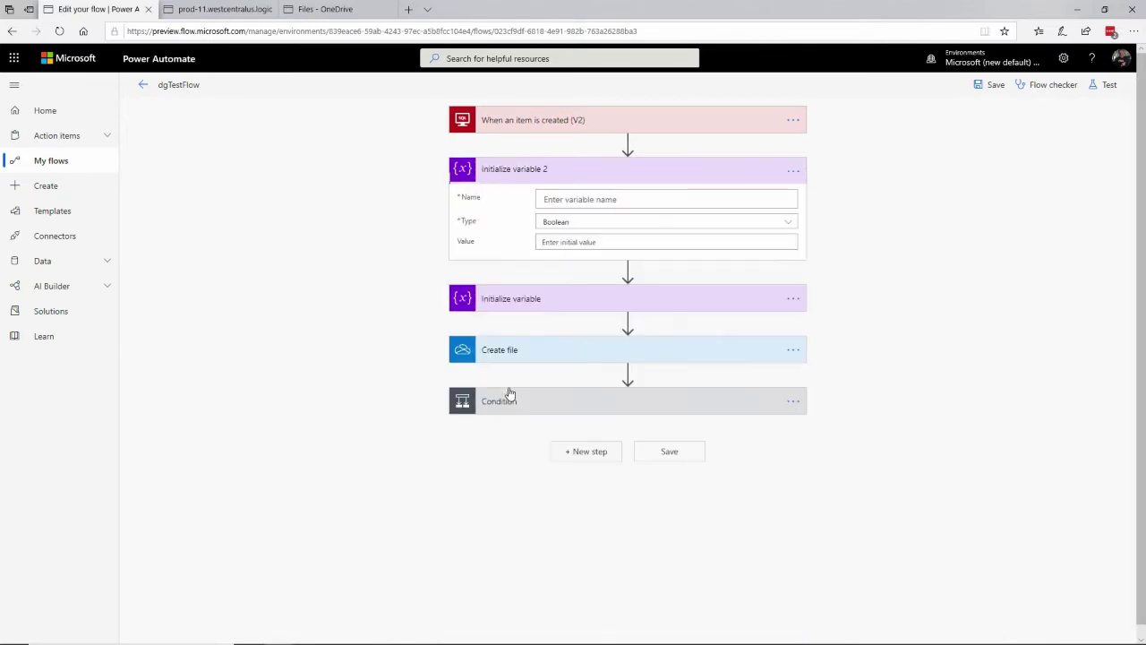
Step: Name the new variable Qty, set its type to Integer and its value to the trigger's Qty dynamic content
{"action": "left_click", "coordinate": [626, 199]}
{"action": "type", "text": "Qty"}
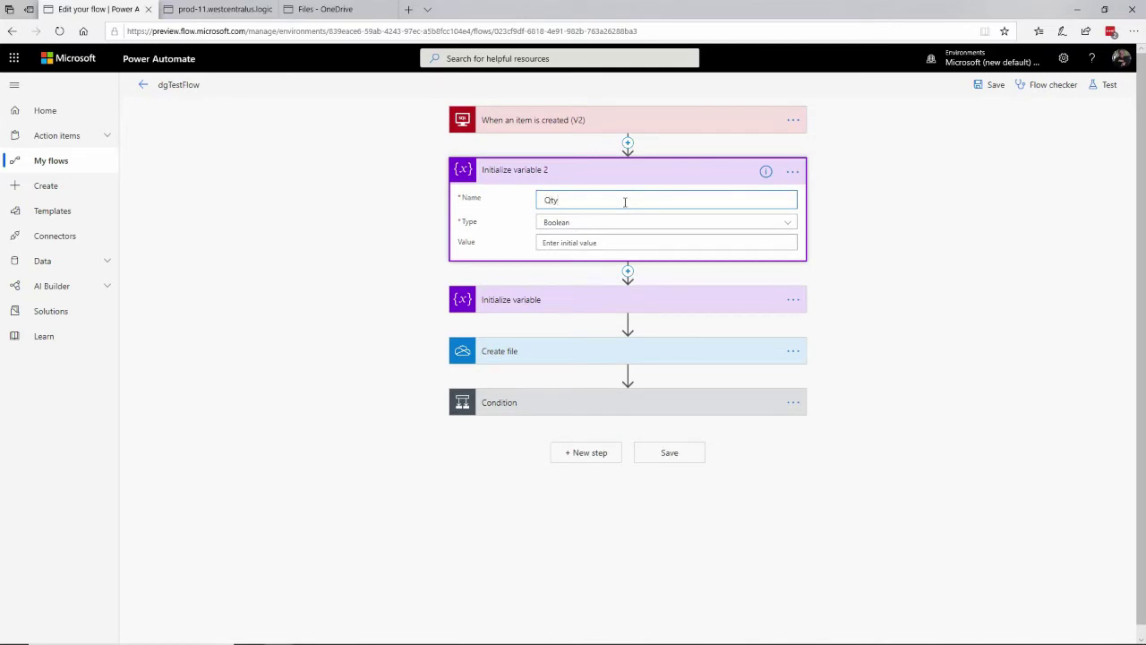
{"action": "key", "text": "Tab"}
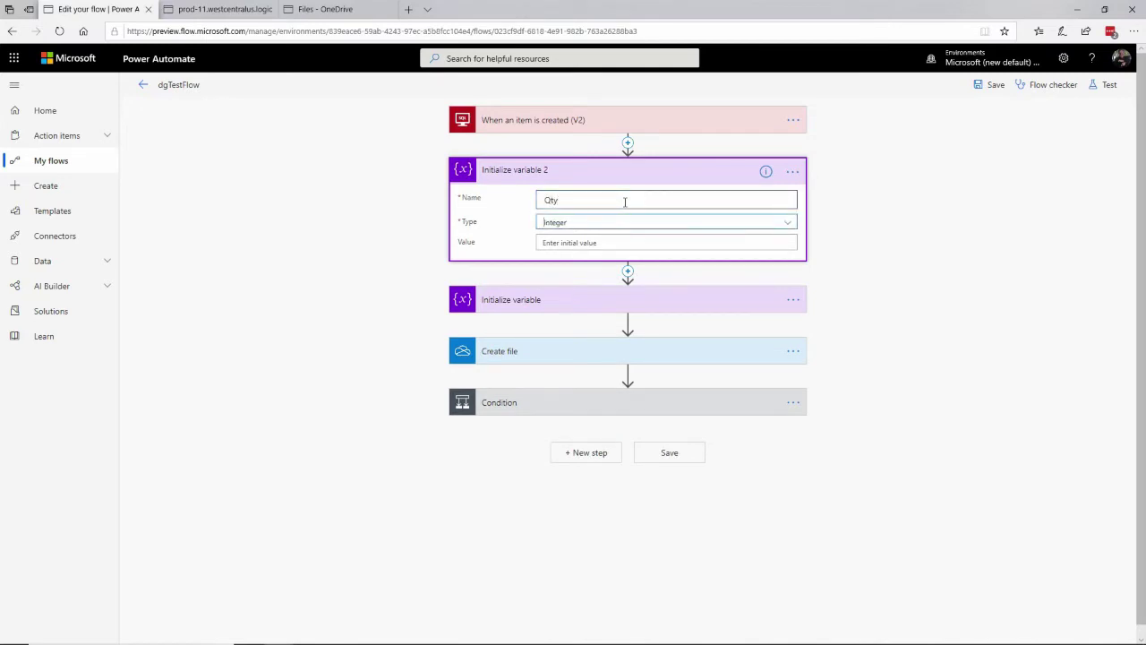
{"action": "key", "text": "Up"}
{"action": "key", "text": "Tab"}
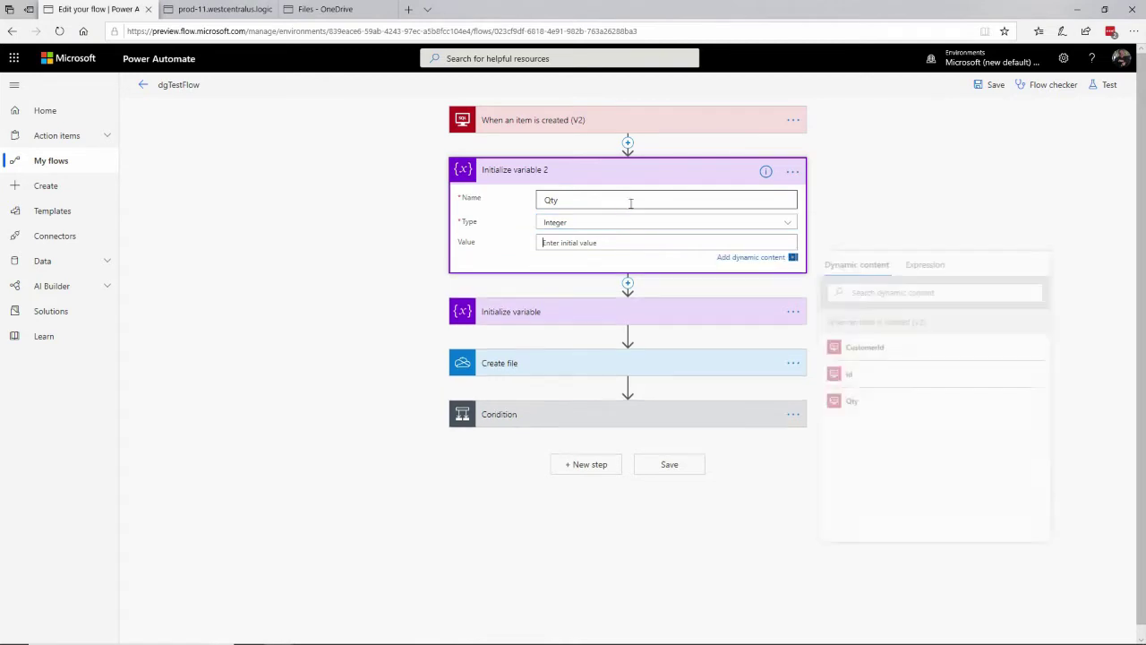
{"action": "left_click", "coordinate": [853, 402]}
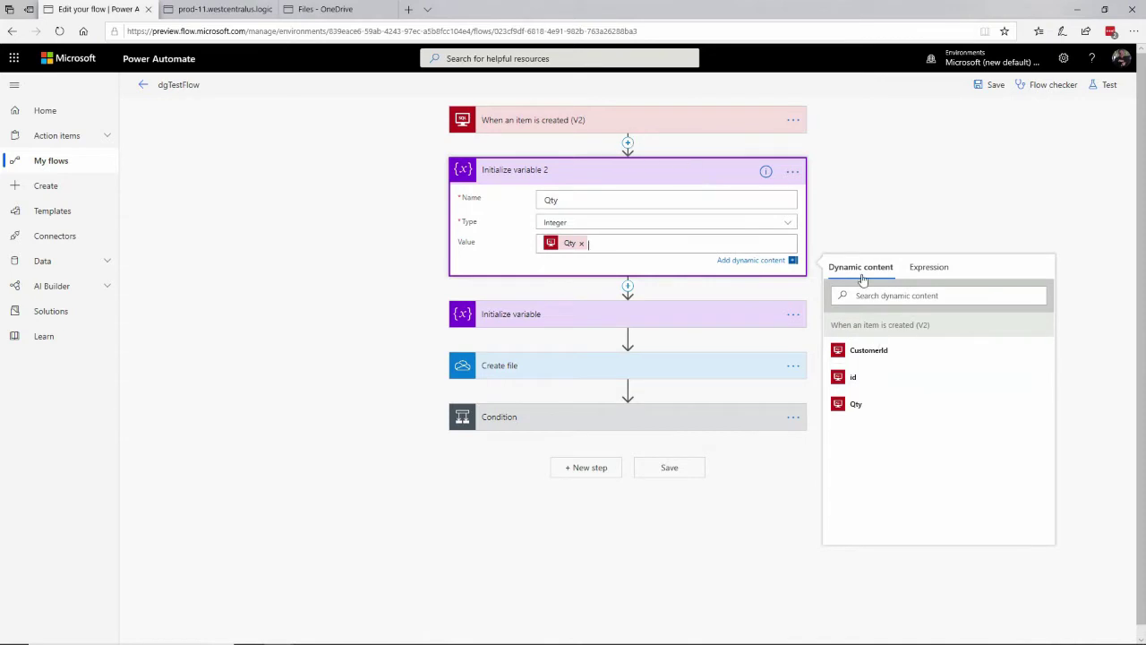
{"action": "left_click", "coordinate": [887, 202]}
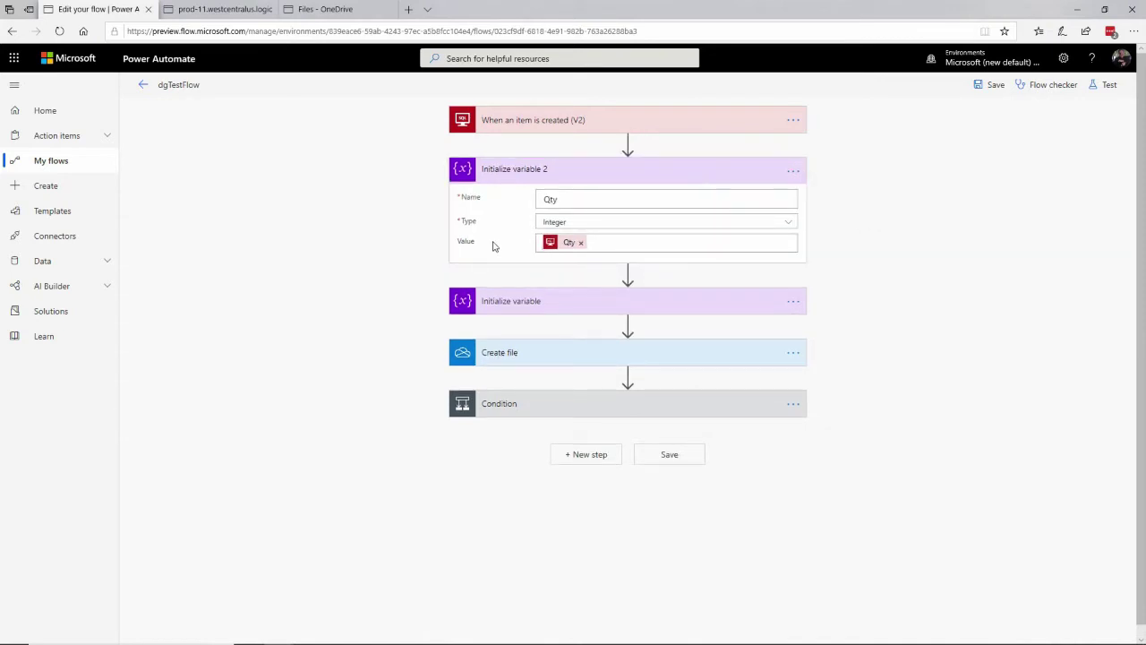
Step: Set the Condition to check that the Qty variable is greater than or equal to 50
{"action": "left_click", "coordinate": [513, 405]}
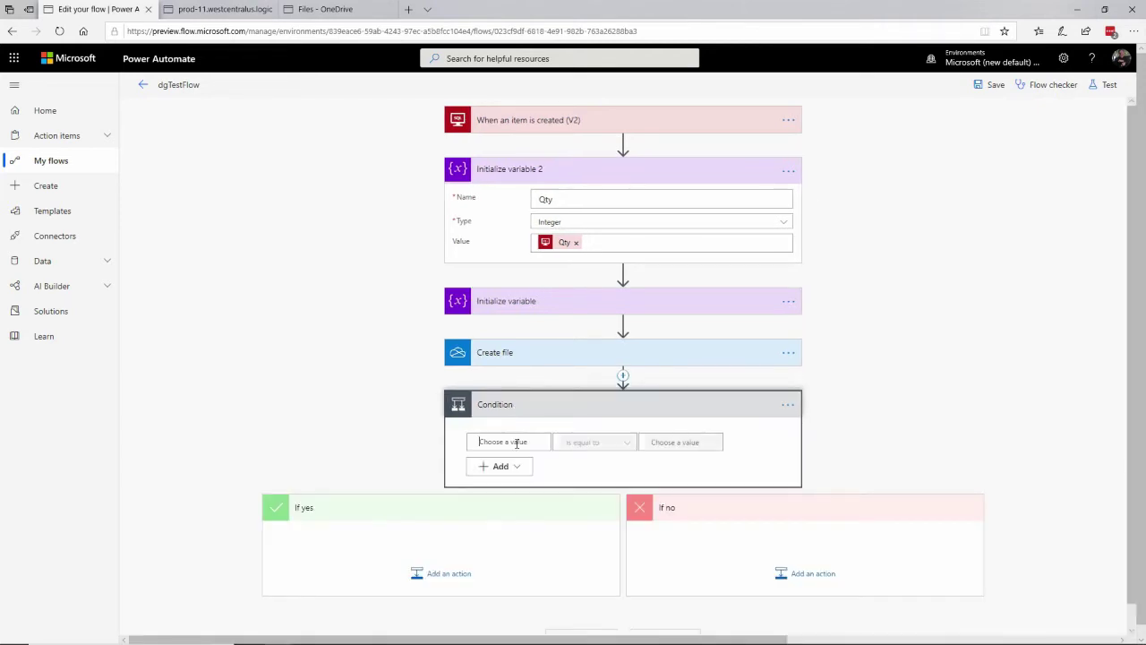
{"action": "left_click", "coordinate": [517, 442]}
{"action": "left_click", "coordinate": [632, 477]}
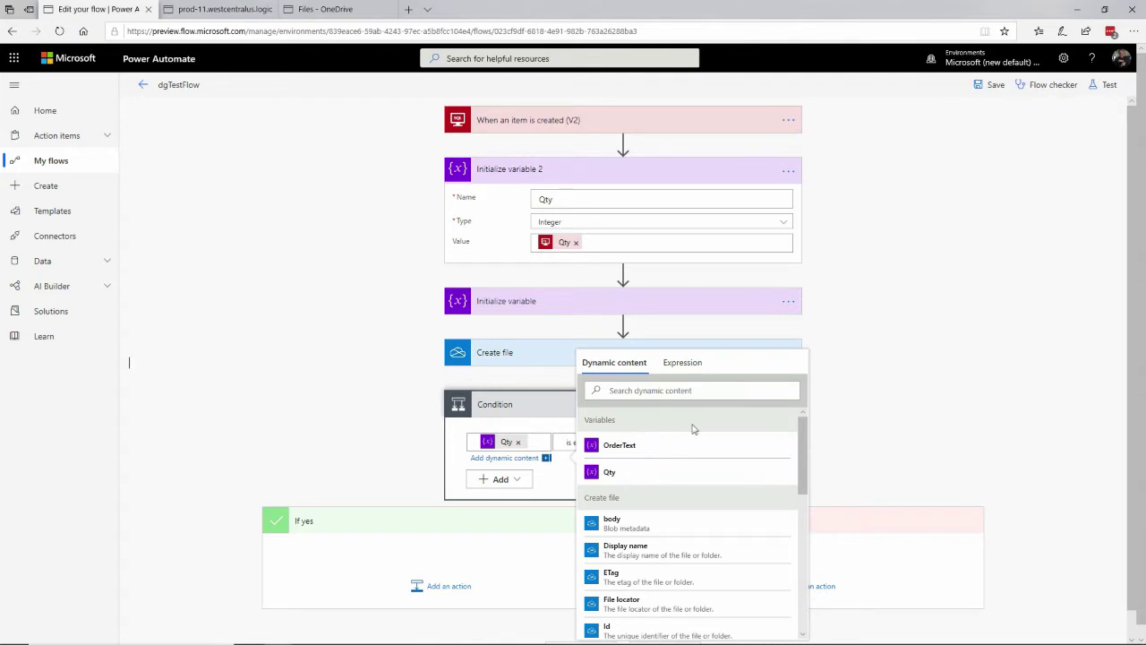
{"action": "left_click", "coordinate": [494, 450]}
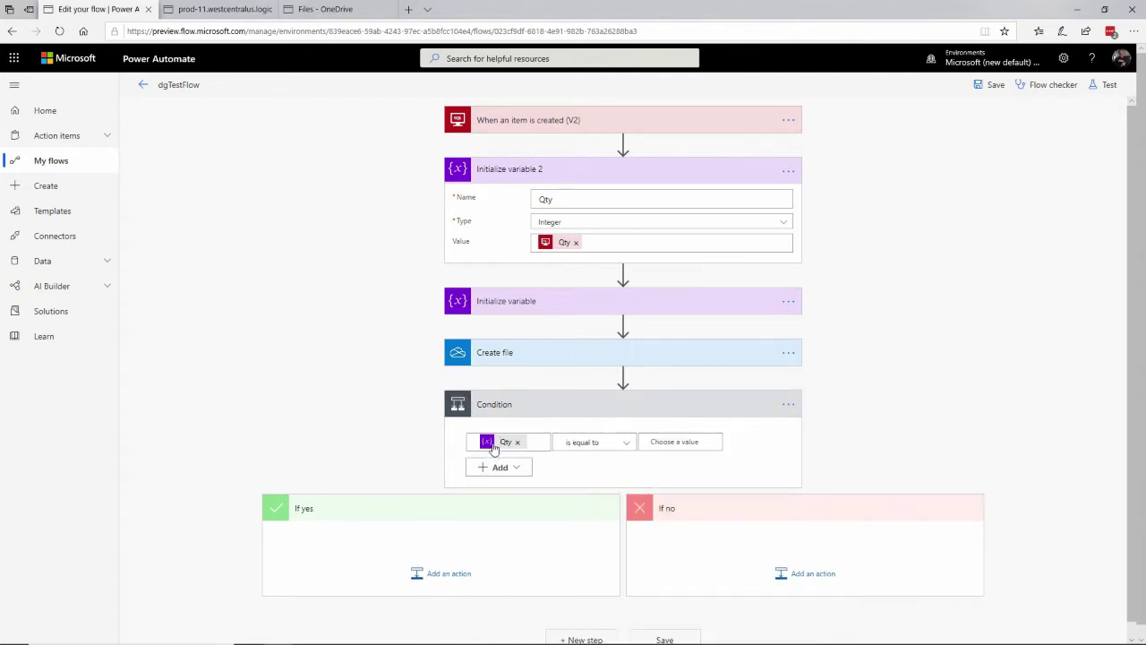
{"action": "left_click", "coordinate": [624, 445]}
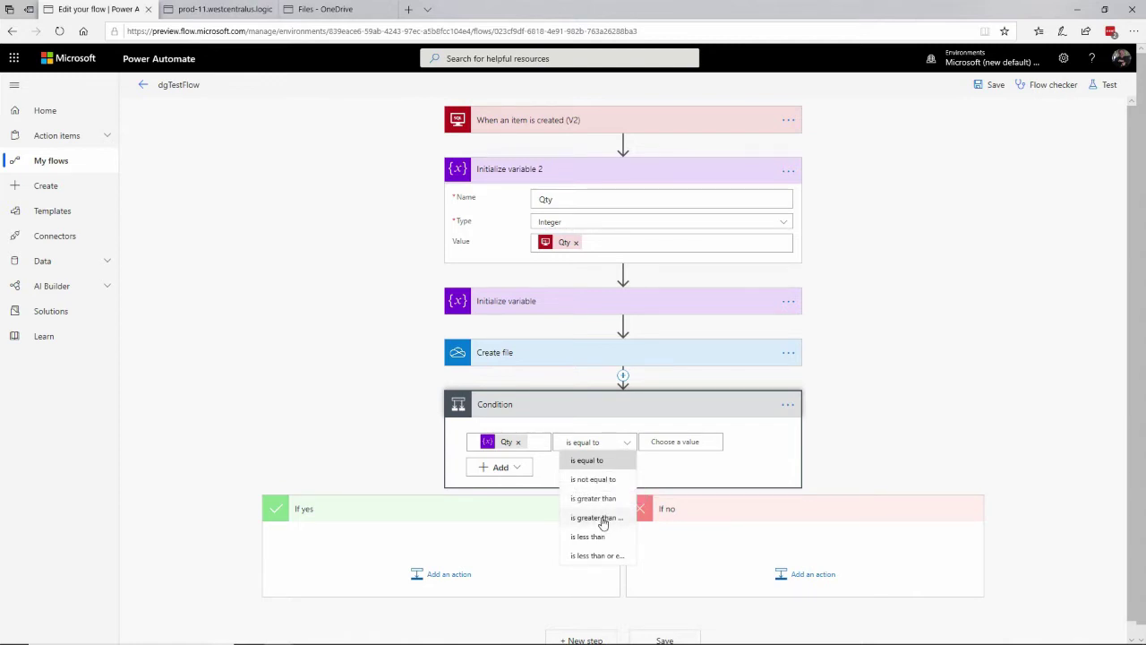
{"action": "left_click", "coordinate": [602, 520]}
{"action": "left_click", "coordinate": [653, 442]}
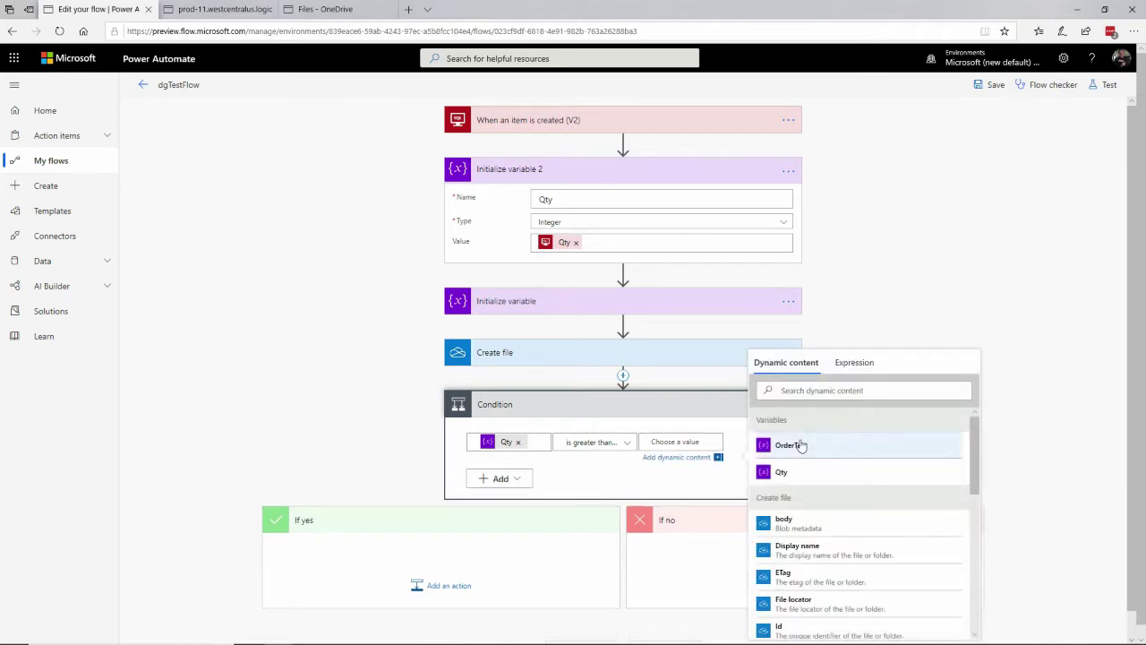
{"action": "type", "text": "50"}
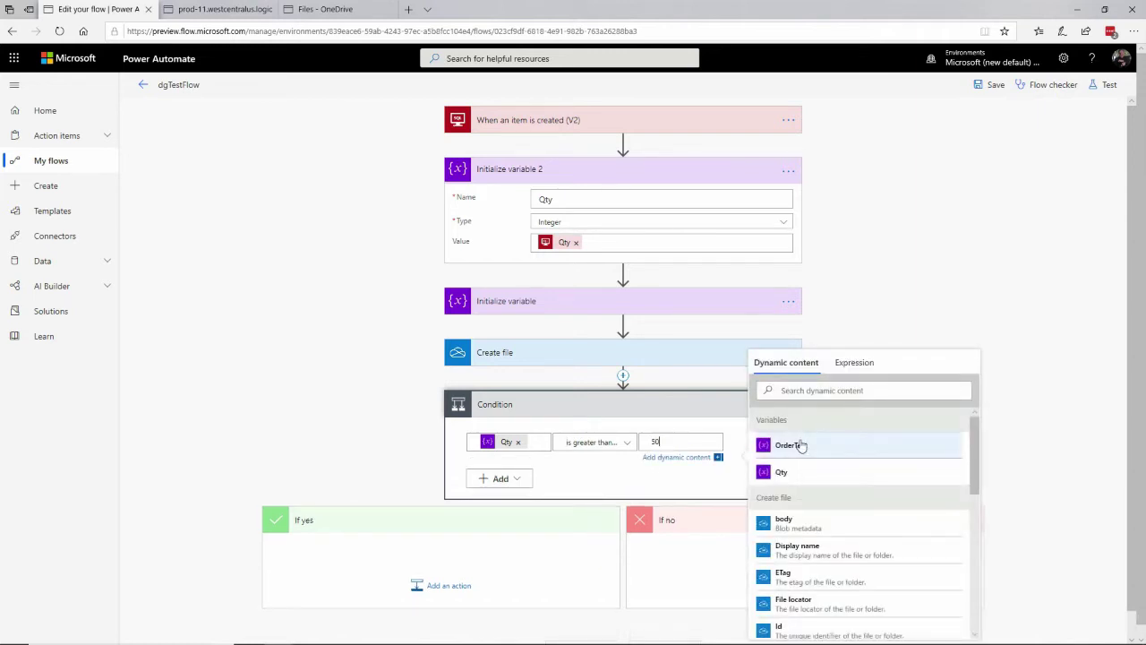
{"action": "left_click", "coordinate": [894, 309]}
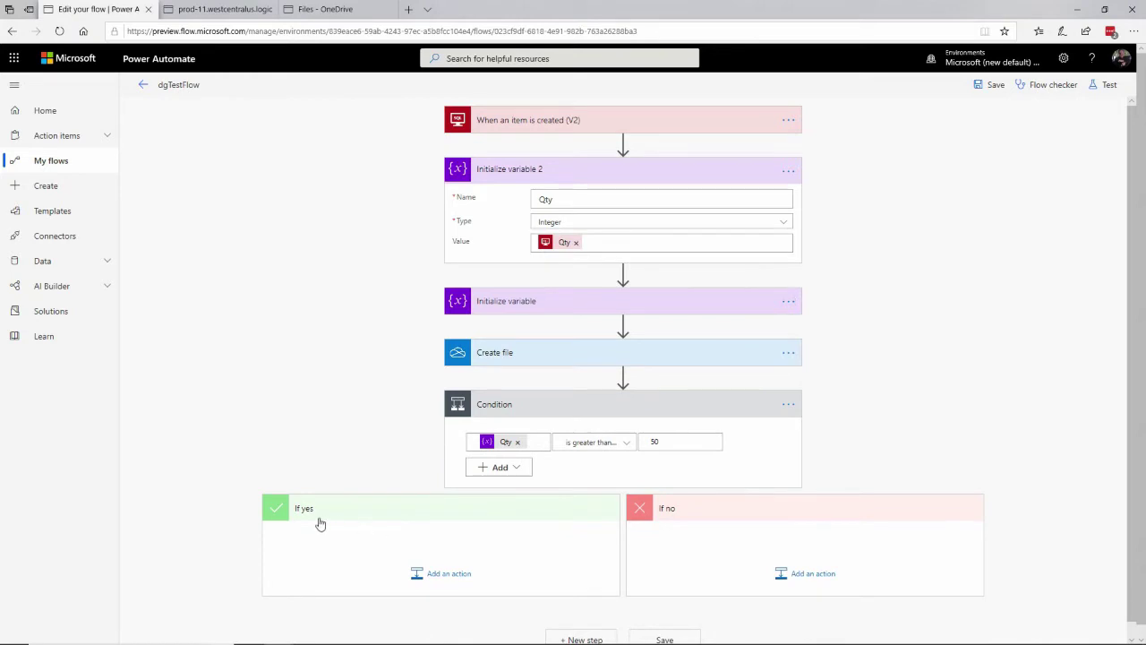
Step: Add a OneDrive for Business Create file action to the If yes branch of the Condition
{"action": "left_click", "coordinate": [445, 578]}
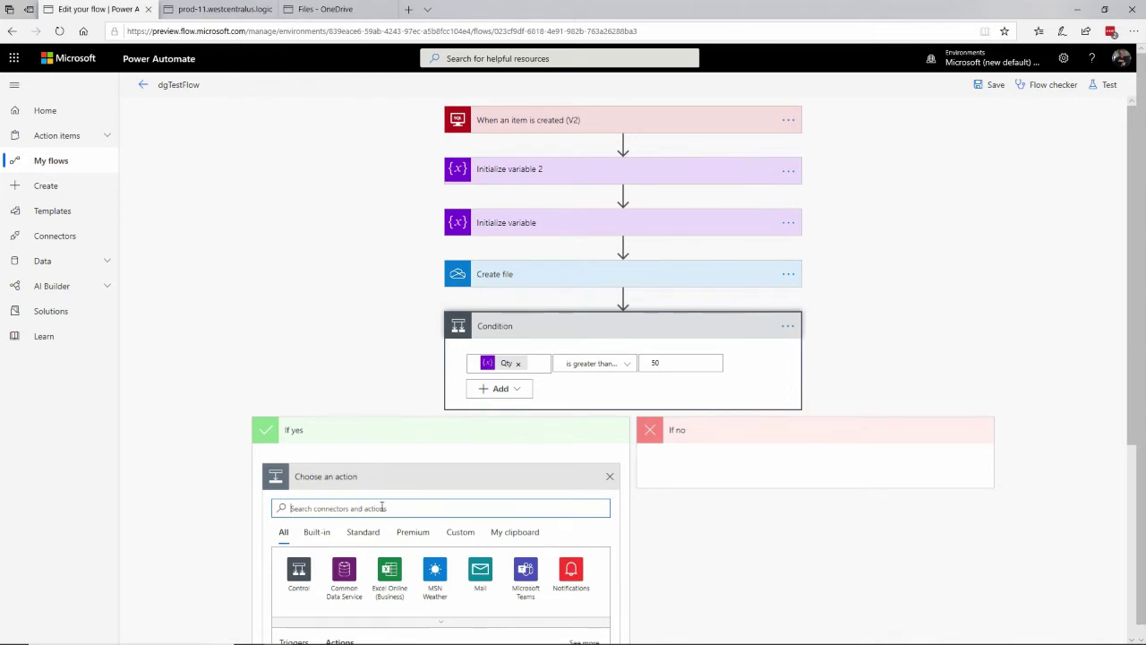
{"action": "scroll", "coordinate": [725, 335], "scroll_direction": "down", "scroll_amount": 3}
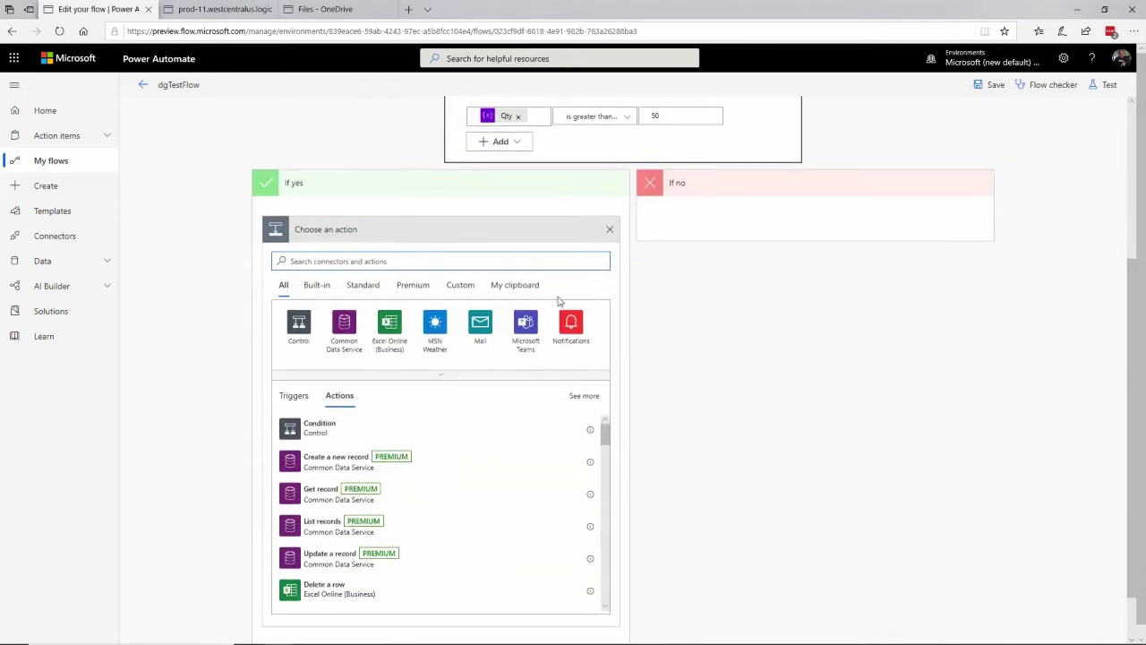
{"action": "scroll", "coordinate": [557, 269], "scroll_direction": "up", "scroll_amount": 2}
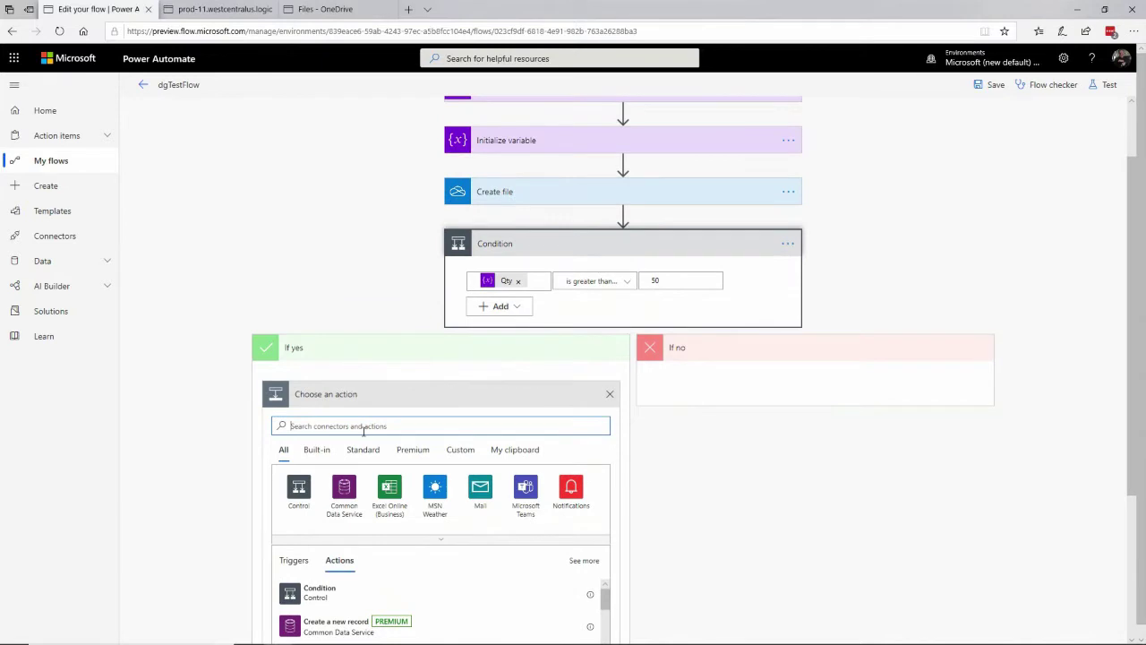
{"action": "type", "text": "oned"}
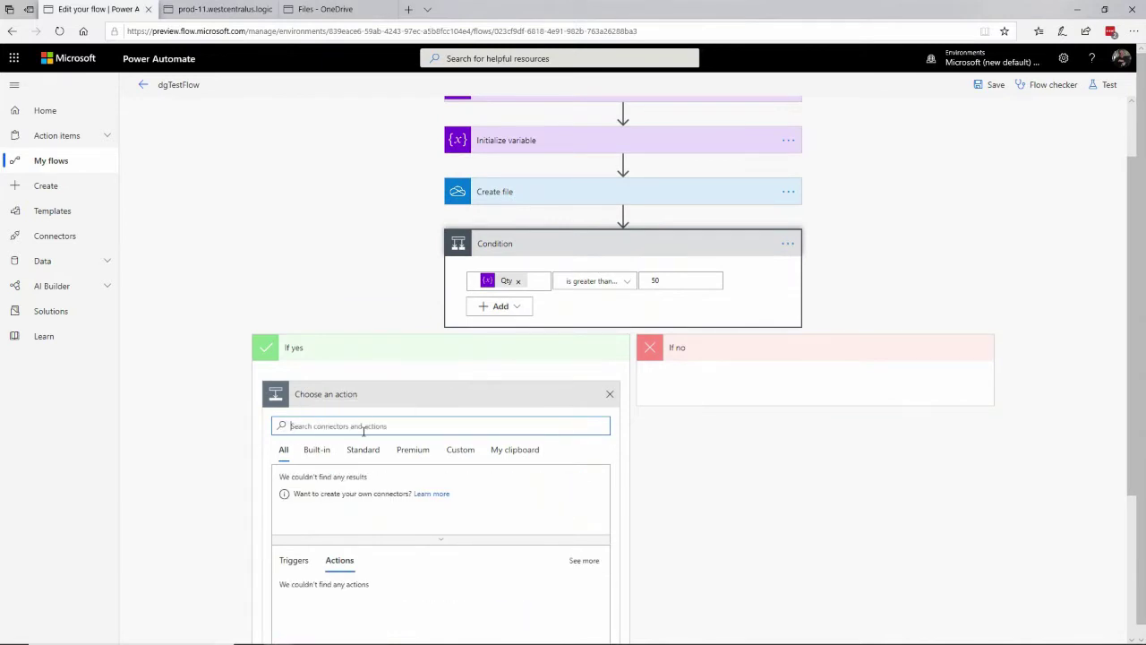
{"action": "type", "text": "rive"}
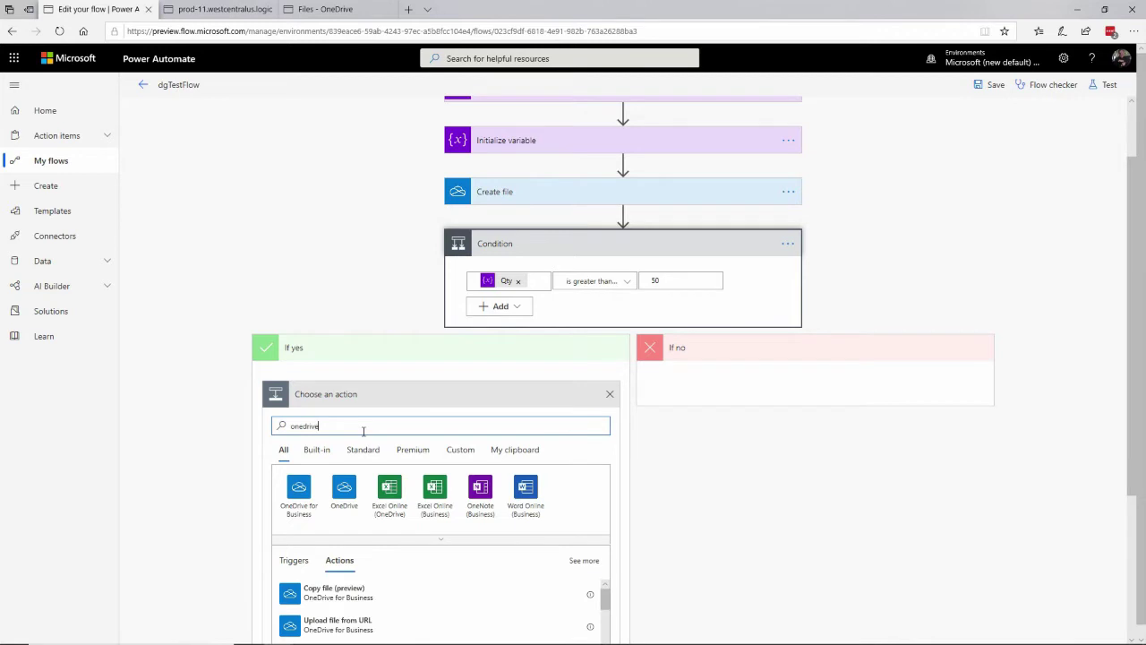
{"action": "left_click", "coordinate": [298, 488]}
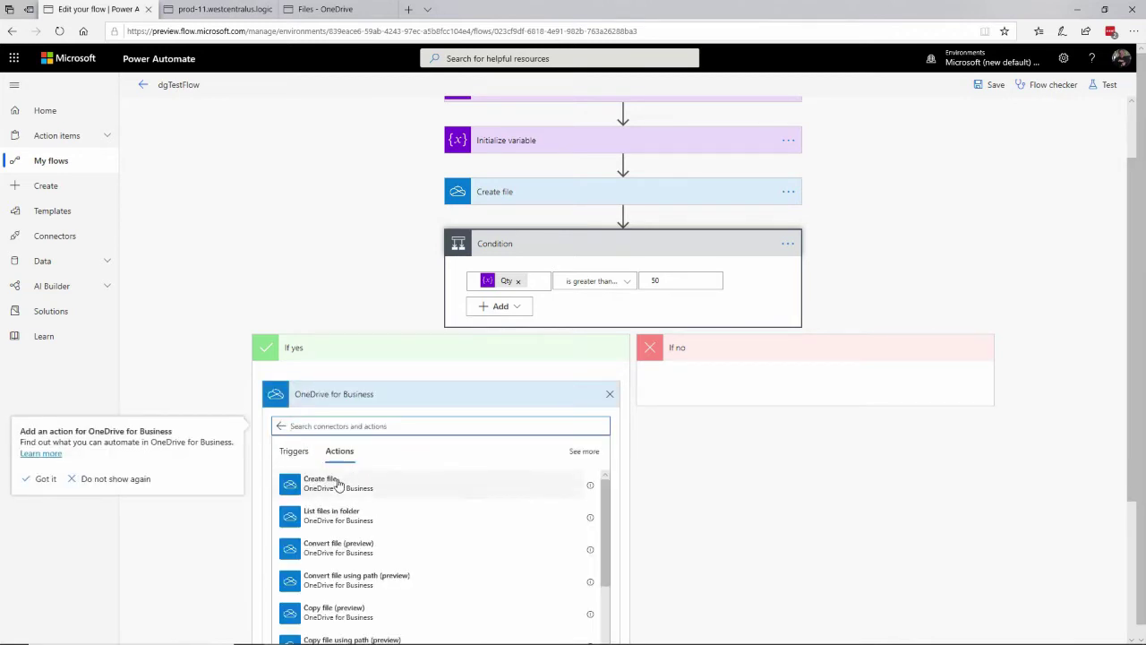
{"action": "left_click", "coordinate": [333, 485]}
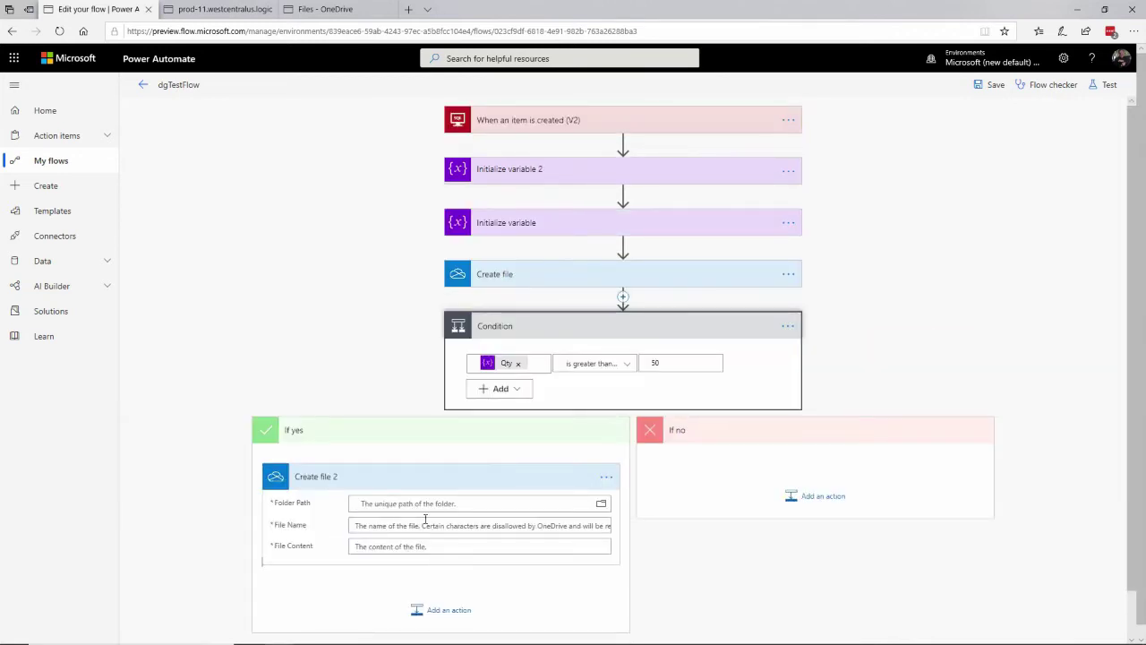
Step: Set the new Create file action's folder path to /flowstuff and its file content to the OrderText variable
{"action": "left_click", "coordinate": [602, 504]}
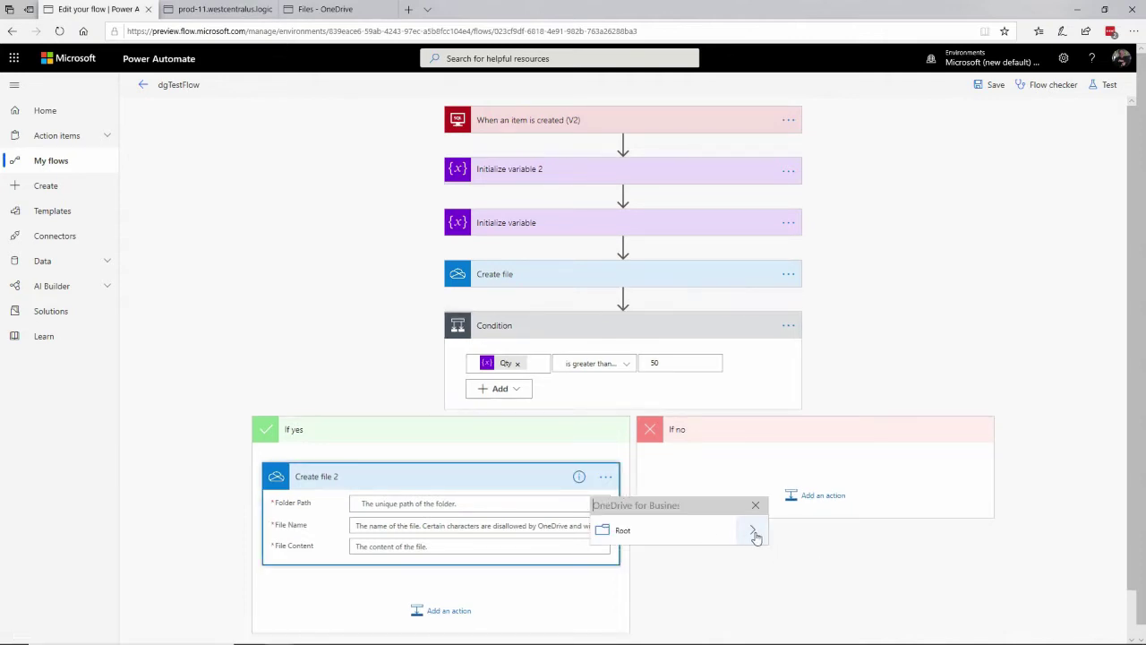
{"action": "left_click", "coordinate": [756, 534]}
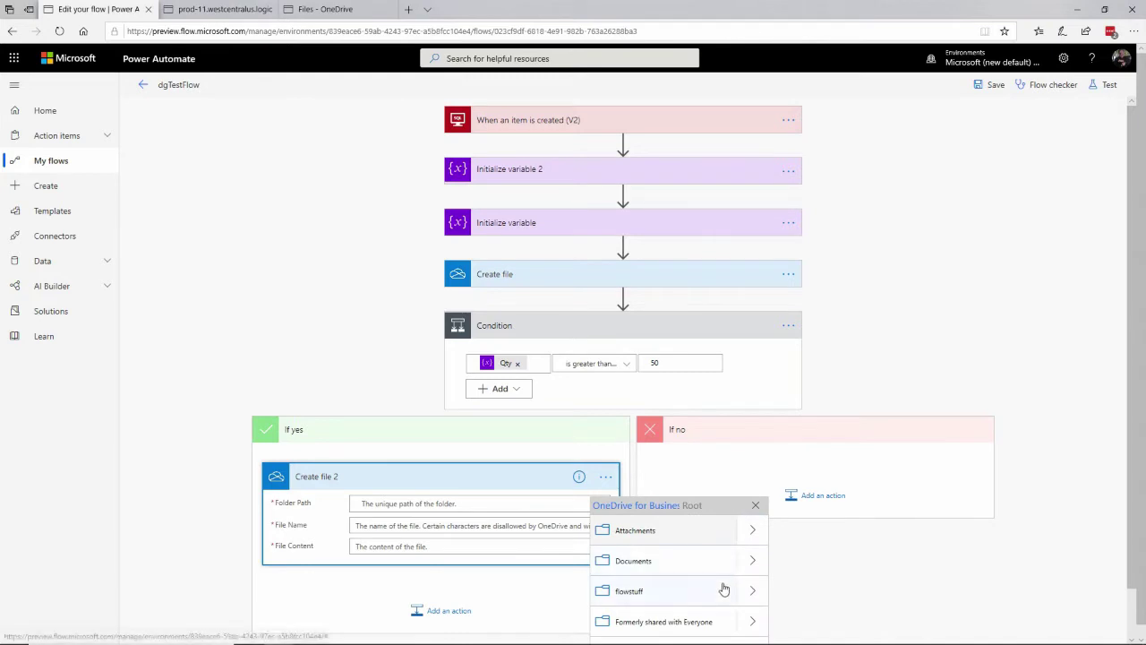
{"action": "left_click", "coordinate": [724, 588]}
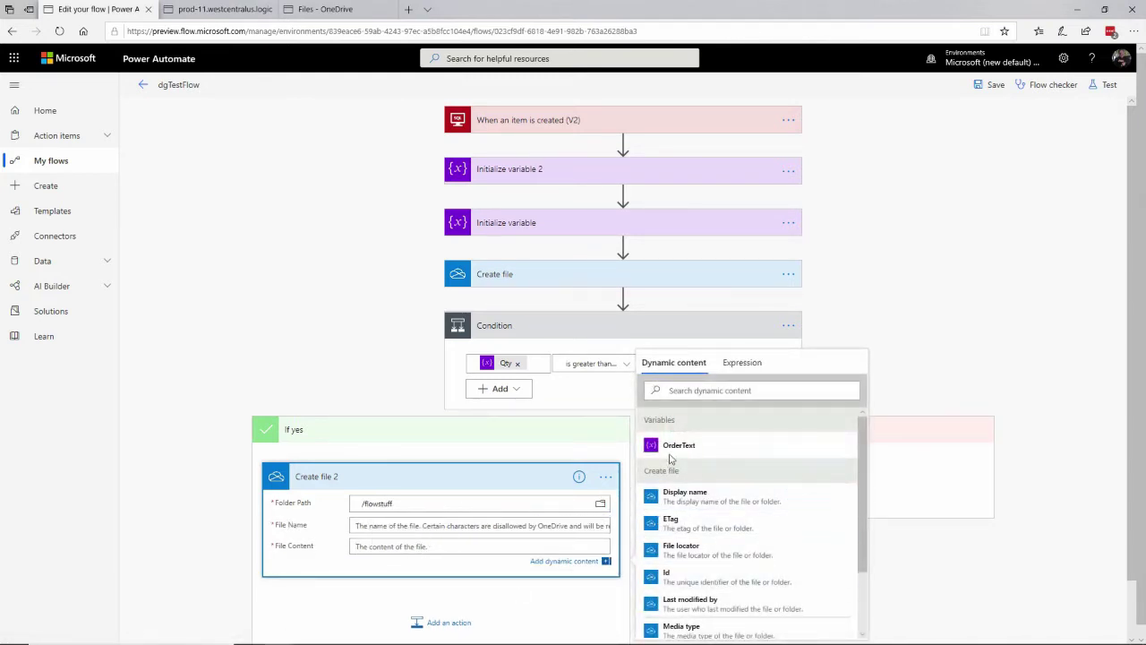
{"action": "left_click", "coordinate": [673, 446]}
Step: Start a concat expression for the new file's name with 'BIG_ORDER' as its first text
{"action": "left_click", "coordinate": [415, 529]}
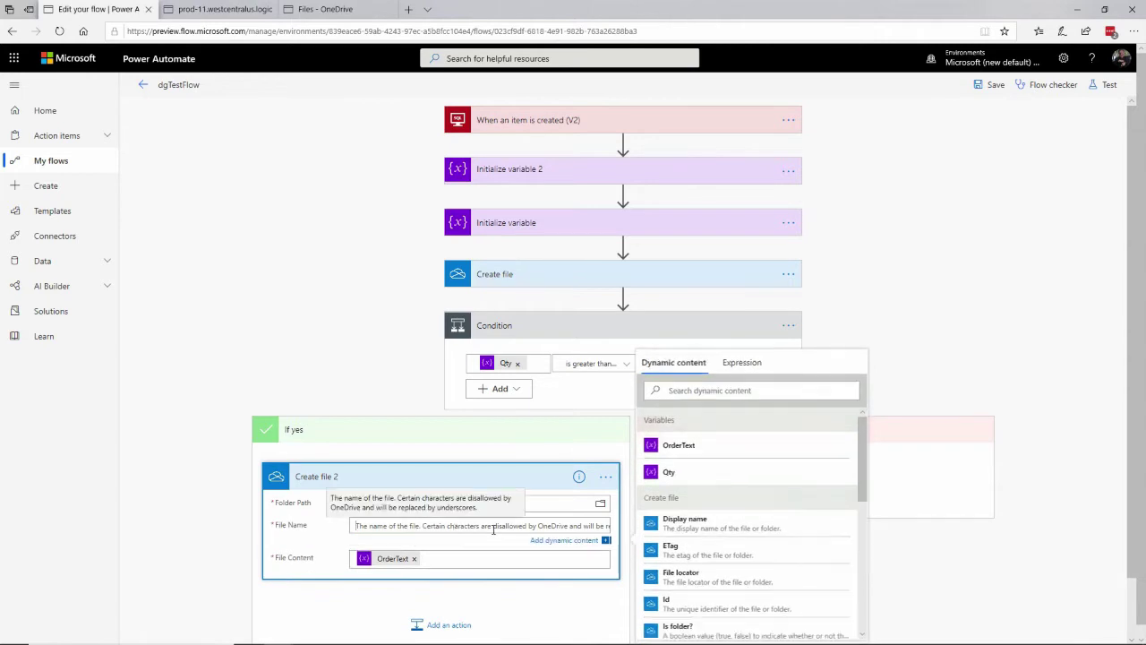
{"action": "left_click", "coordinate": [746, 369]}
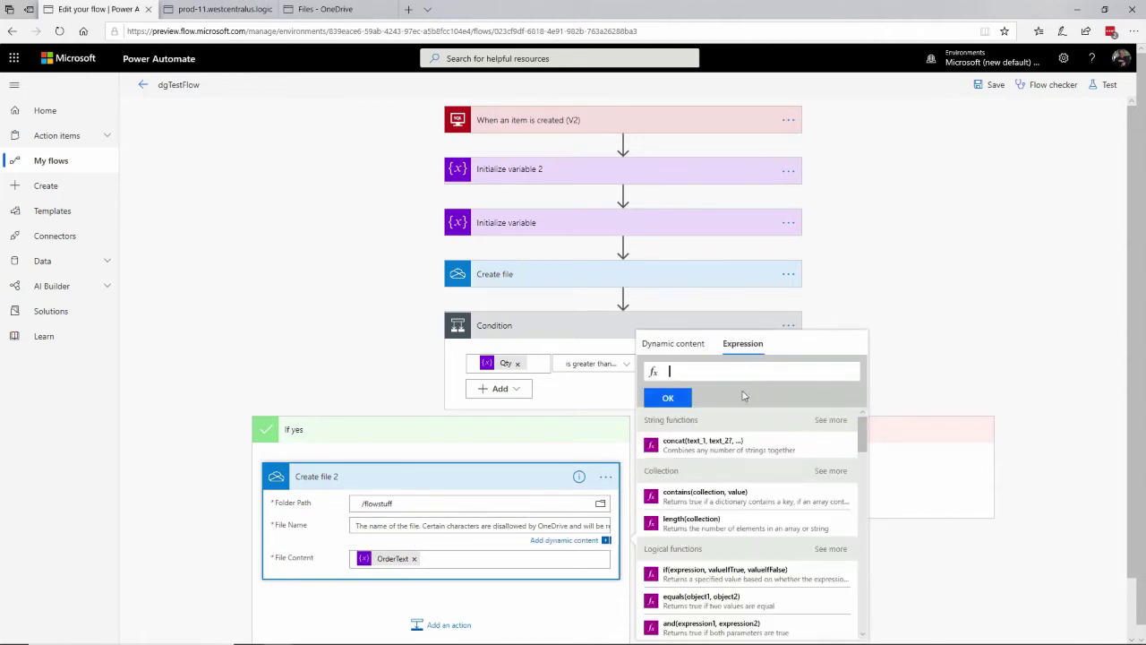
{"action": "left_click", "coordinate": [711, 444]}
{"action": "type", "text": "'"}
{"action": "type", "text": "BIG_ORDER',"}
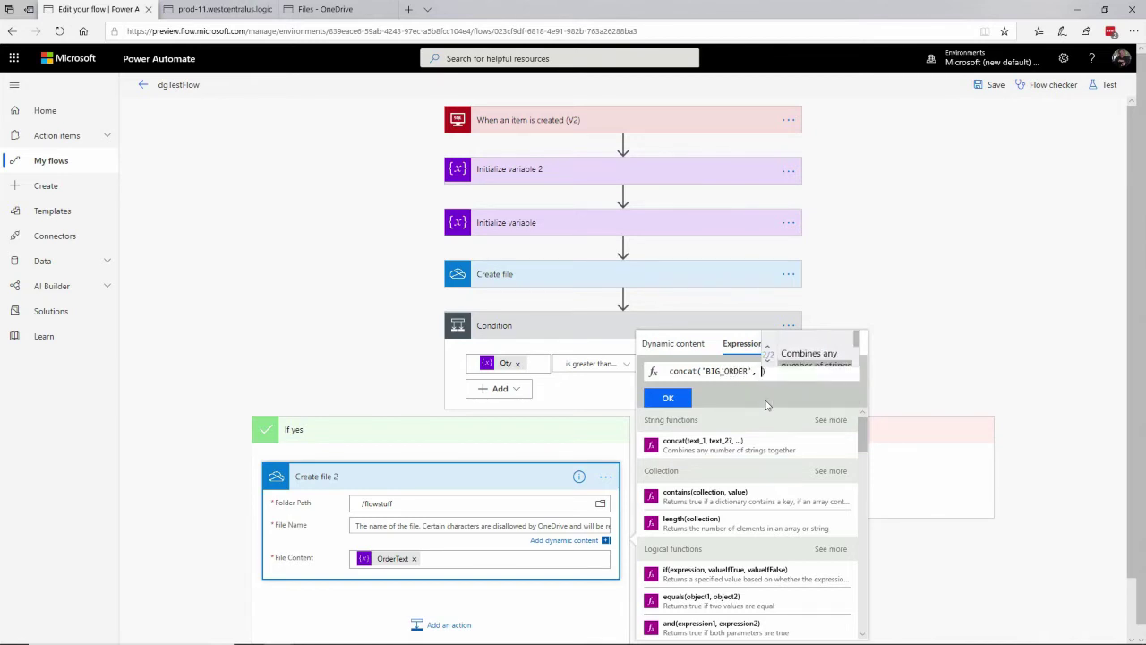
Step: Look through the dynamic content for a second concat value and try to apply concat('BIG_ORDER', ) as the file name
{"action": "left_click", "coordinate": [696, 350]}
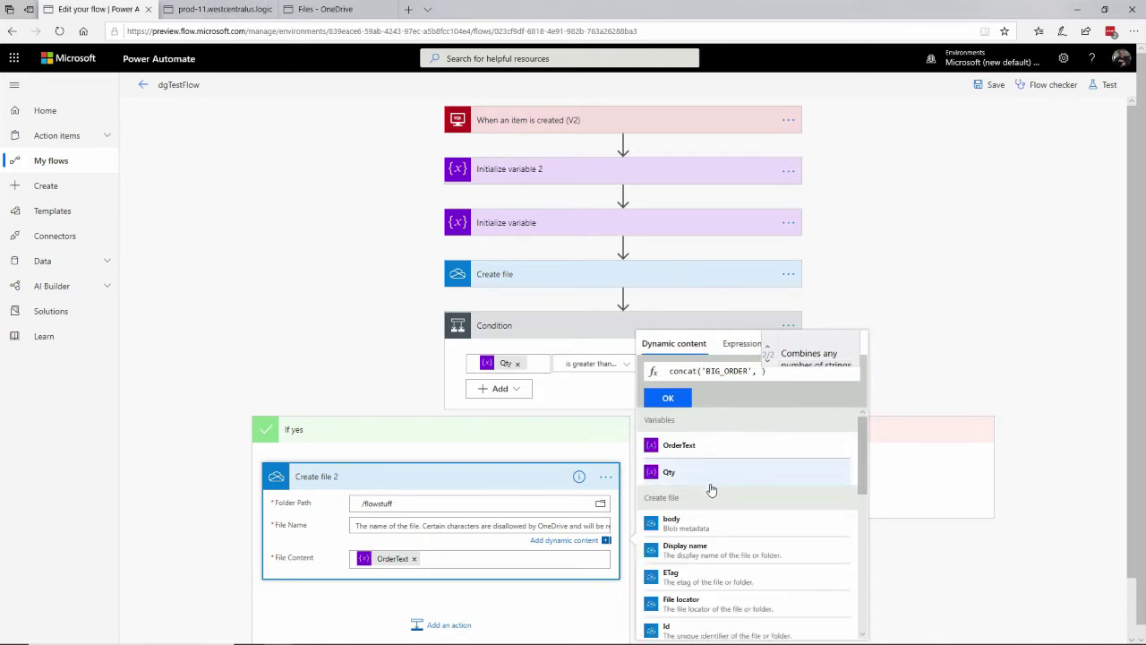
{"action": "scroll", "coordinate": [703, 577], "scroll_direction": "down", "scroll_amount": 1}
{"action": "scroll", "coordinate": [703, 576], "scroll_direction": "up", "scroll_amount": 1}
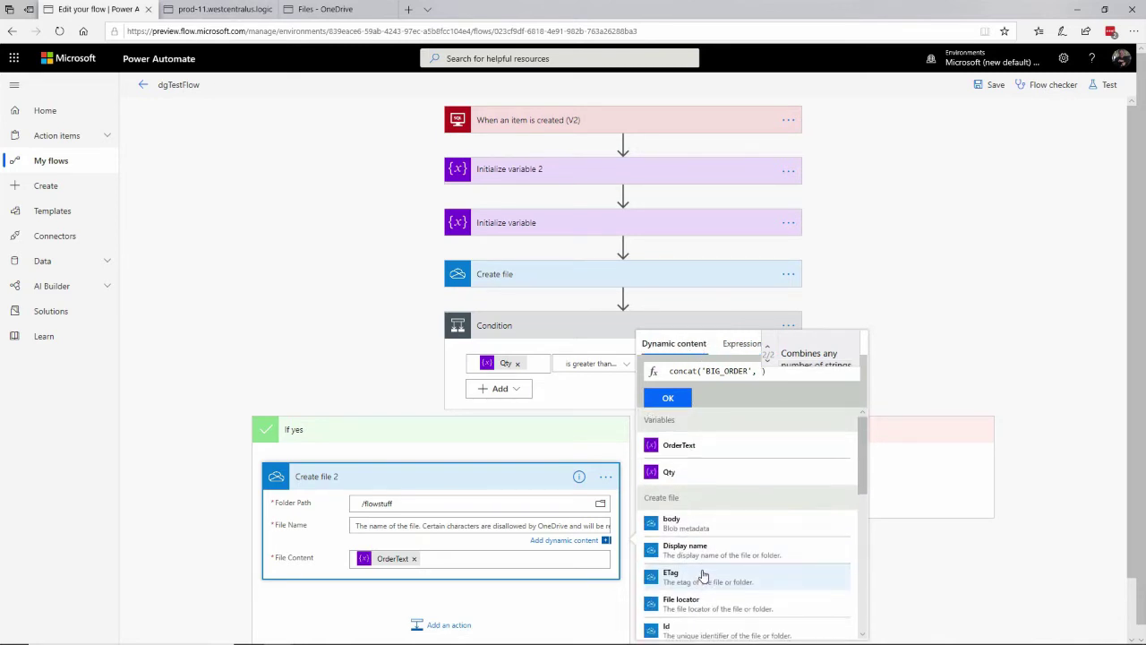
{"action": "left_click", "coordinate": [722, 371]}
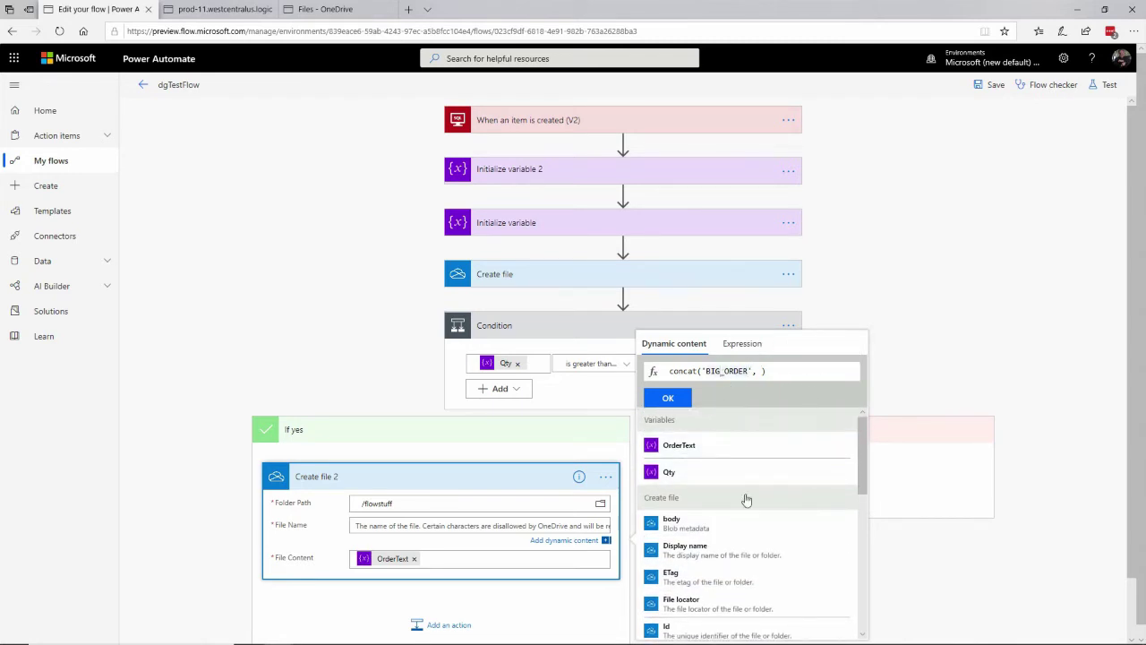
{"action": "scroll", "coordinate": [730, 547], "scroll_direction": "down", "scroll_amount": 4}
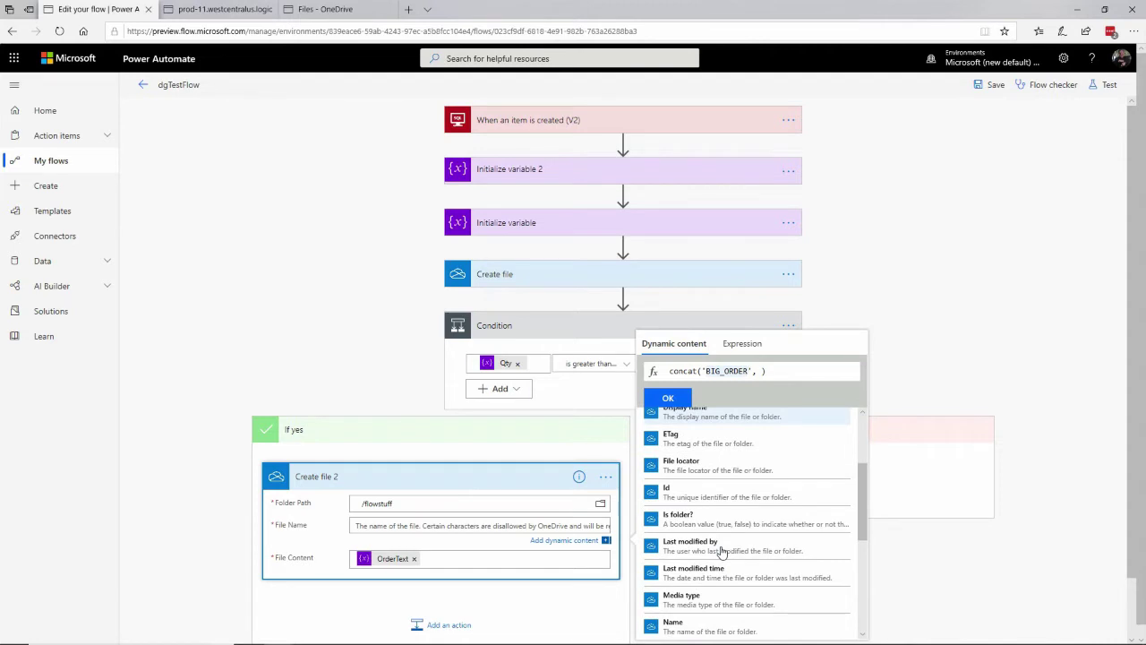
{"action": "scroll", "coordinate": [722, 552], "scroll_direction": "down", "scroll_amount": 1}
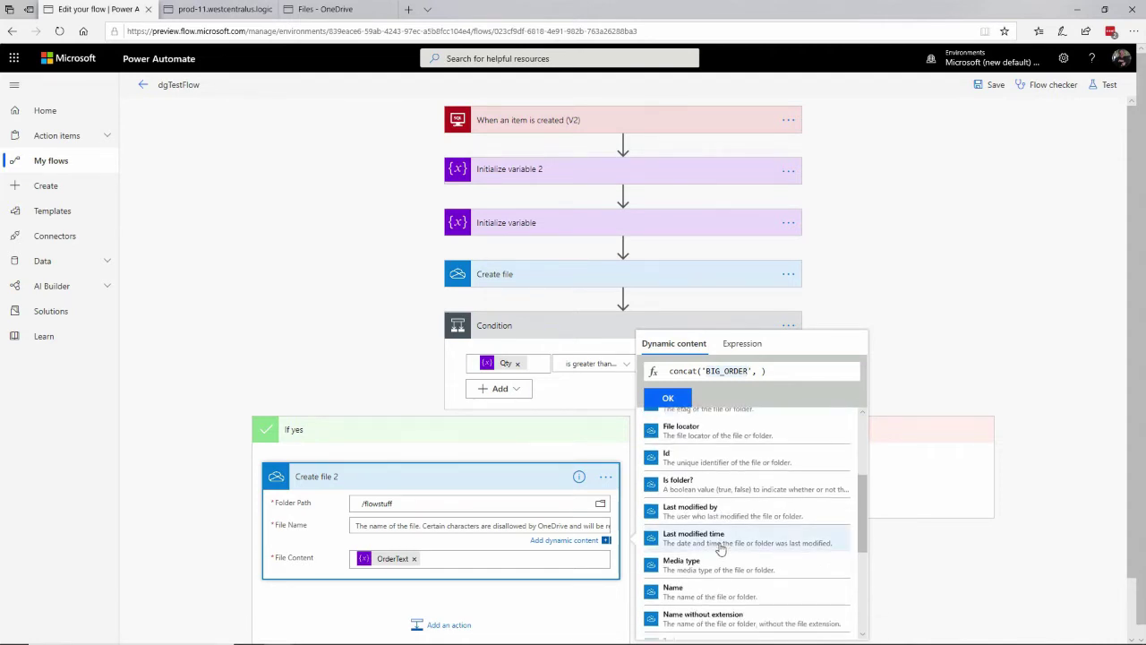
{"action": "scroll", "coordinate": [718, 538], "scroll_direction": "up", "scroll_amount": 5}
{"action": "left_click", "coordinate": [764, 370]}
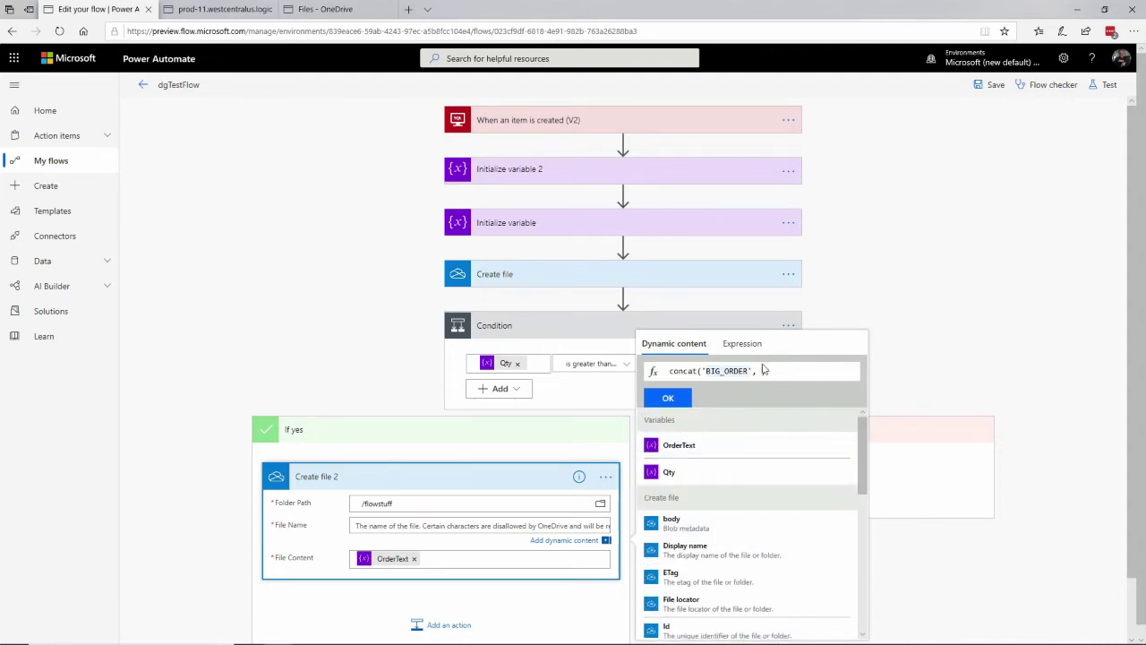
{"action": "left_click", "coordinate": [668, 397]}
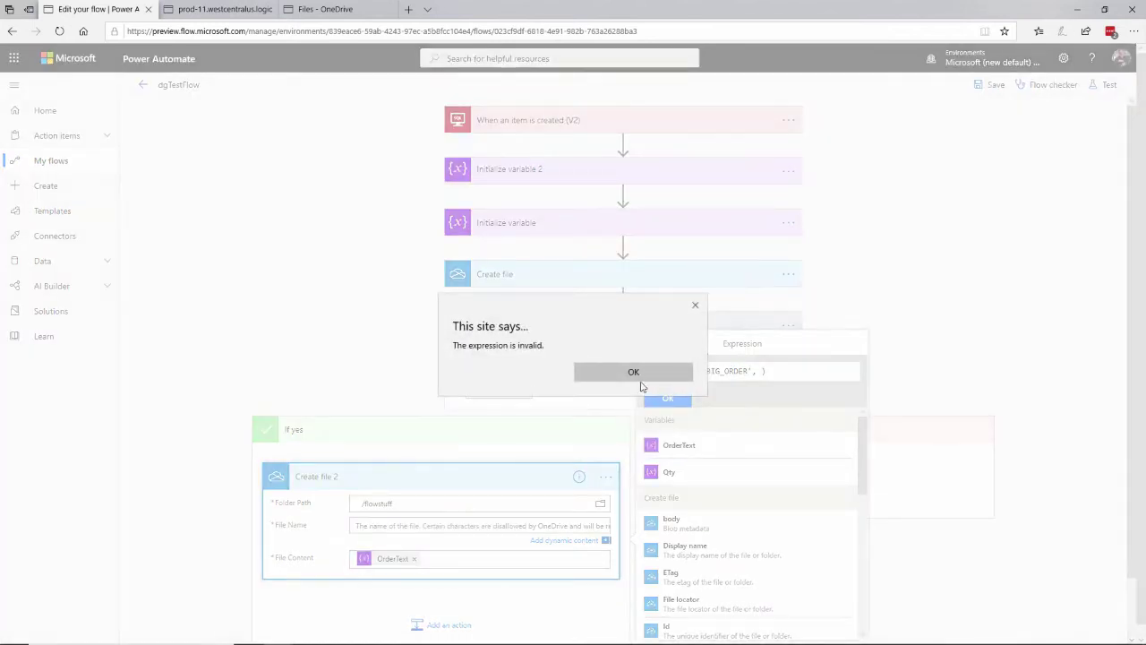
{"action": "left_click", "coordinate": [633, 372]}
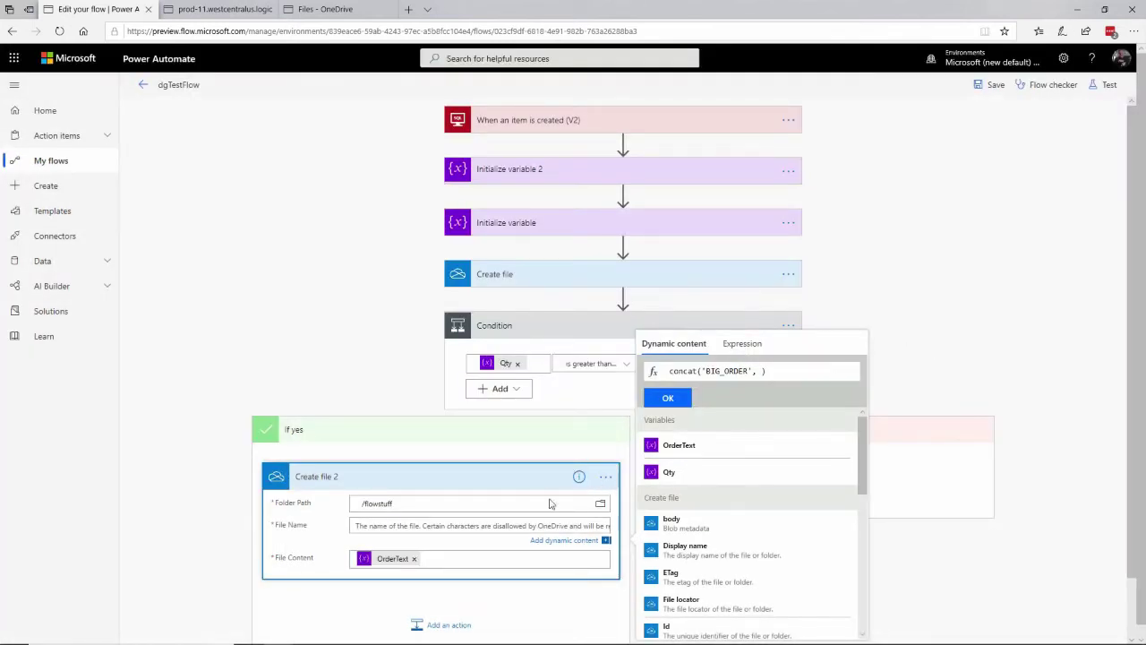
{"action": "left_click", "coordinate": [454, 191]}
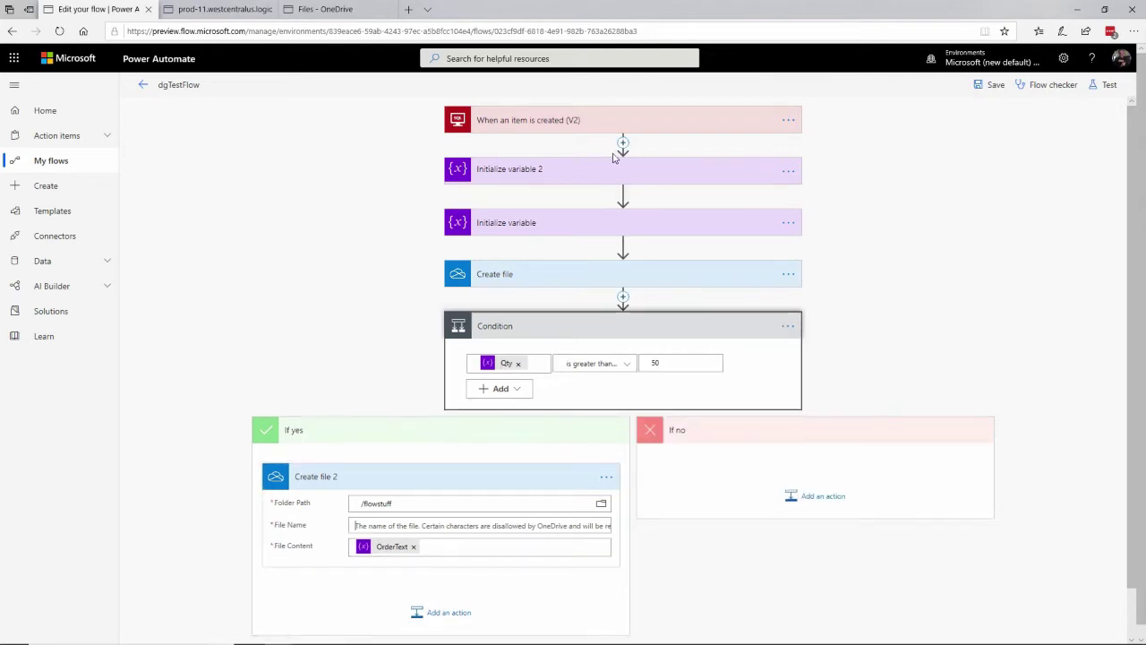
Step: Rename the Initialize variable 2 action that holds Qty as Initialize Qty variable
{"action": "left_click", "coordinate": [499, 176]}
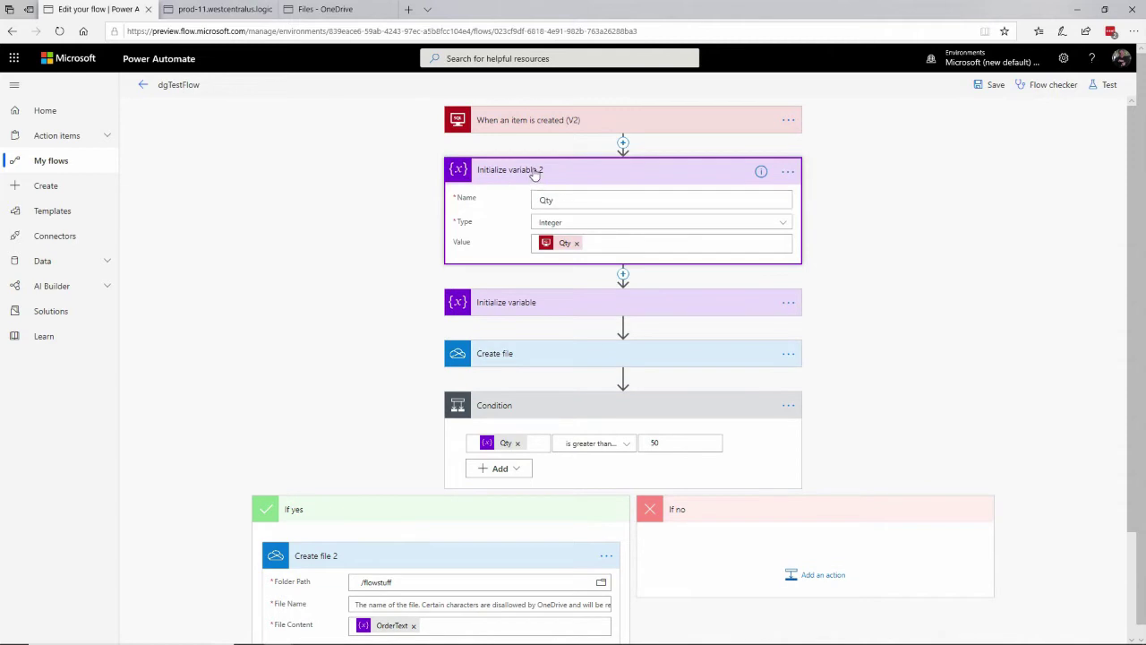
{"action": "left_click", "coordinate": [788, 171]}
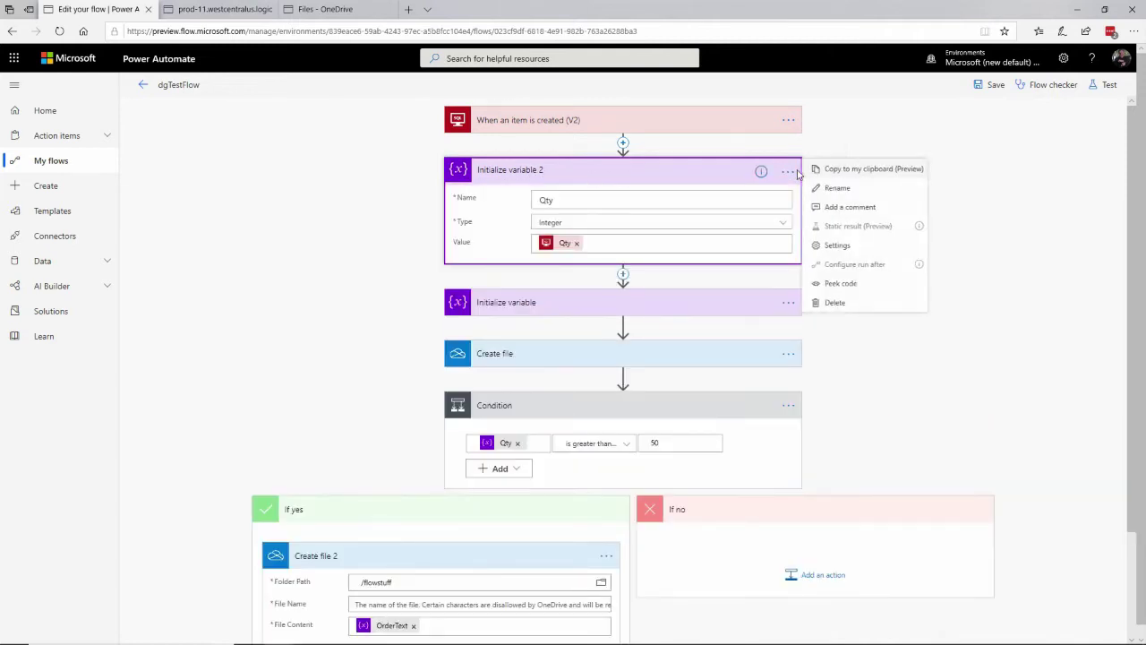
{"action": "left_click", "coordinate": [832, 190]}
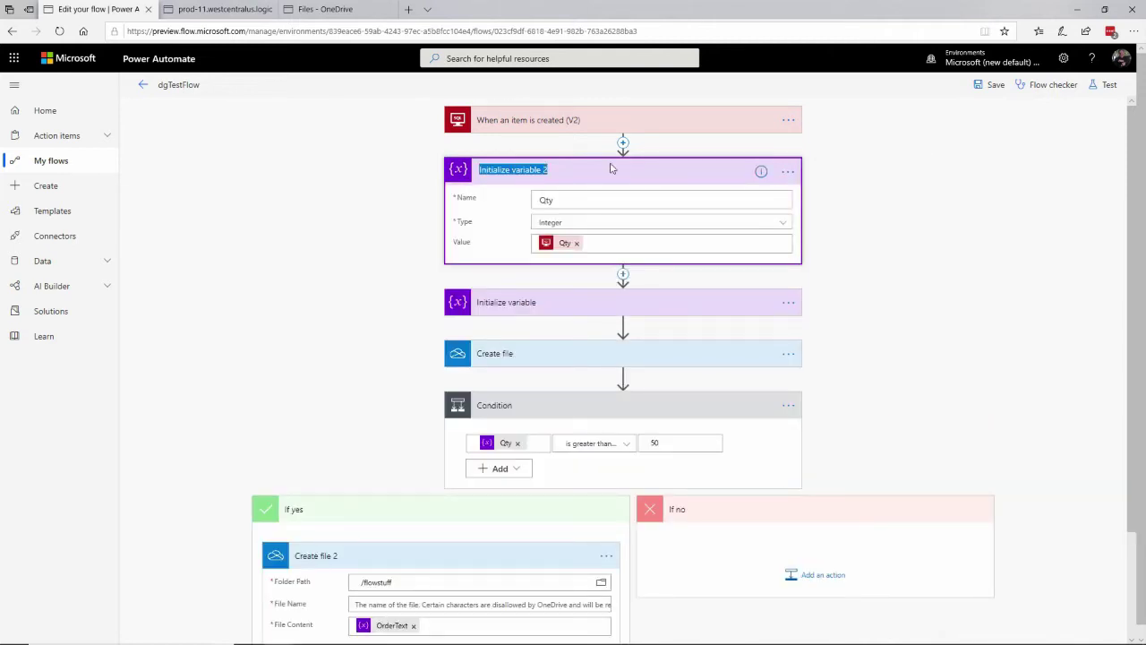
{"action": "key", "text": "BackSpace"}
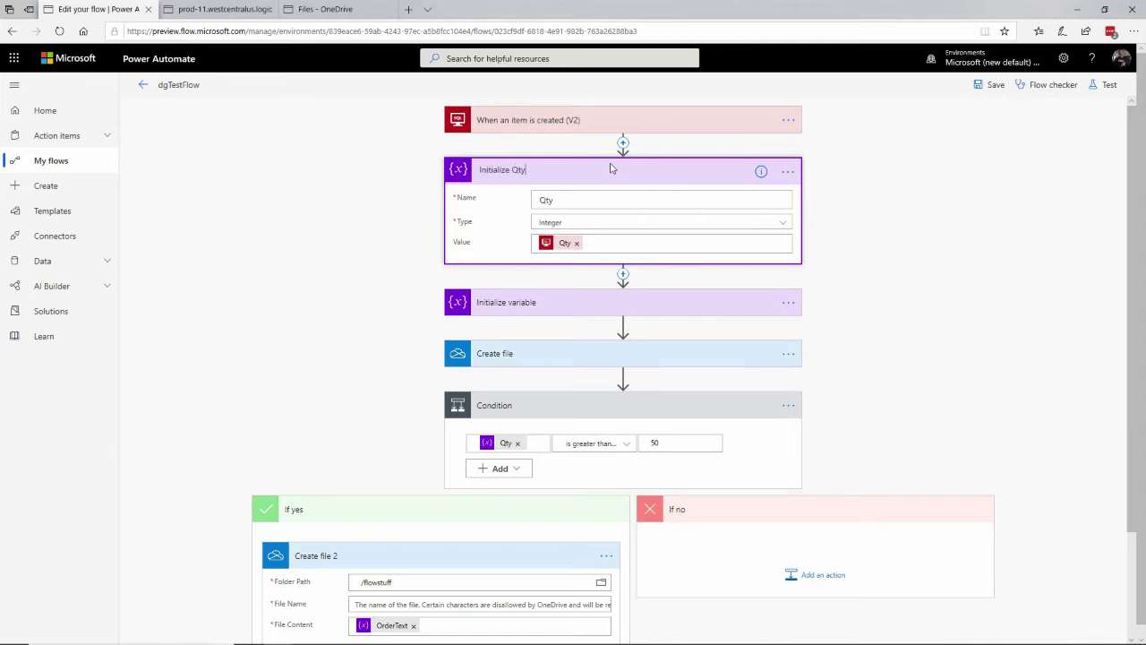
{"action": "key", "text": "Return"}
Step: Insert another Initialize variable action between the When an item is created (V2) trigger and Initialize Qty variable
{"action": "left_click", "coordinate": [624, 144]}
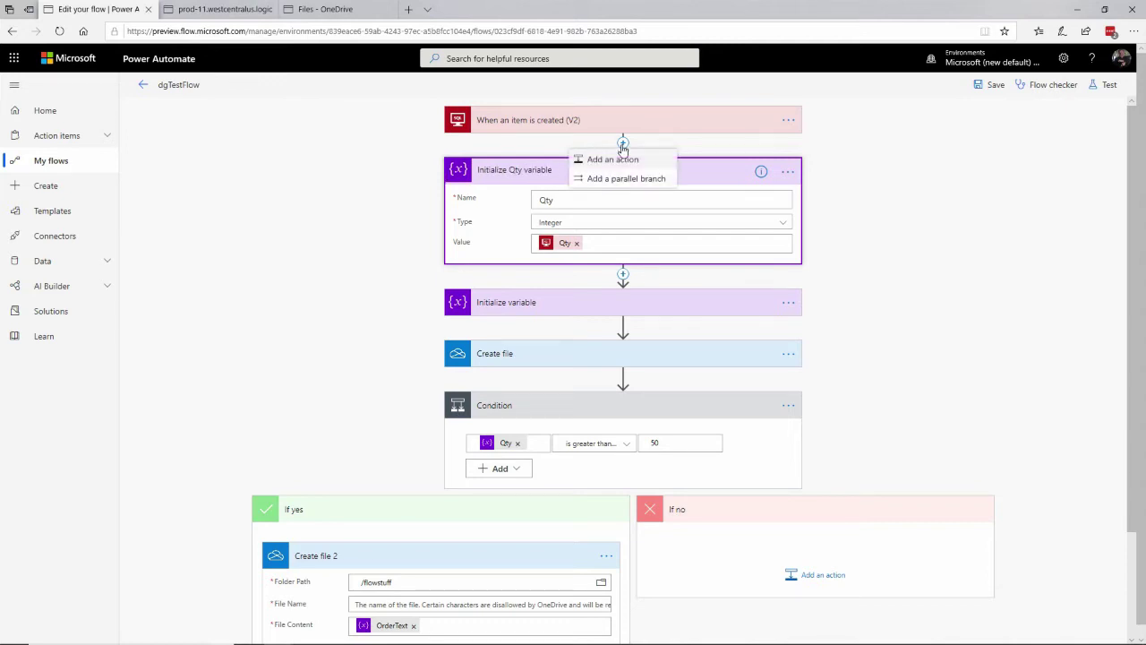
{"action": "left_click", "coordinate": [618, 161]}
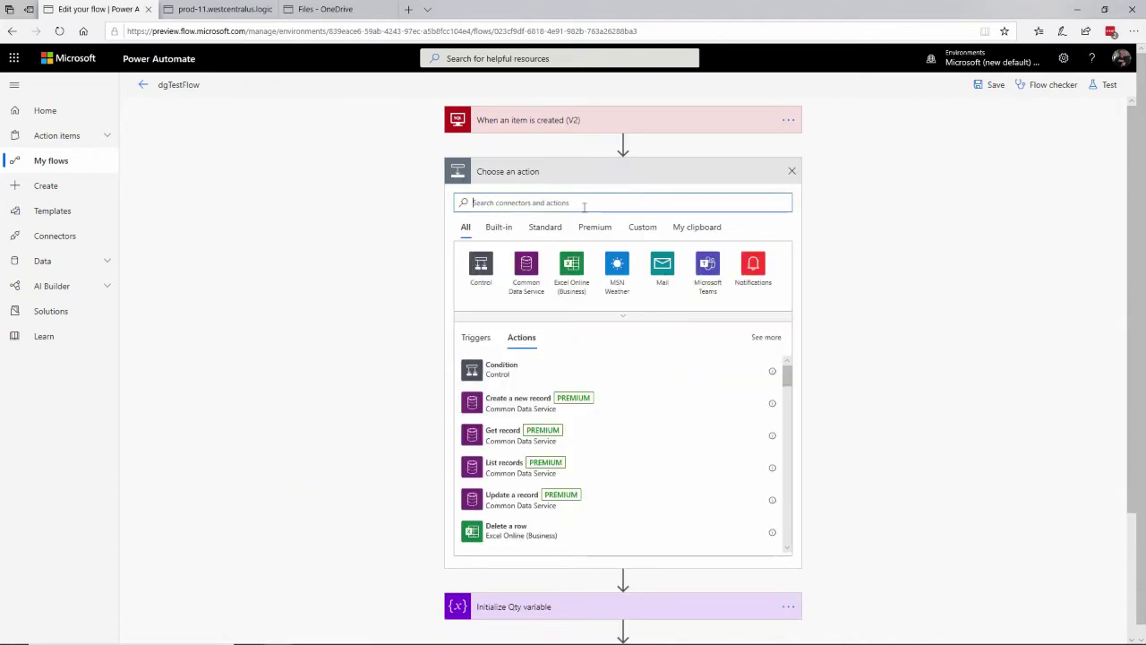
{"action": "type", "text": "var"}
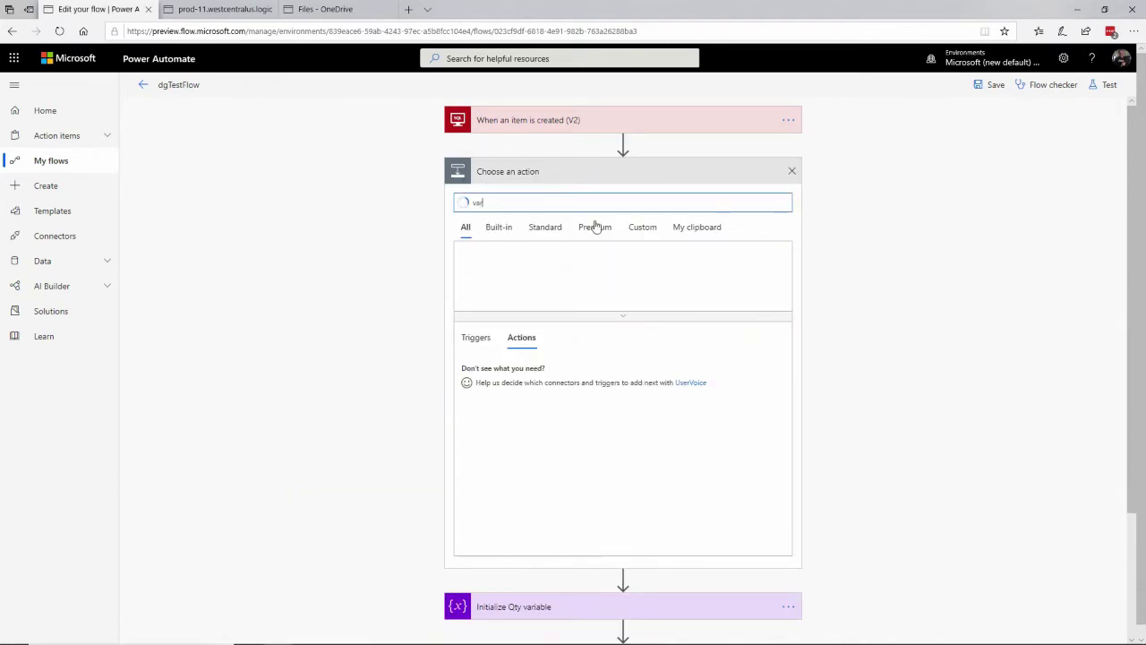
{"action": "type", "text": "iable init"}
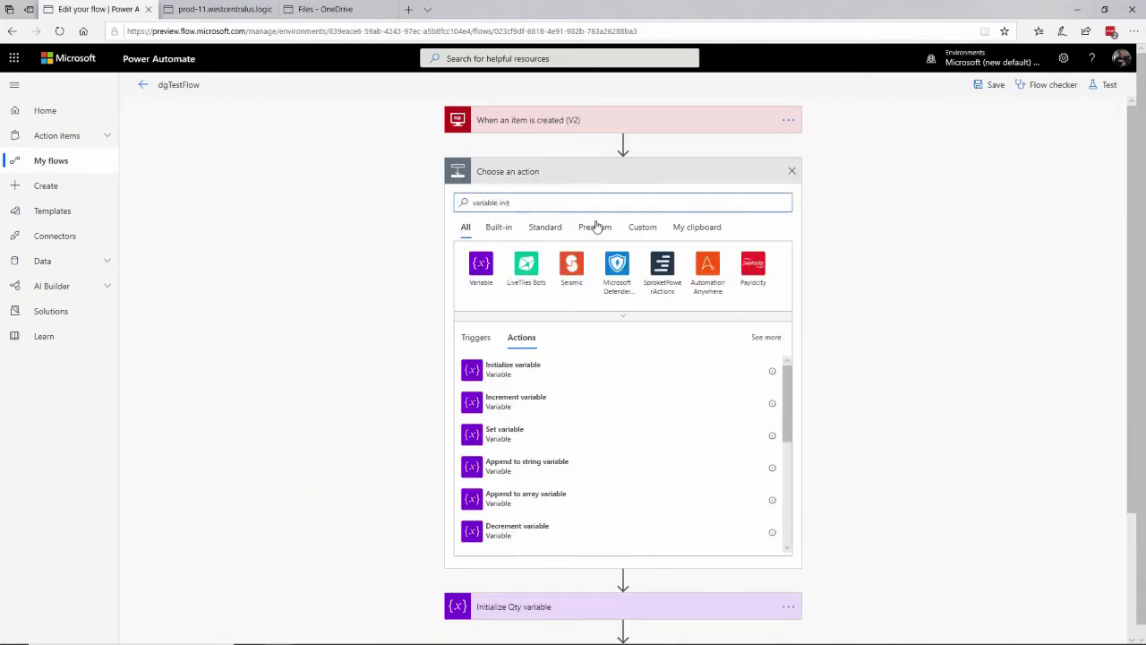
{"action": "left_click", "coordinate": [544, 366]}
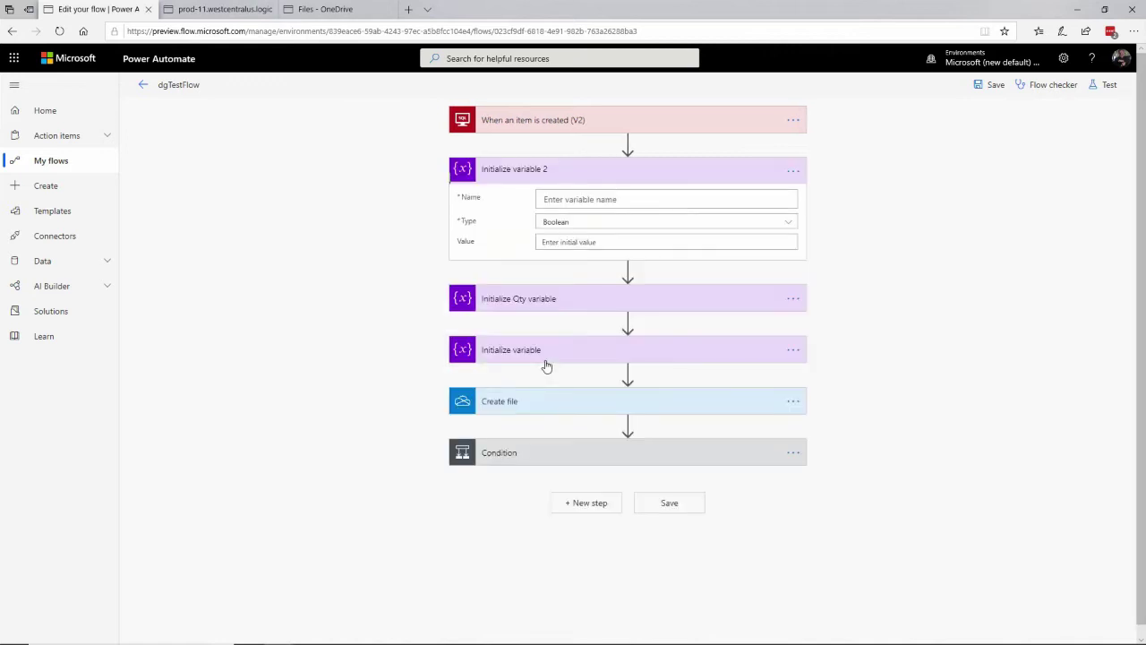
Step: Set the new variable's type to Integer and its value to the trigger's id dynamic content
{"action": "left_click", "coordinate": [578, 228]}
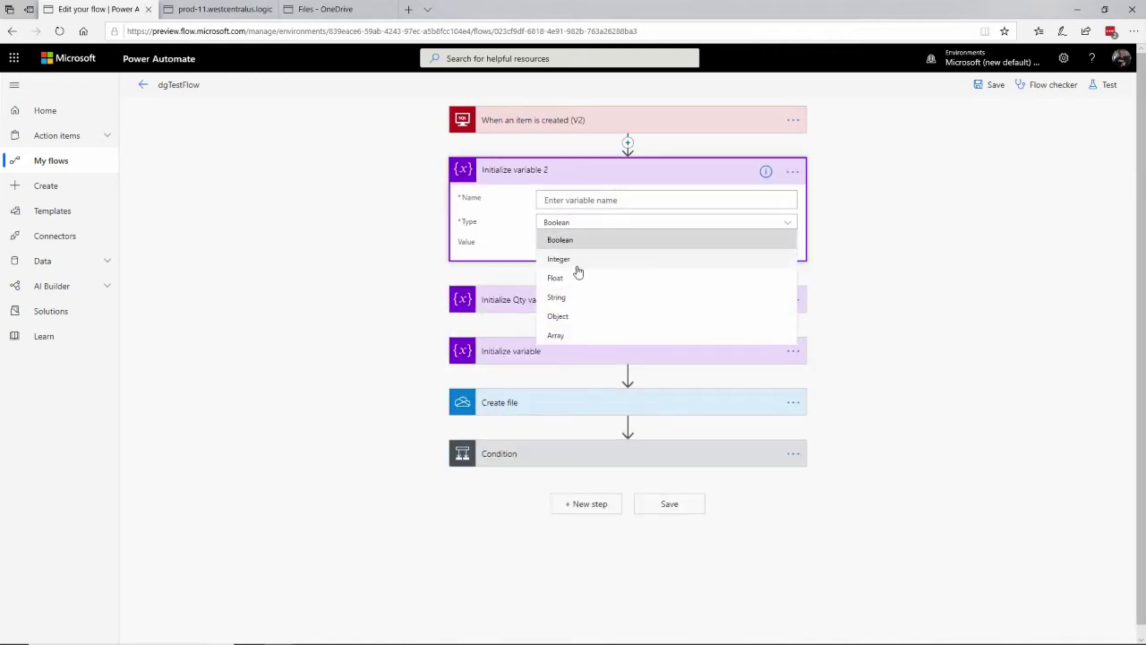
{"action": "left_click", "coordinate": [569, 265]}
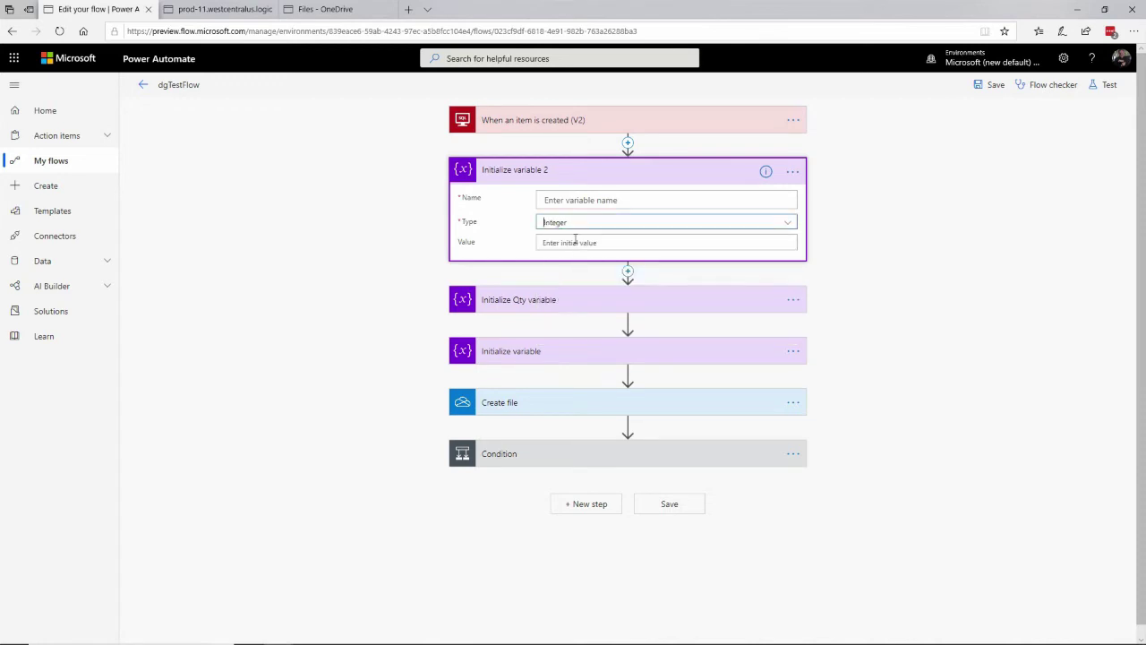
{"action": "left_click", "coordinate": [584, 242]}
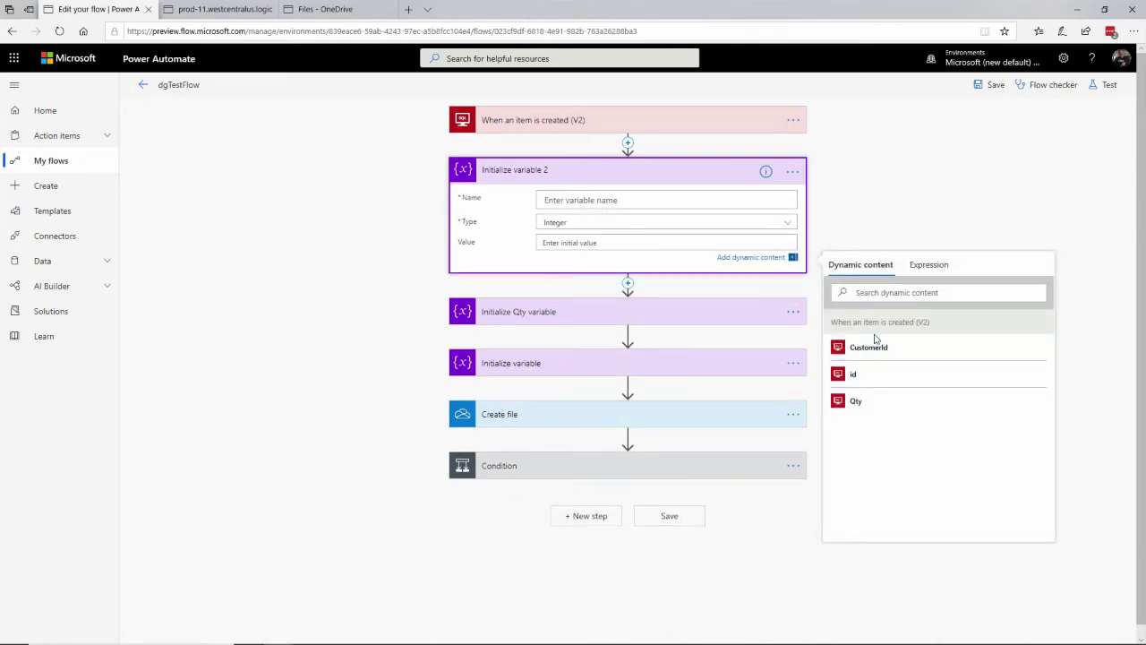
{"action": "left_click", "coordinate": [862, 374]}
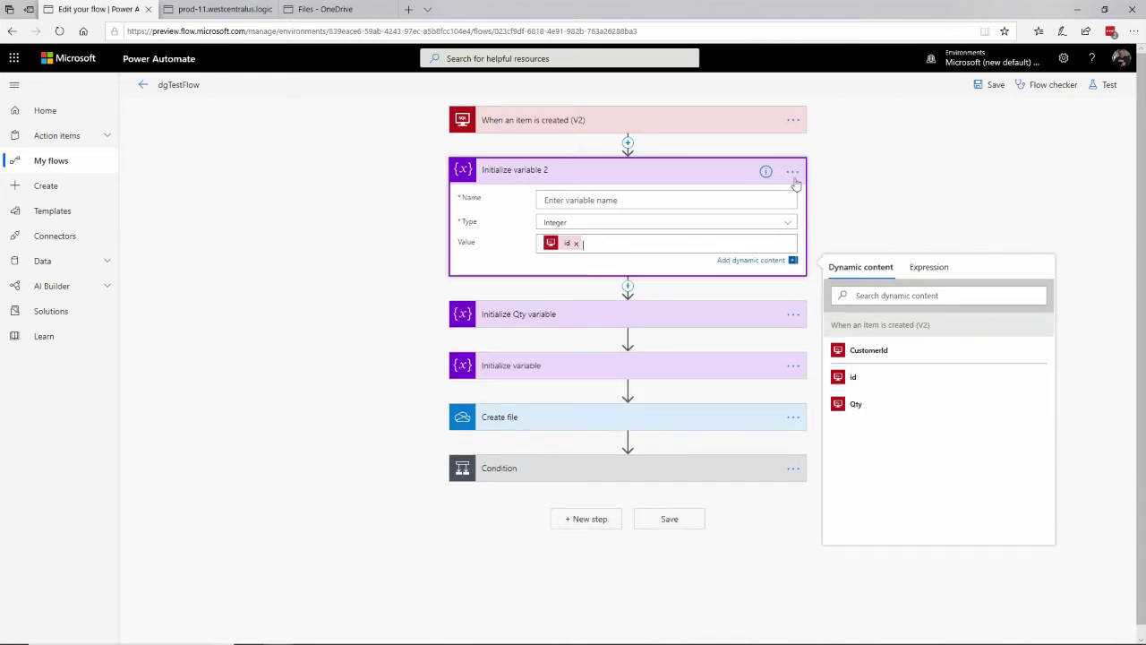
Step: Rename the new Initialize variable 2 action as Initialize OrderId variable and name its variable OrderId
{"action": "left_click", "coordinate": [832, 199]}
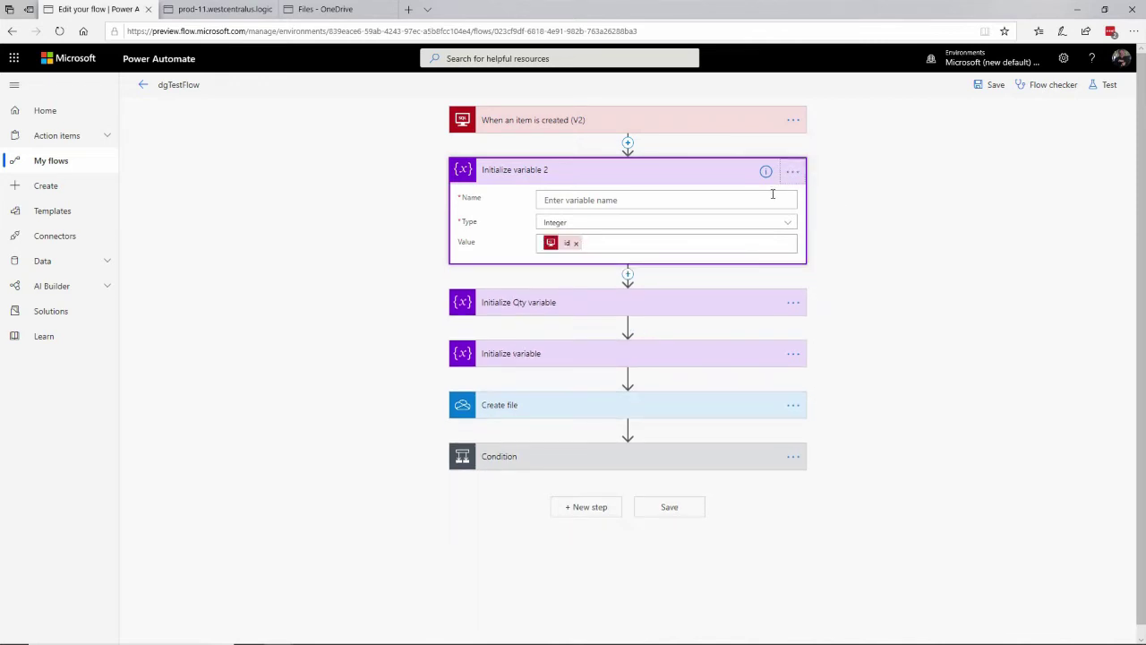
{"action": "left_click", "coordinate": [793, 172]}
{"action": "left_click", "coordinate": [843, 189]}
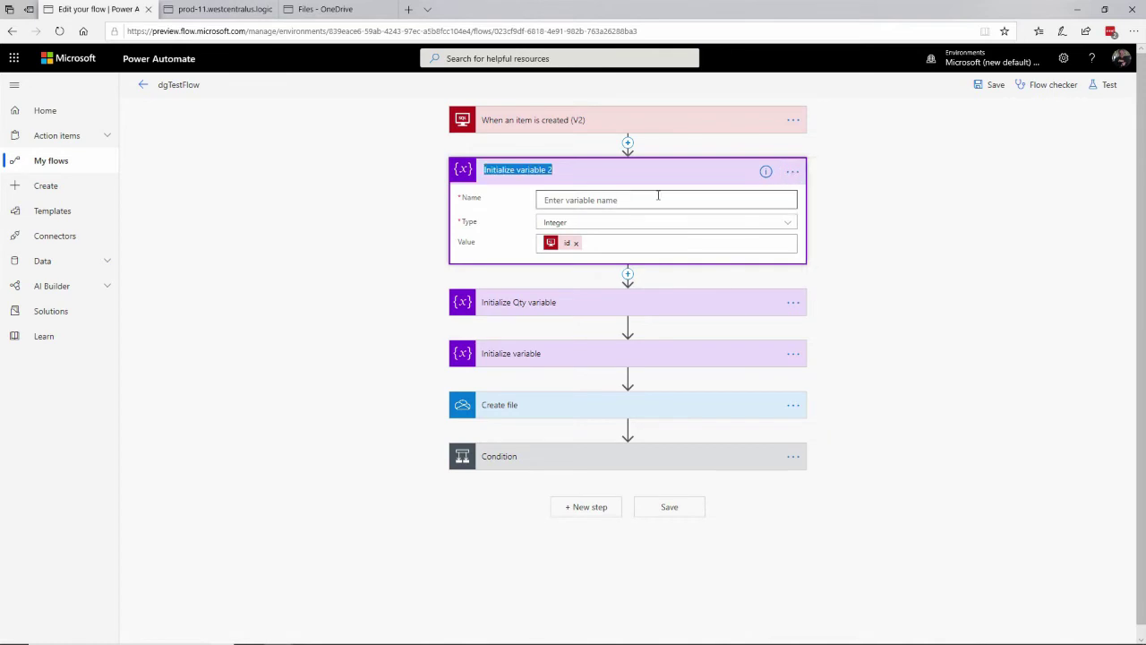
{"action": "type", "text": "Init"}
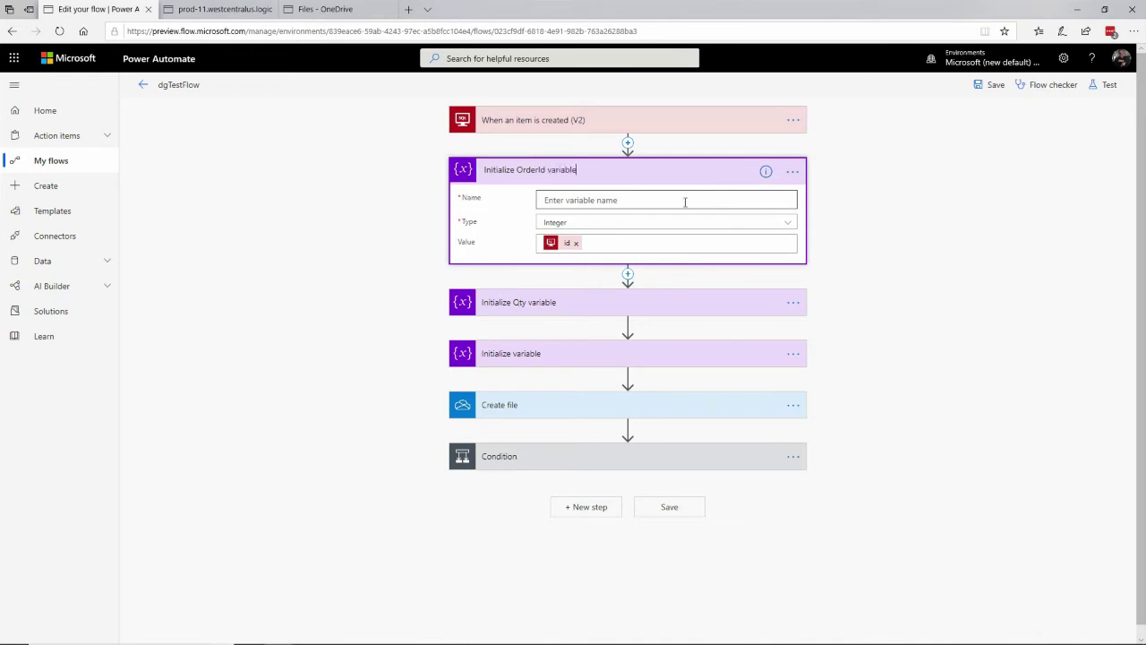
{"action": "left_click", "coordinate": [698, 197]}
{"action": "type", "text": "OrderId"}
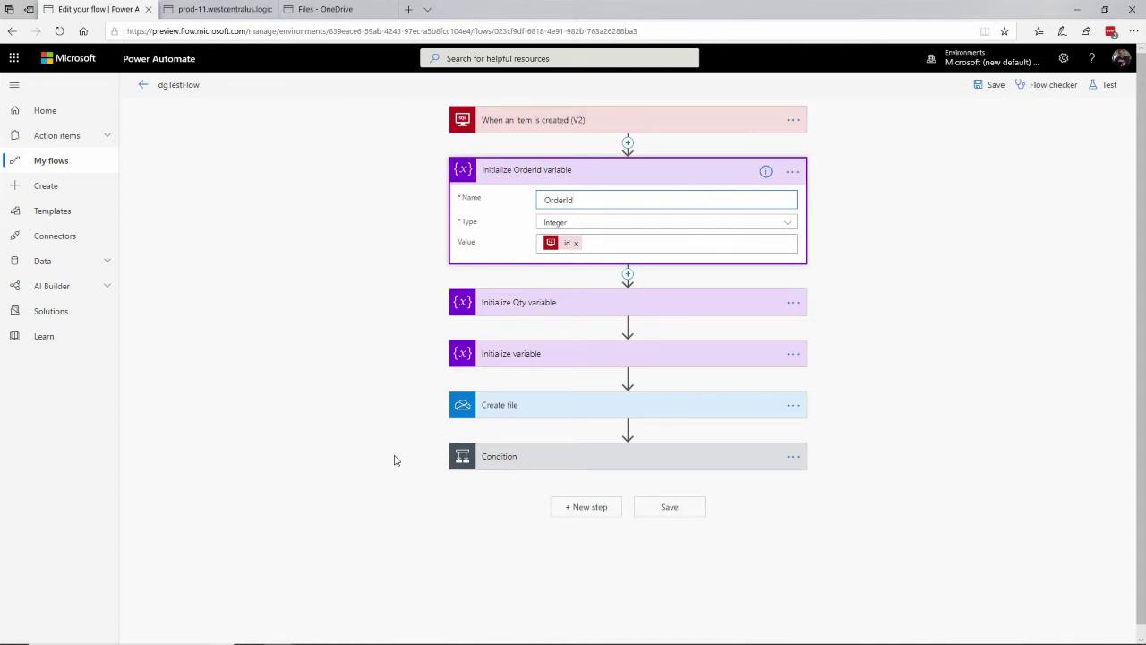
Step: Start a concat expression containing the OrderId variable for the file name of Create file 2 in the If yes branch
{"action": "left_click", "coordinate": [586, 466]}
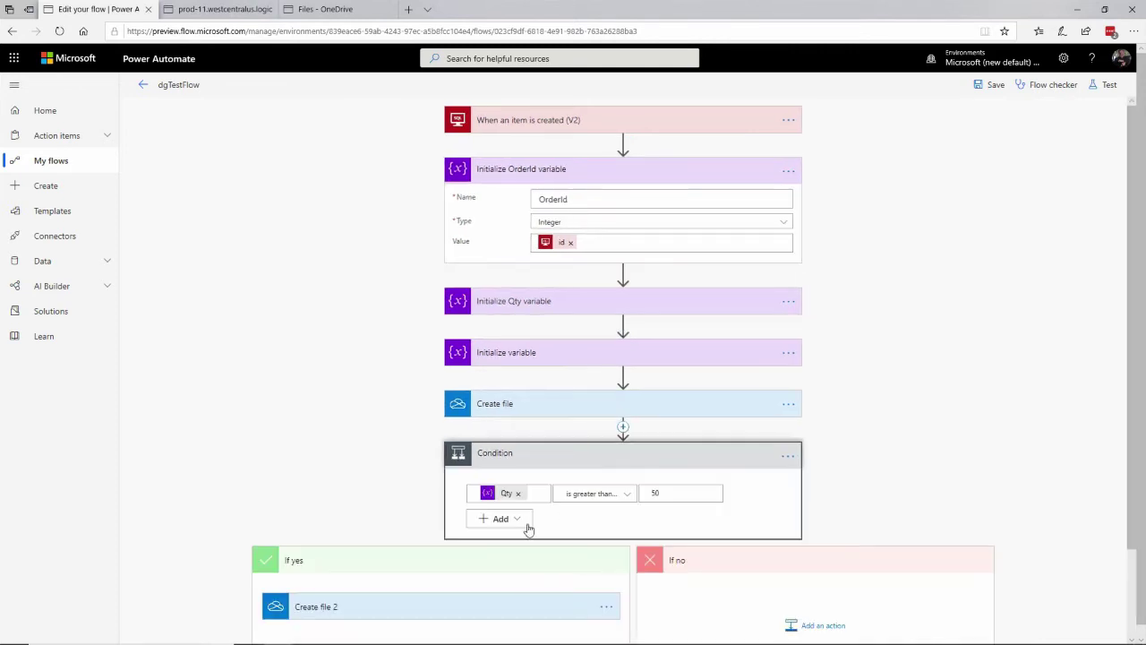
{"action": "scroll", "coordinate": [410, 586], "scroll_direction": "down", "scroll_amount": 1}
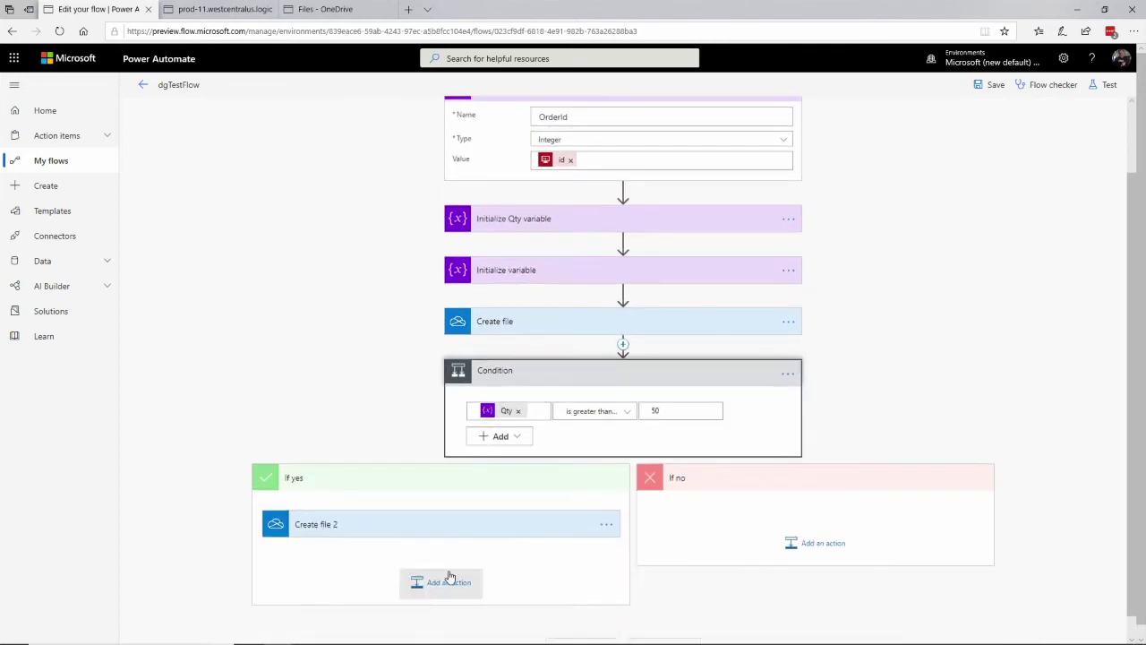
{"action": "left_click", "coordinate": [334, 527]}
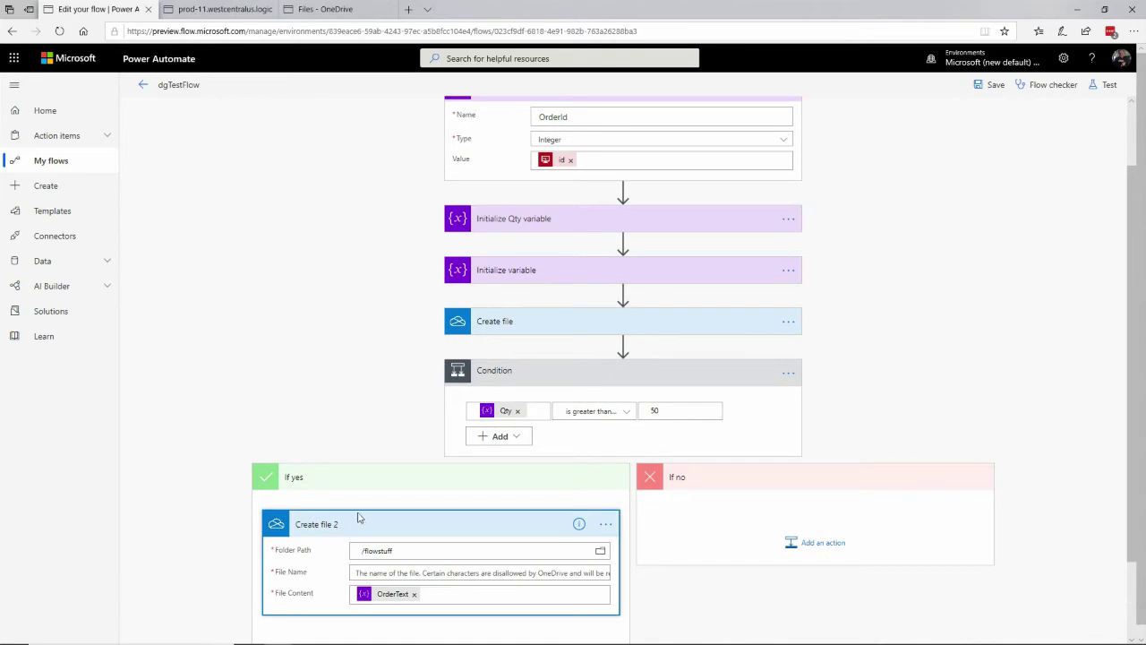
{"action": "left_click", "coordinate": [403, 574]}
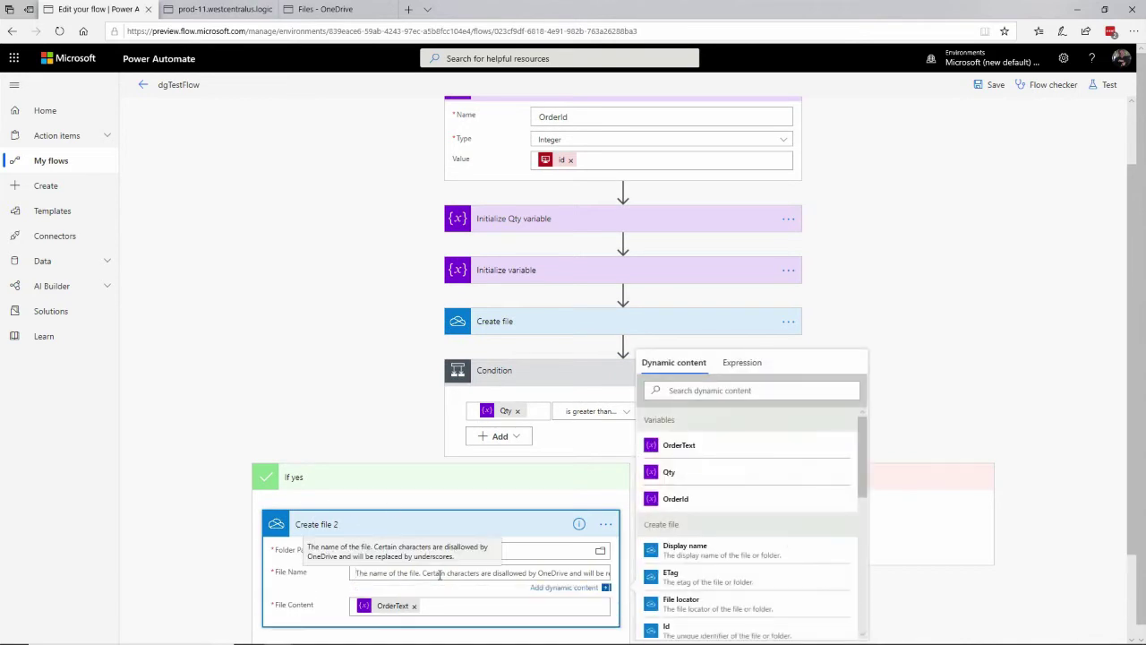
{"action": "left_click", "coordinate": [747, 365]}
{"action": "type", "text": "concat("}
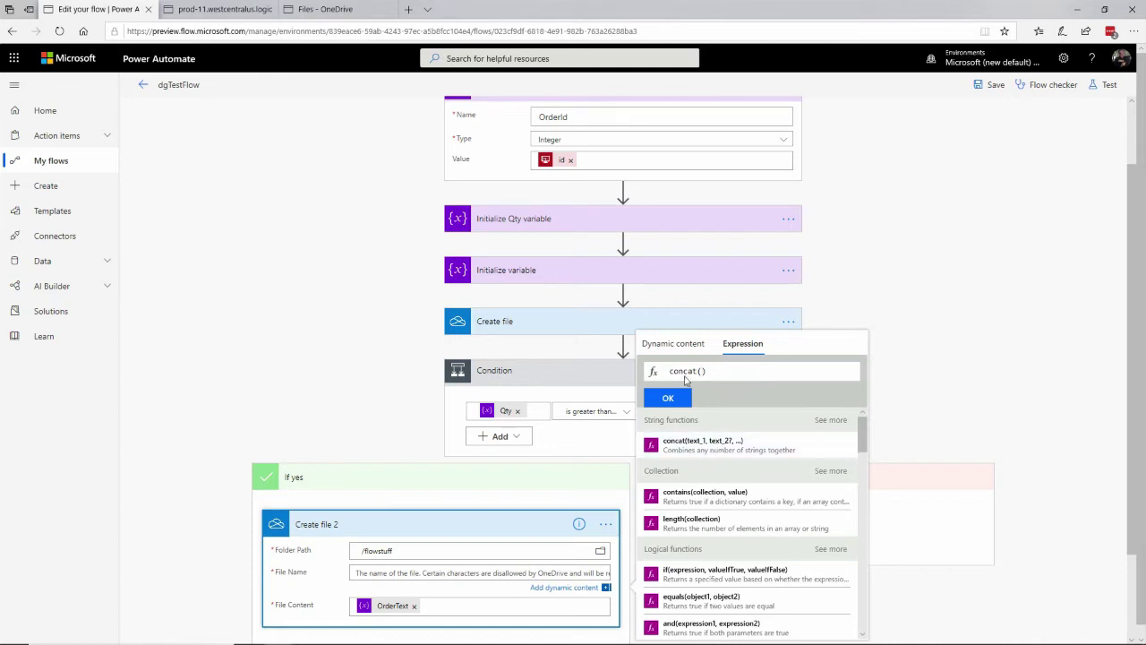
{"action": "left_click", "coordinate": [674, 344]}
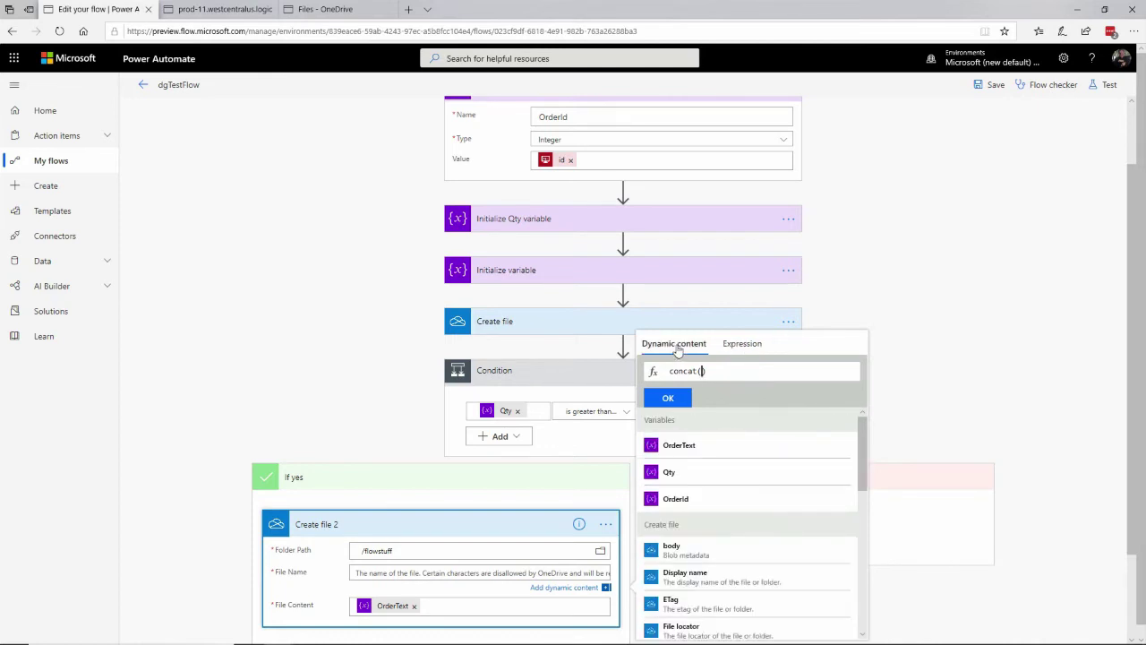
{"action": "left_click", "coordinate": [687, 500]}
Step: Complete the expression as concat('BIG_ORDER_', variables('OrderId'), '.txt') and apply it as Create file 2's file name
{"action": "type", "text": "'BIG"}
{"action": "type", "text": "_ORDER"}
{"action": "type", "text": "_',"}
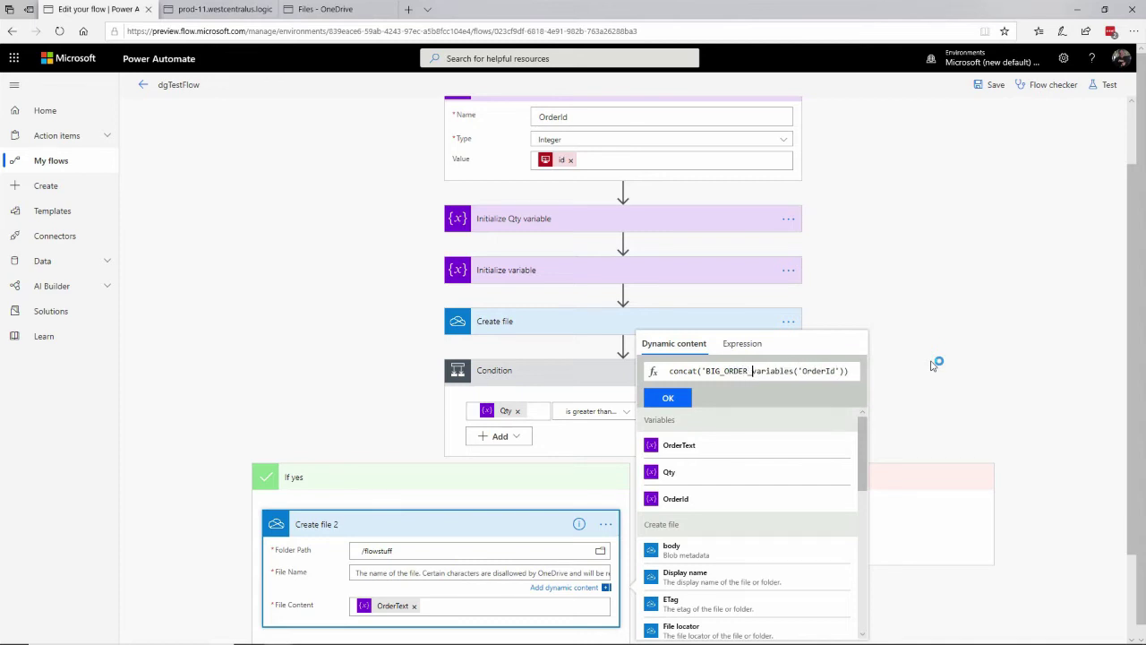
{"action": "key", "text": "End"}
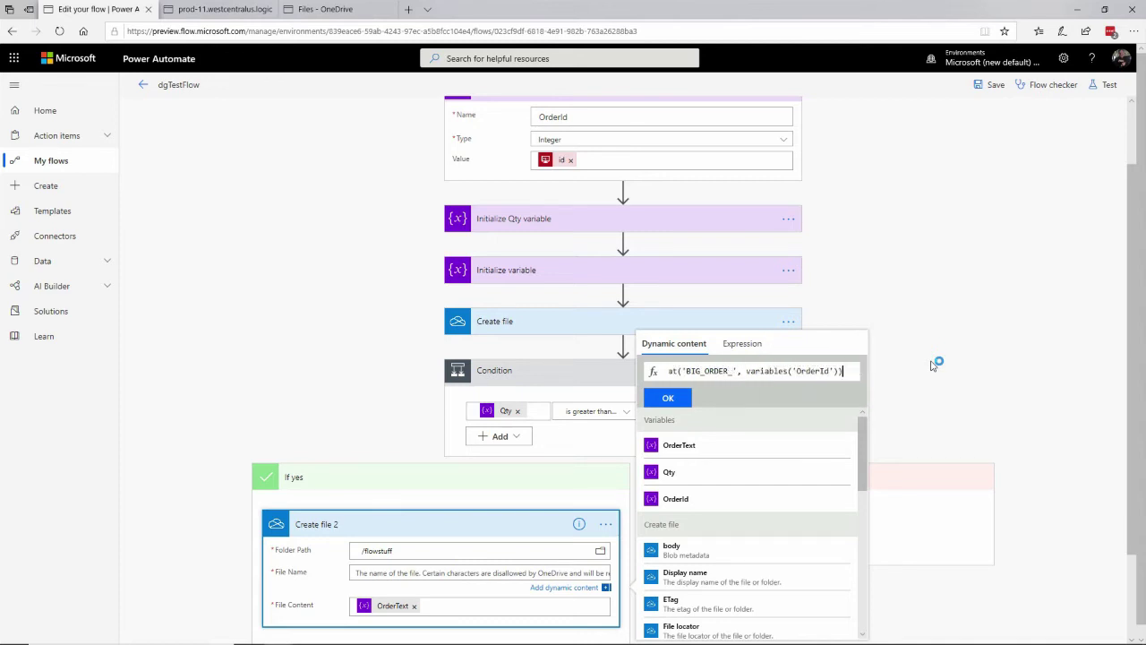
{"action": "type", "text": ", '"}
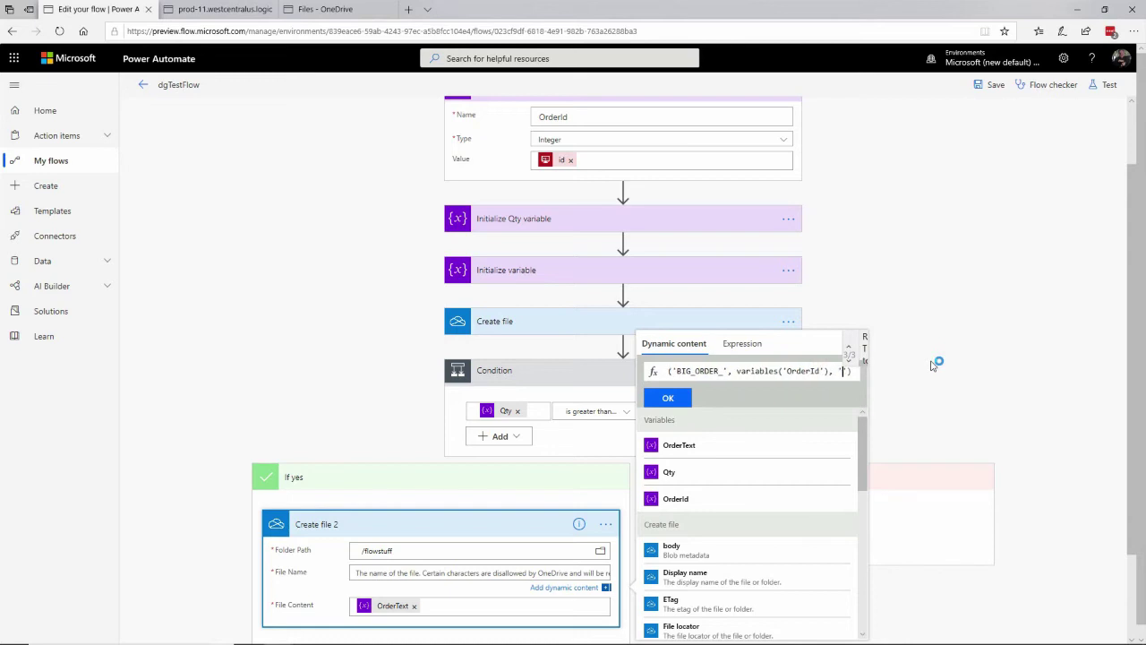
{"action": "type", "text": ".txt"}
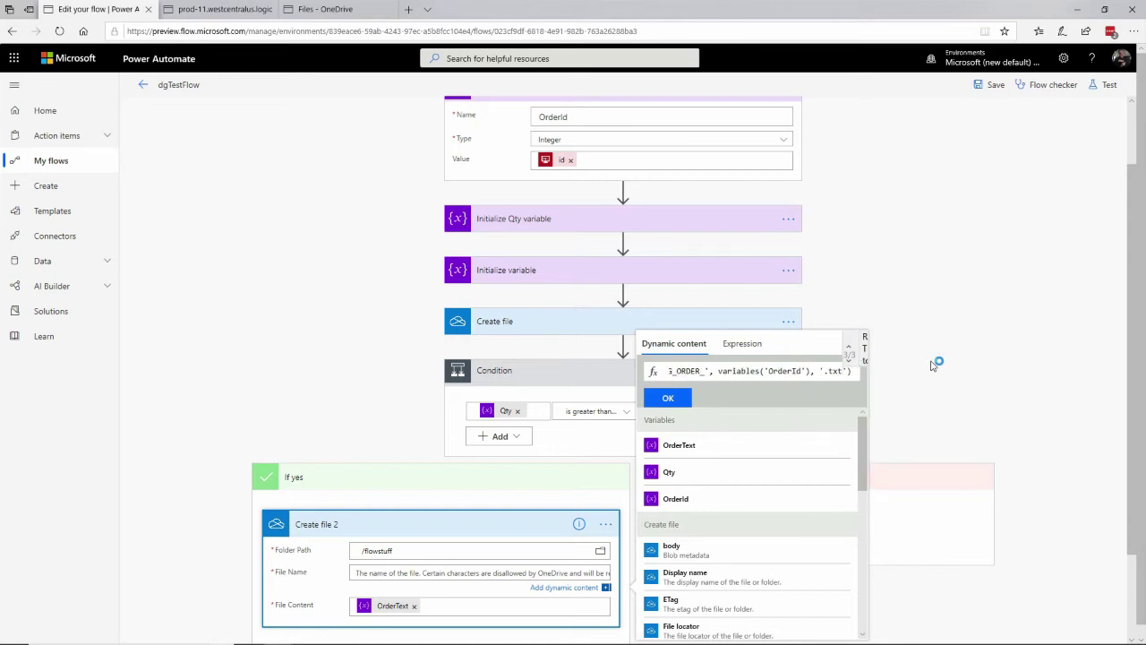
{"action": "key", "text": "End"}
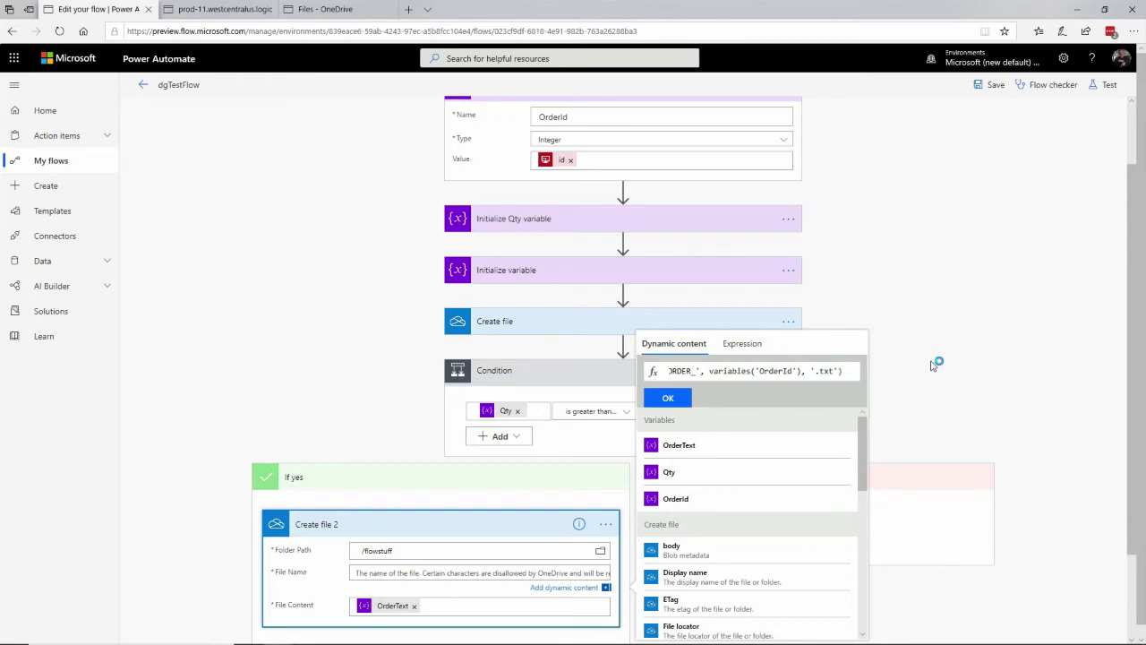
{"action": "left_click", "coordinate": [668, 397]}
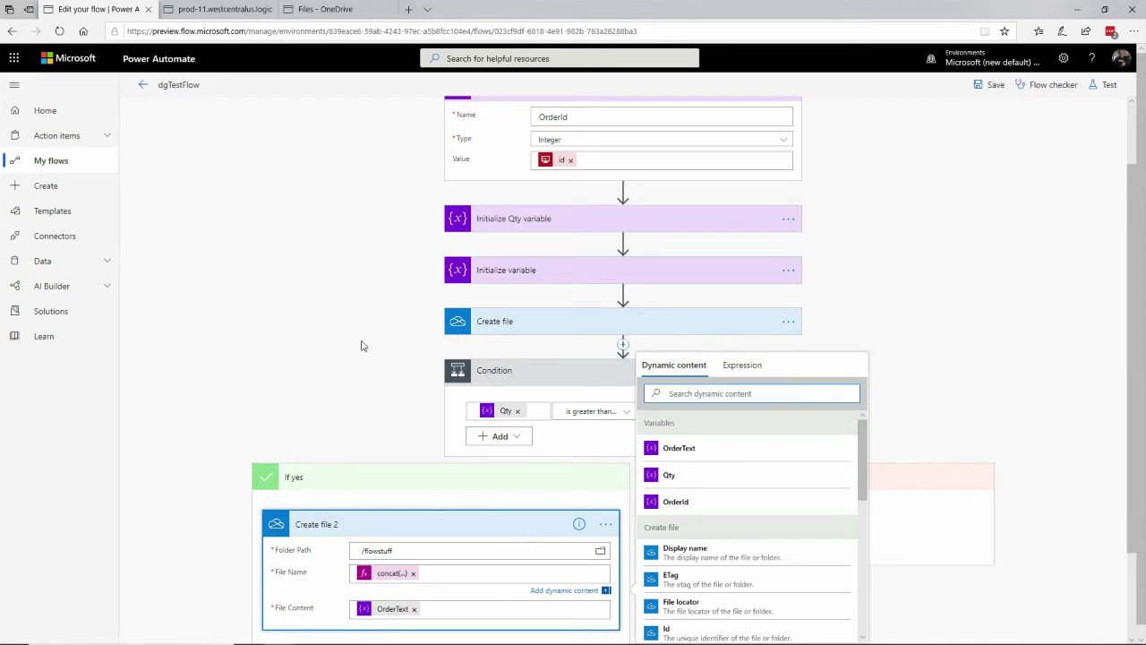
{"action": "left_click", "coordinate": [893, 364]}
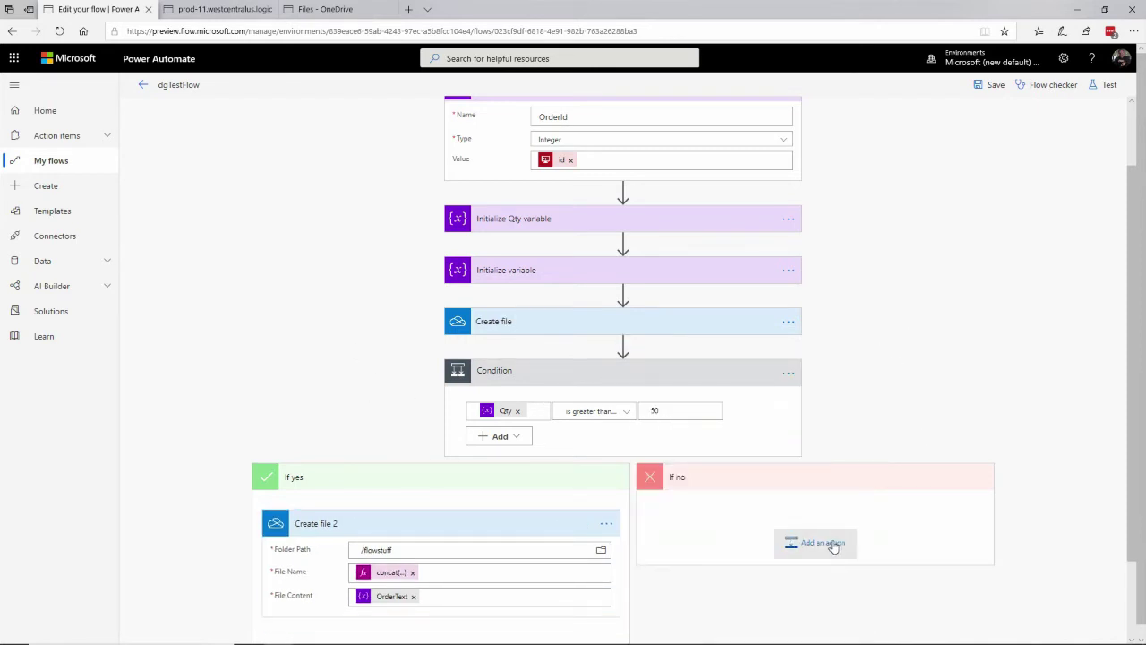
Step: Add a OneDrive for Business Create file action to the condition's If no branch
{"action": "left_click", "coordinate": [839, 534]}
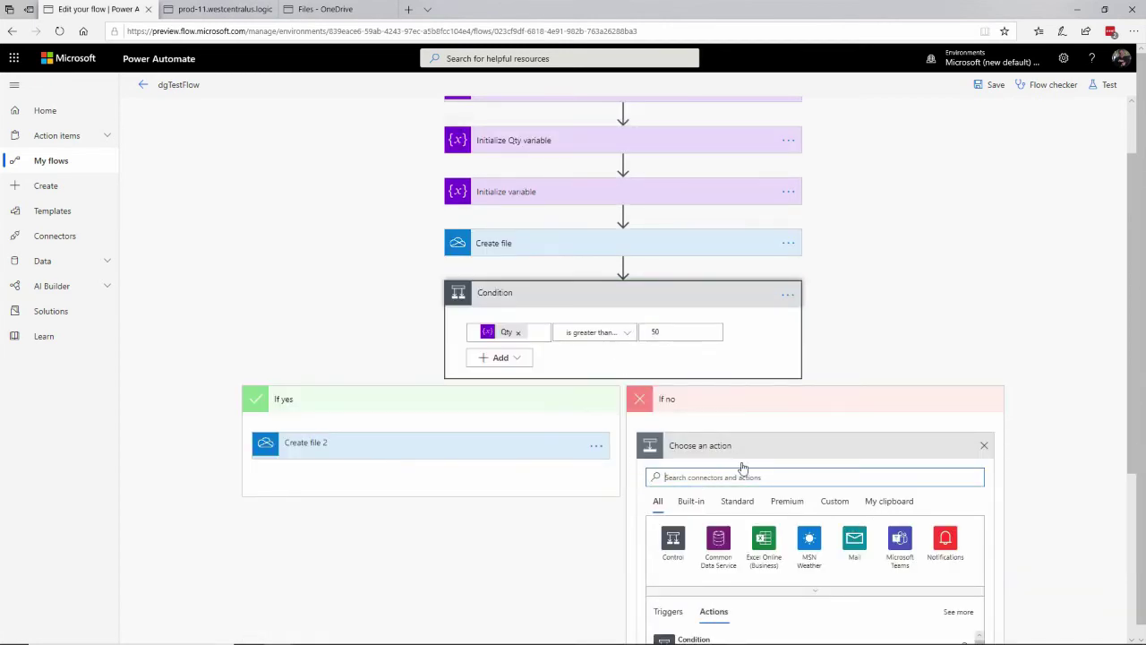
{"action": "scroll", "coordinate": [727, 497], "scroll_direction": "down", "scroll_amount": 2}
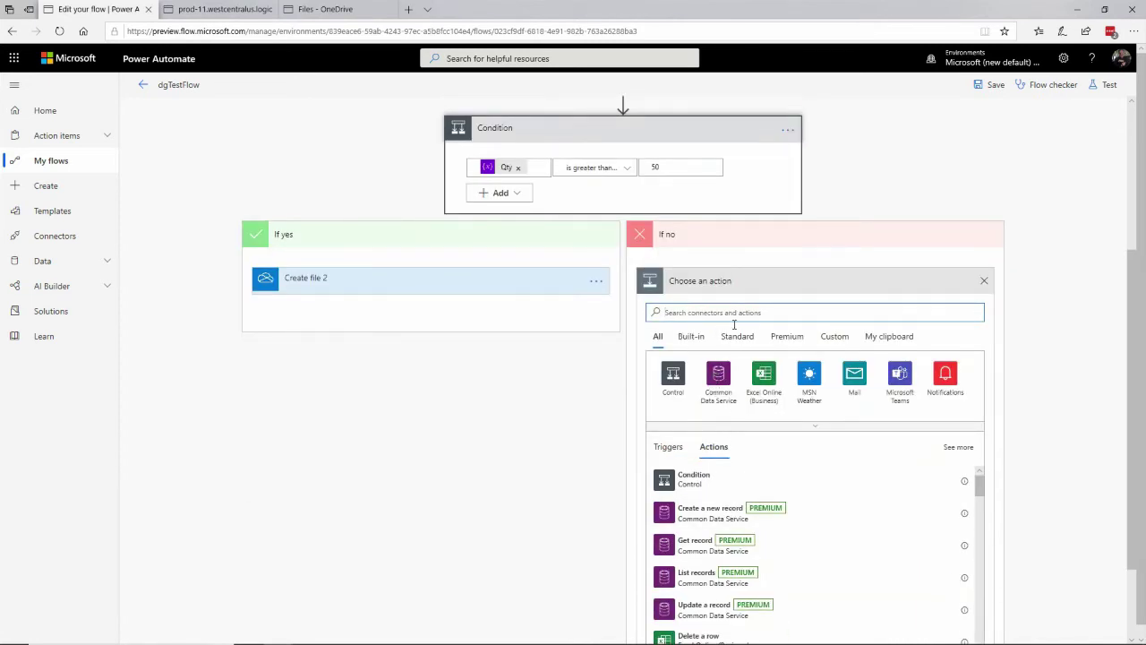
{"action": "type", "text": "onedr"}
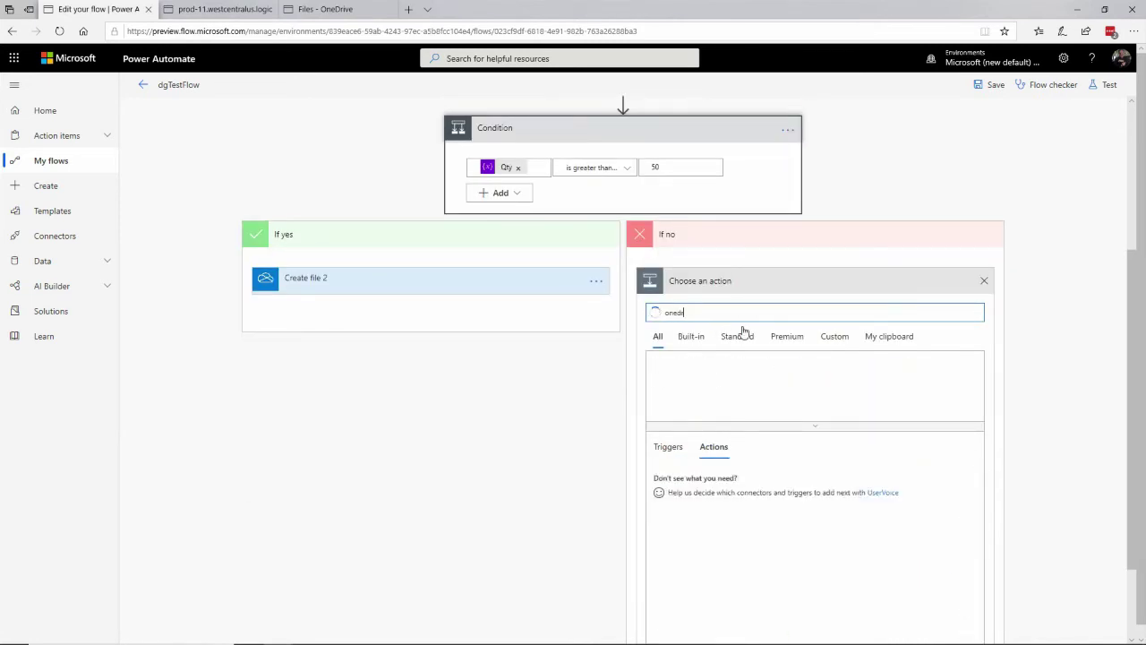
{"action": "left_click", "coordinate": [679, 379]}
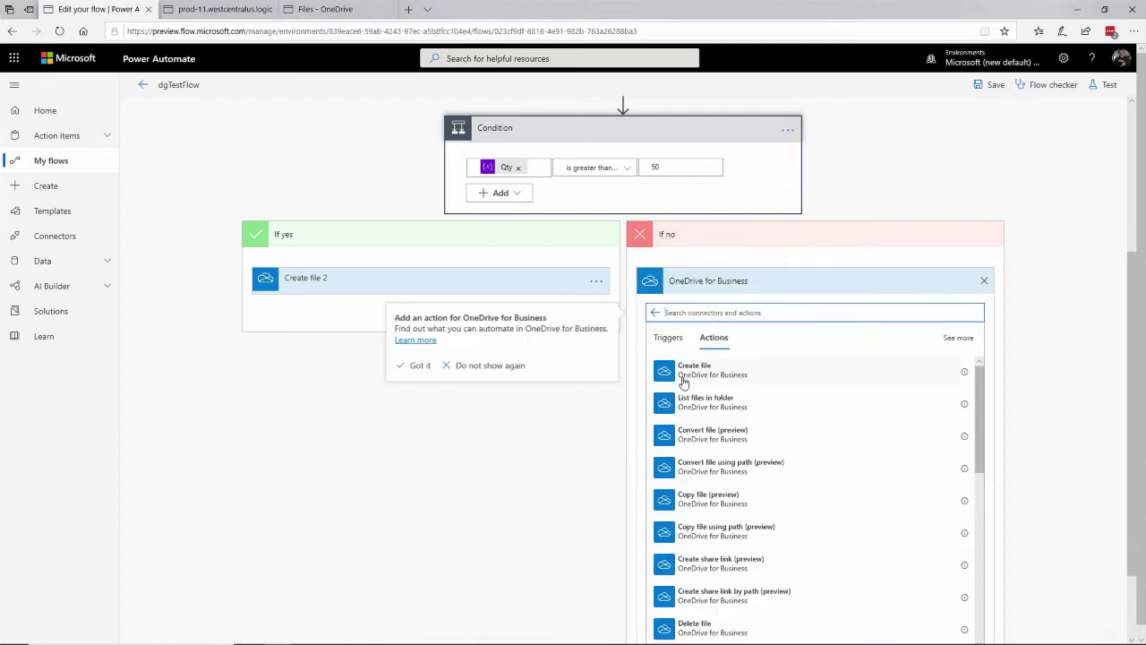
{"action": "left_click", "coordinate": [702, 374]}
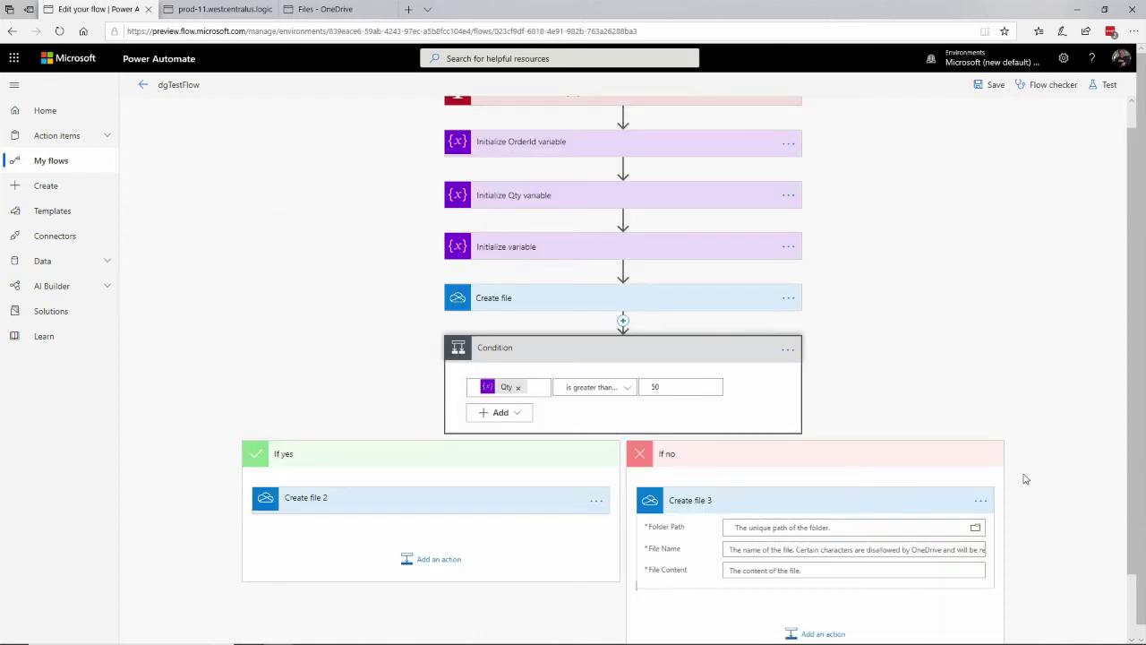
Step: Set the folder path of Create file 3 in the If no branch to the flowstuff folder under Root
{"action": "left_click", "coordinate": [878, 527]}
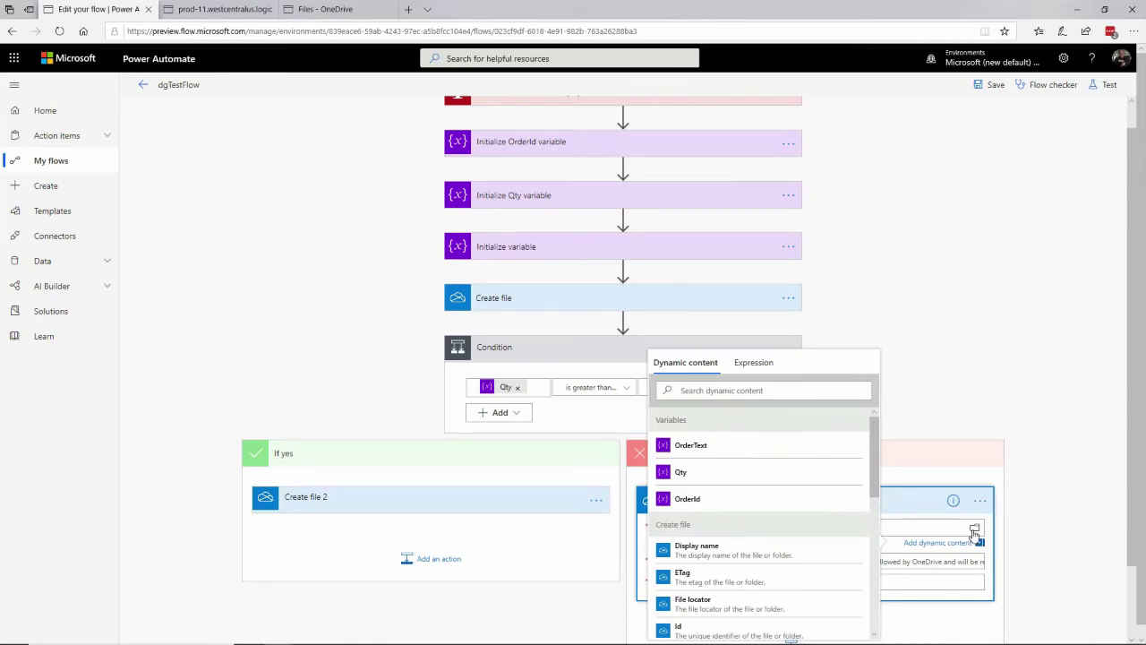
{"action": "left_click", "coordinate": [974, 530]}
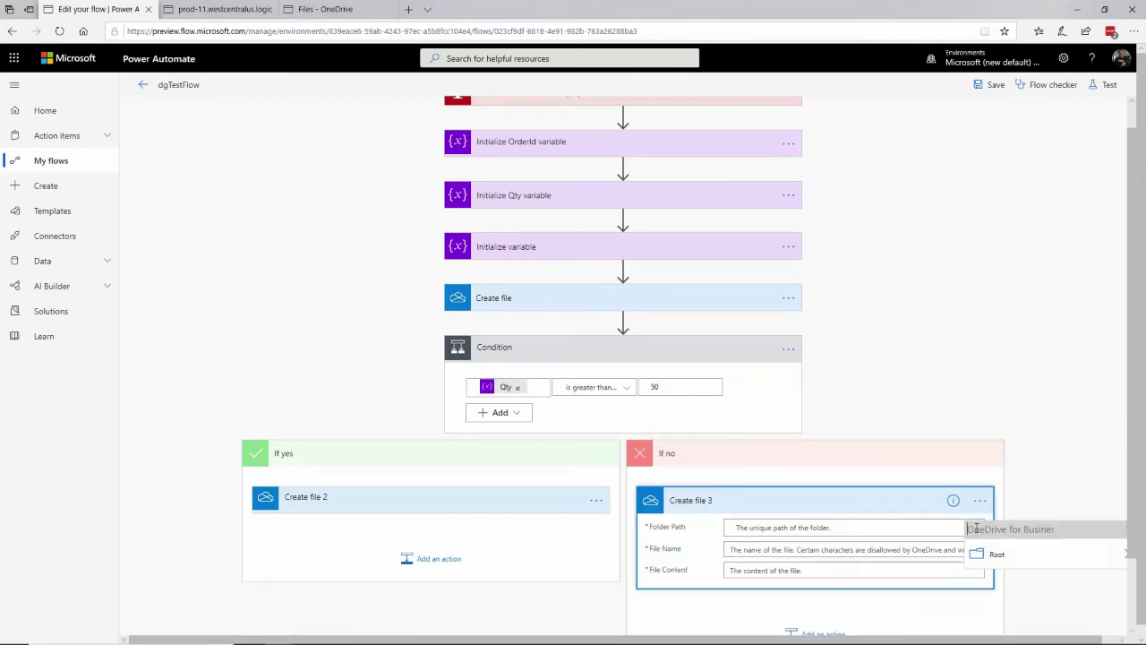
{"action": "left_click", "coordinate": [1124, 555]}
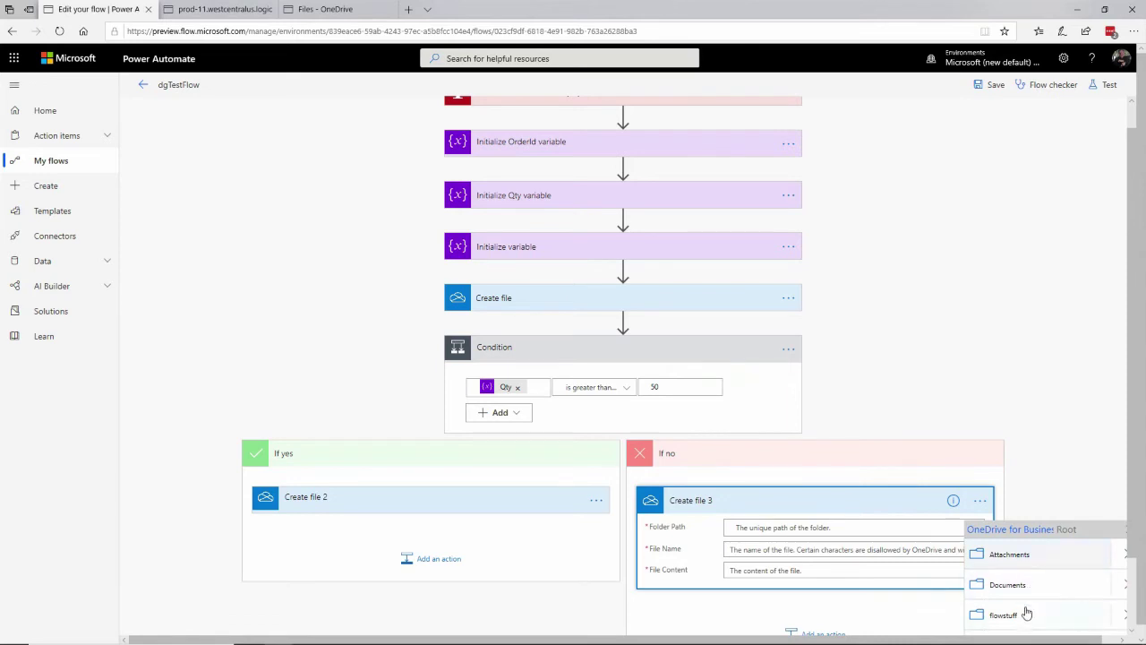
{"action": "left_click", "coordinate": [1023, 615]}
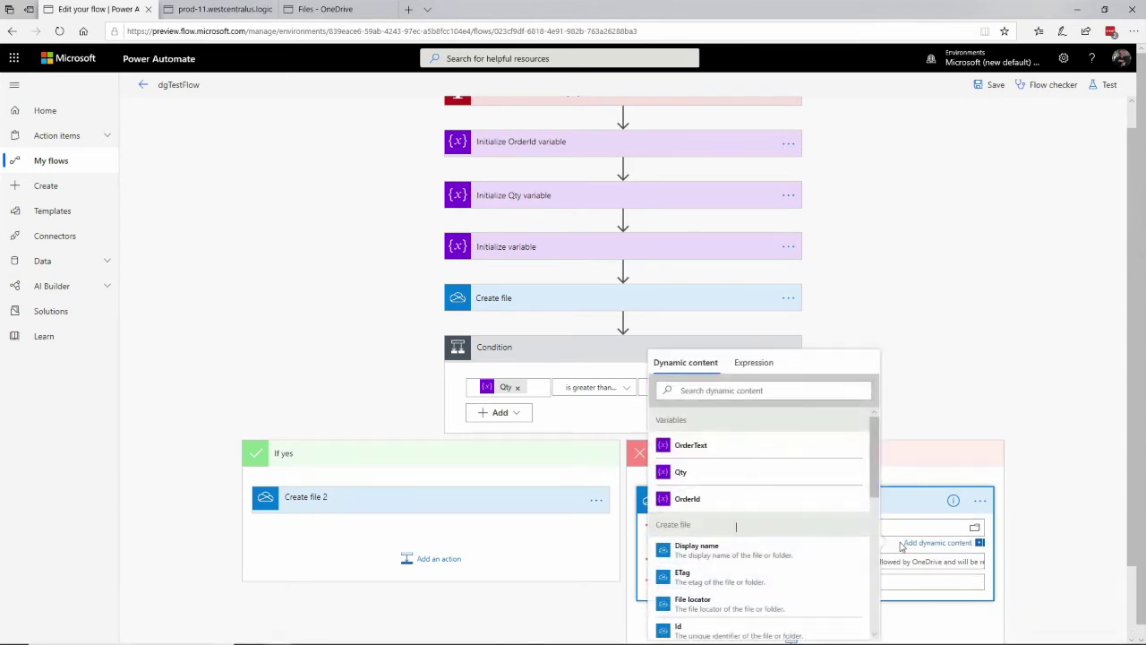
{"action": "left_click", "coordinate": [989, 415]}
Step: Set Create file 3's file name to the expression concat('SMALL_ORDER_', variables('OrderId'), '.txt')
{"action": "left_click", "coordinate": [809, 551]}
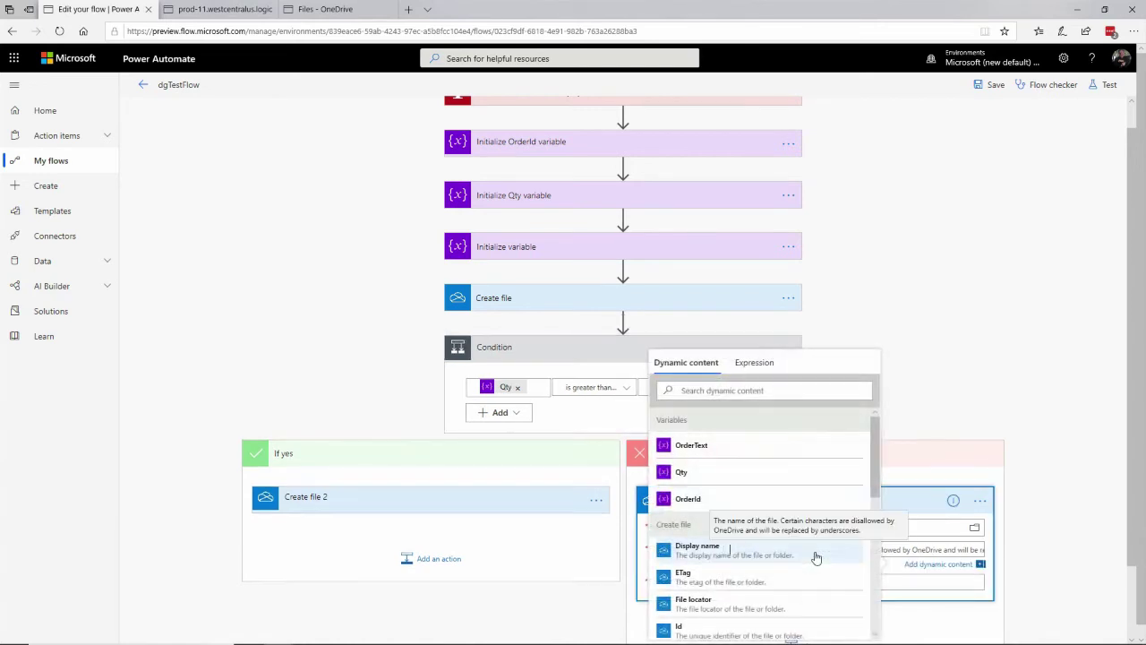
{"action": "left_click", "coordinate": [767, 364]}
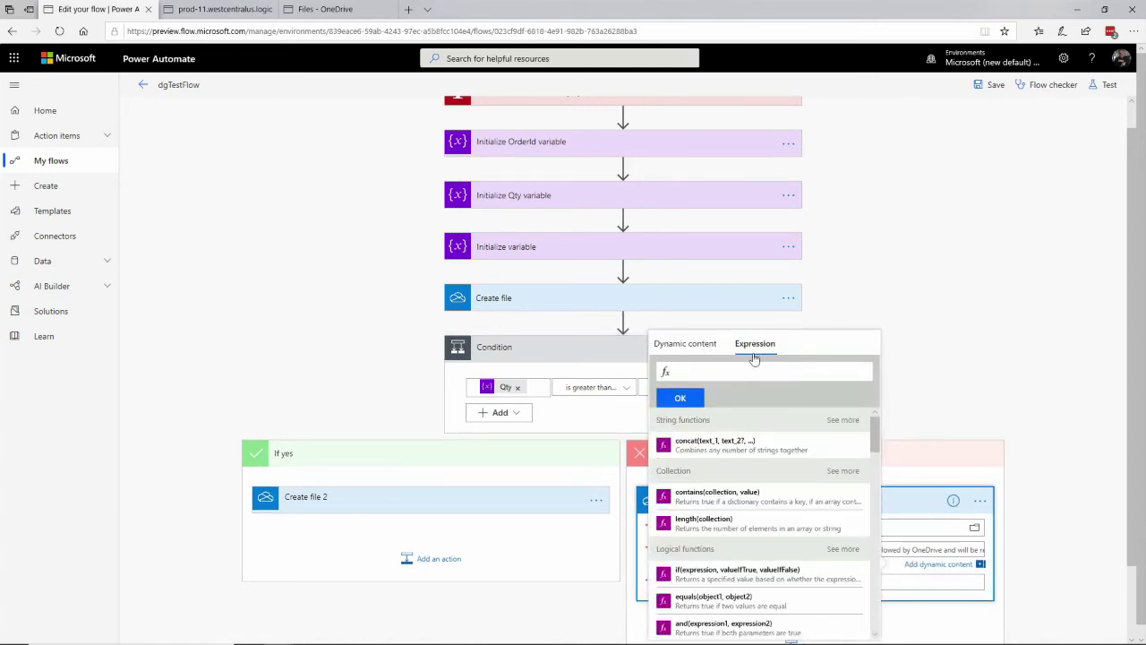
{"action": "left_click", "coordinate": [700, 443]}
{"action": "type", "text": "'SMALL_ORDER_',"}
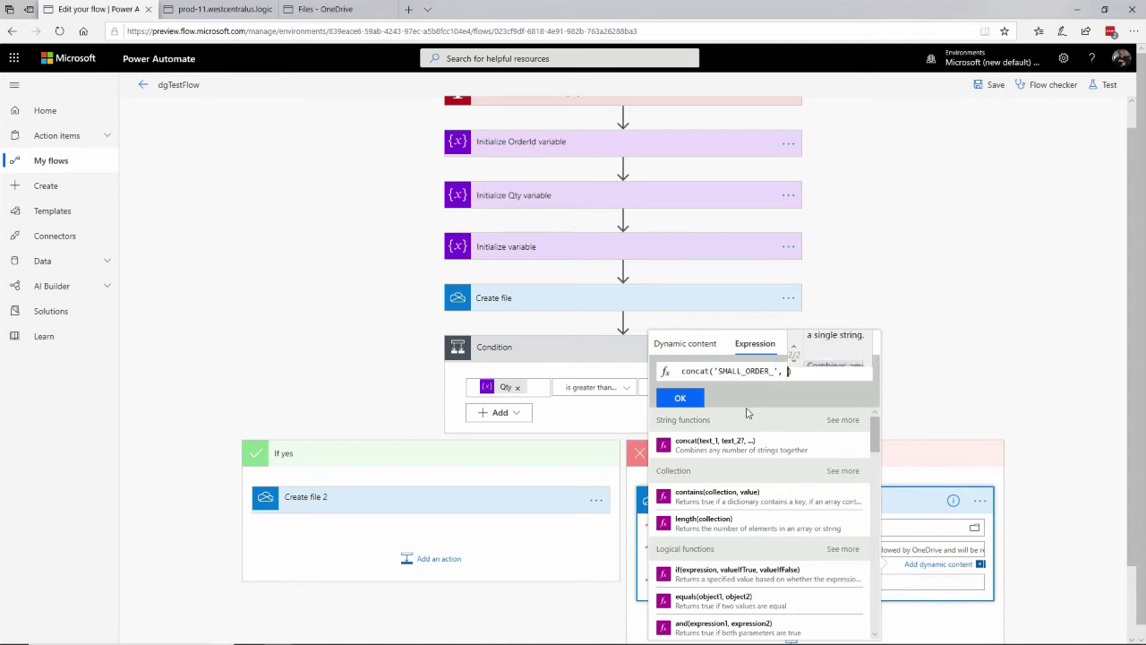
{"action": "left_click", "coordinate": [683, 351]}
{"action": "left_click", "coordinate": [690, 499]}
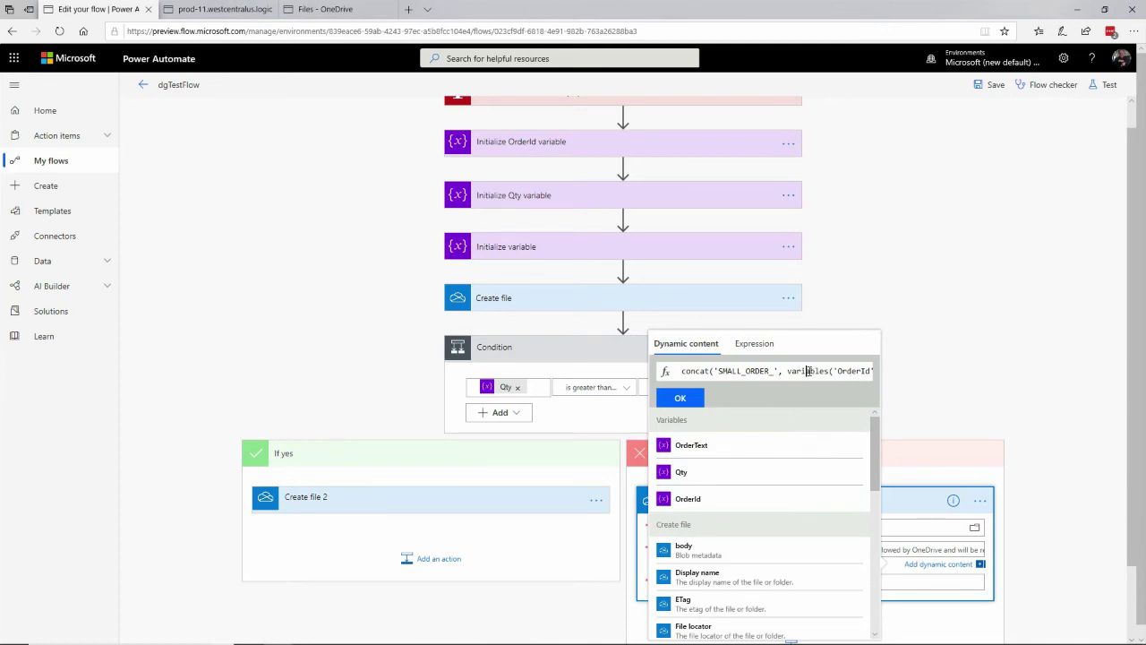
{"action": "key", "text": "End"}
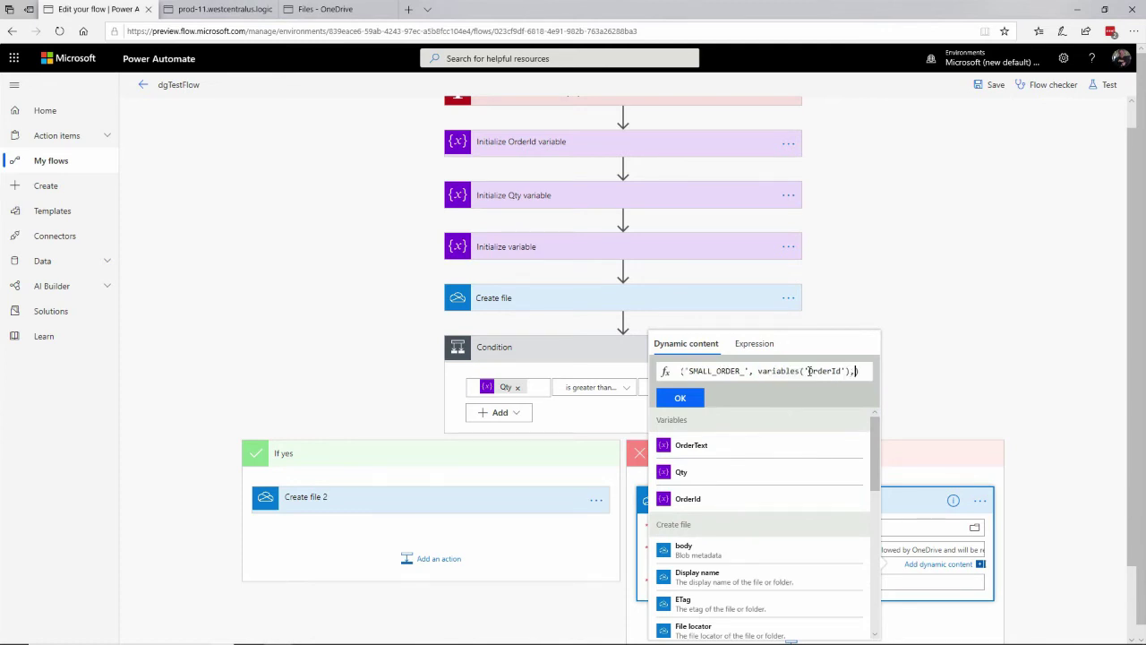
{"action": "type", "text": "'.txt"}
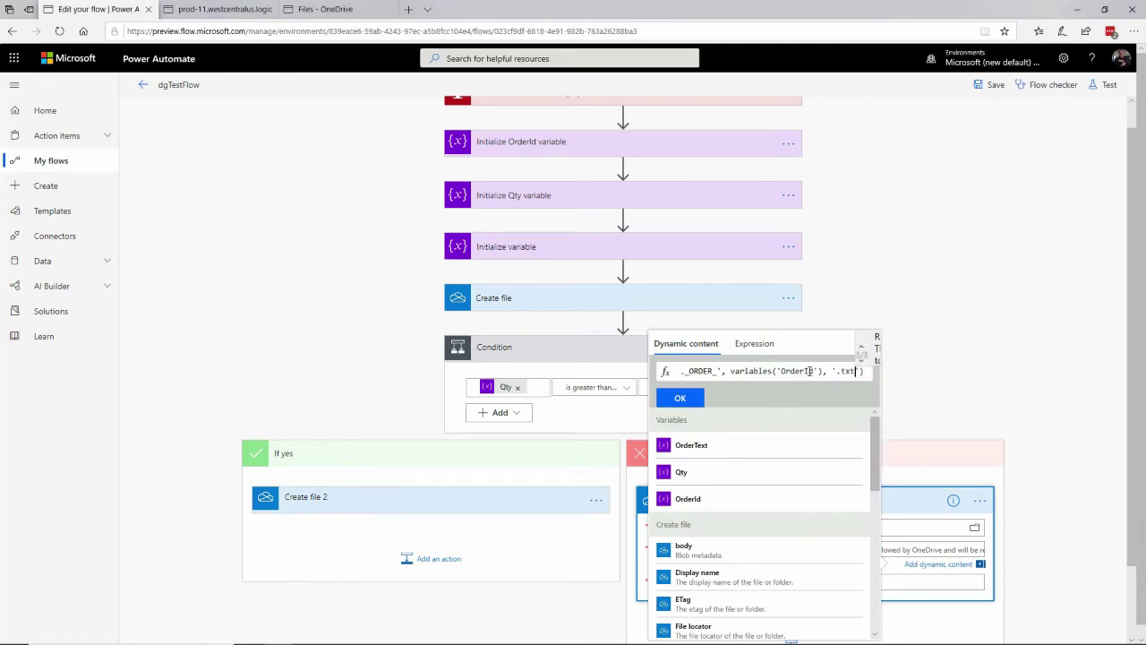
{"action": "left_click", "coordinate": [689, 400]}
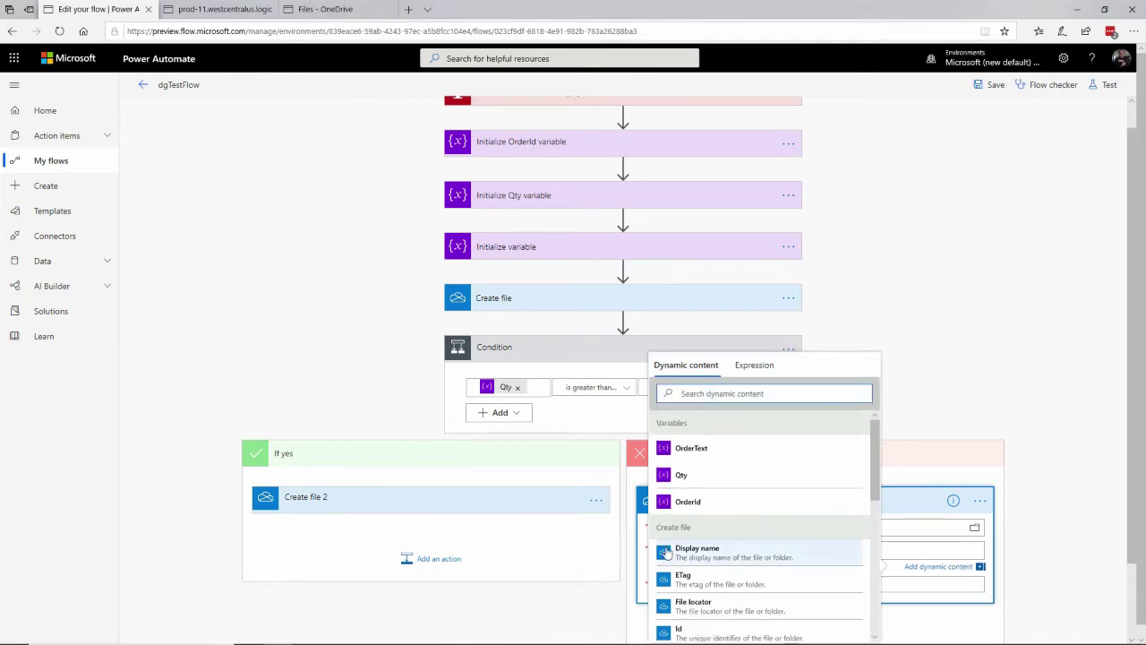
{"action": "left_click", "coordinate": [899, 553]}
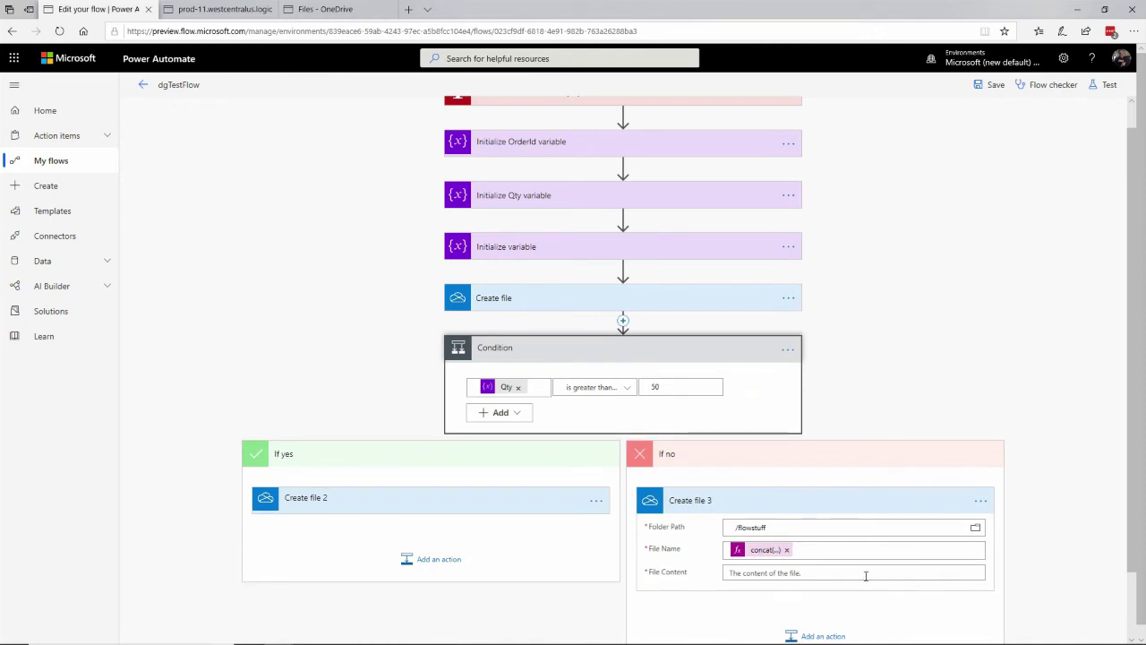
Step: Set Create file 3's file content to the OrderText variable, expand Create file 2 to check its settings, and save the flow
{"action": "left_click", "coordinate": [861, 572]}
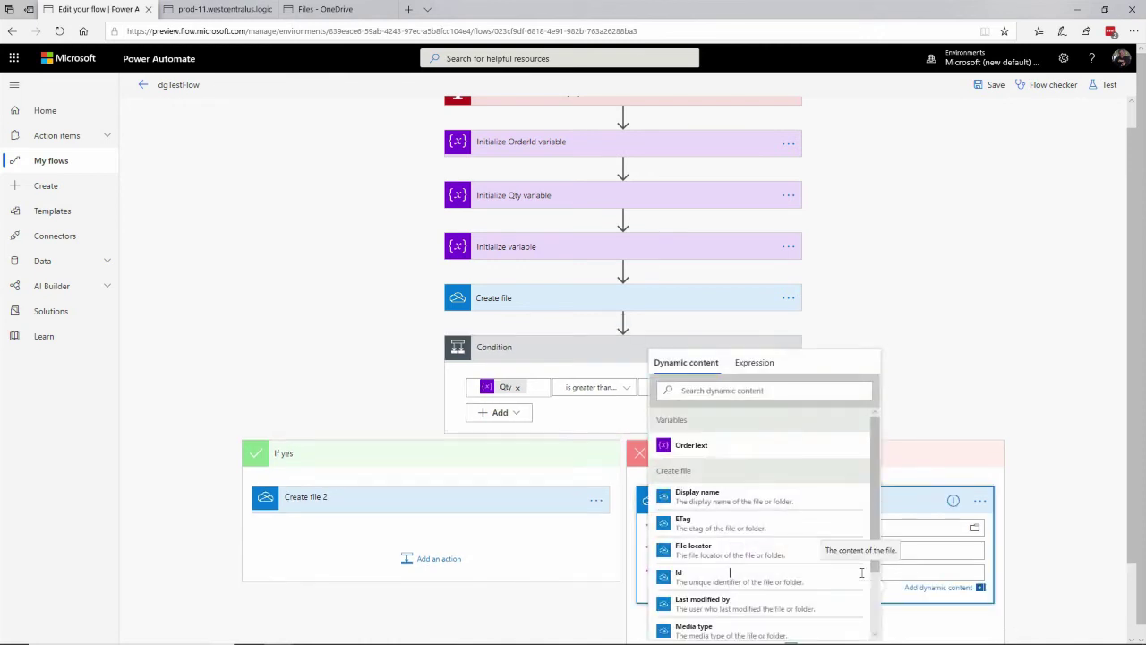
{"action": "left_click", "coordinate": [697, 452]}
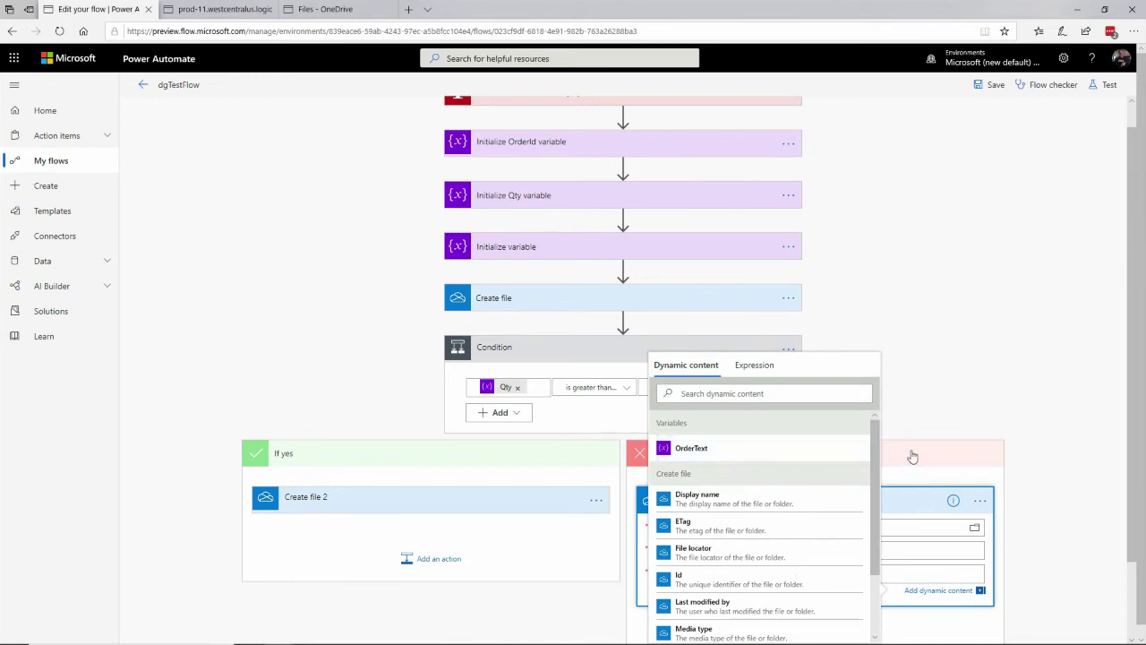
{"action": "left_click", "coordinate": [912, 457]}
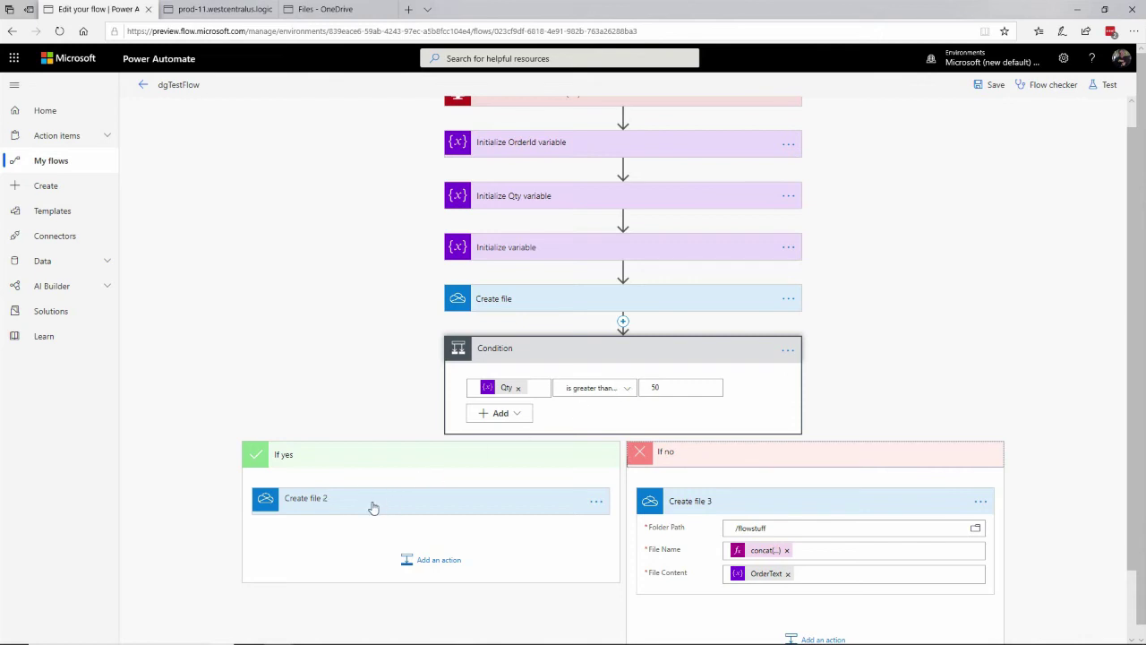
{"action": "left_click", "coordinate": [461, 503]}
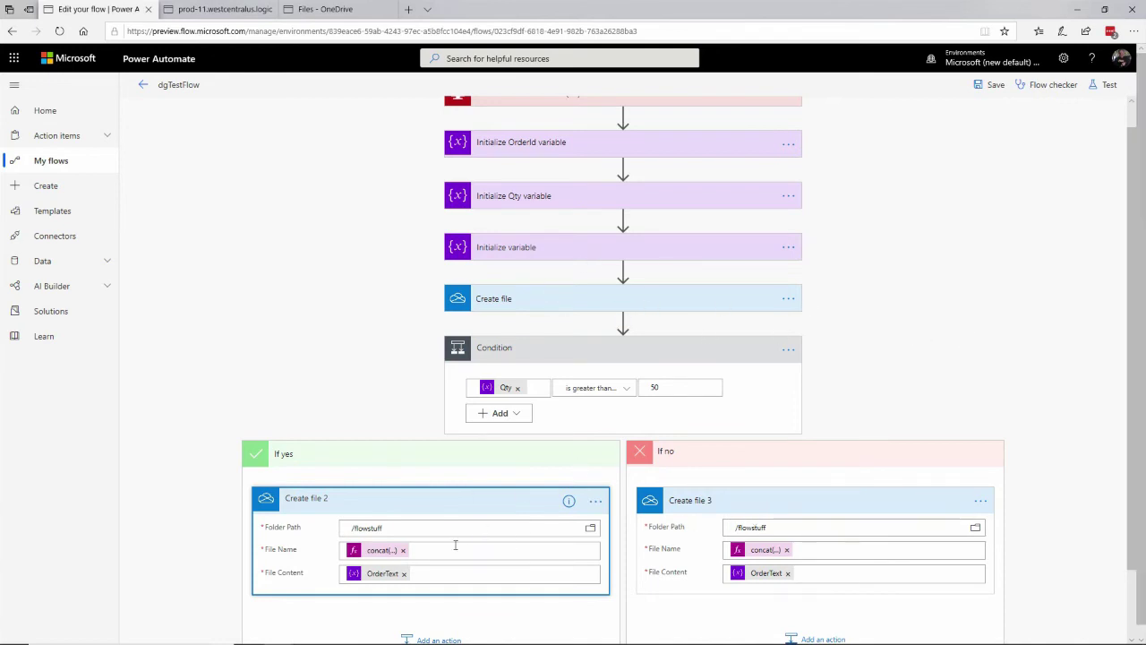
{"action": "left_click", "coordinate": [987, 84]}
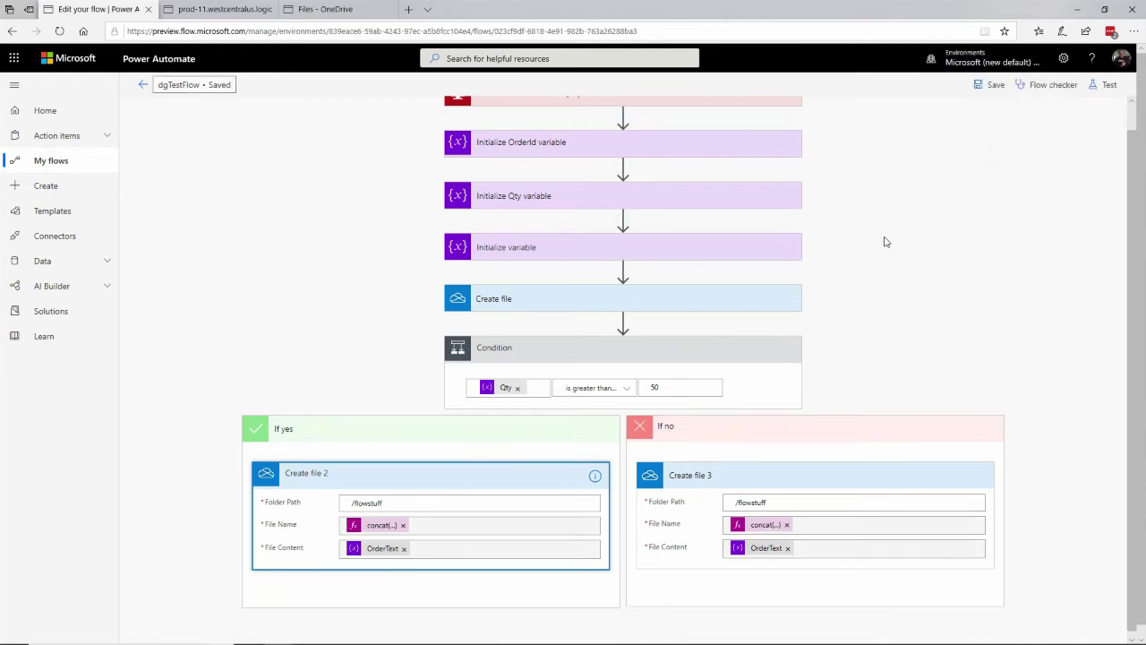
Step: Start setting up a flow test using data from previous runs, and check the Orders query results in SQL Server Management Studio
{"action": "left_click", "coordinate": [1107, 84]}
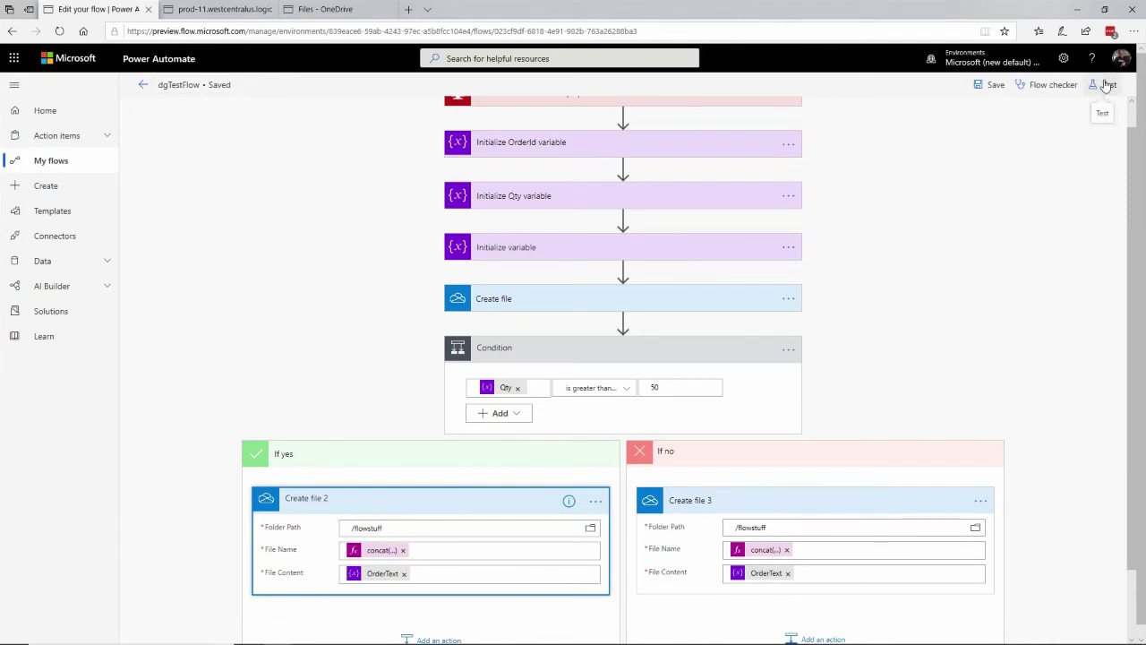
{"action": "left_click", "coordinate": [965, 134]}
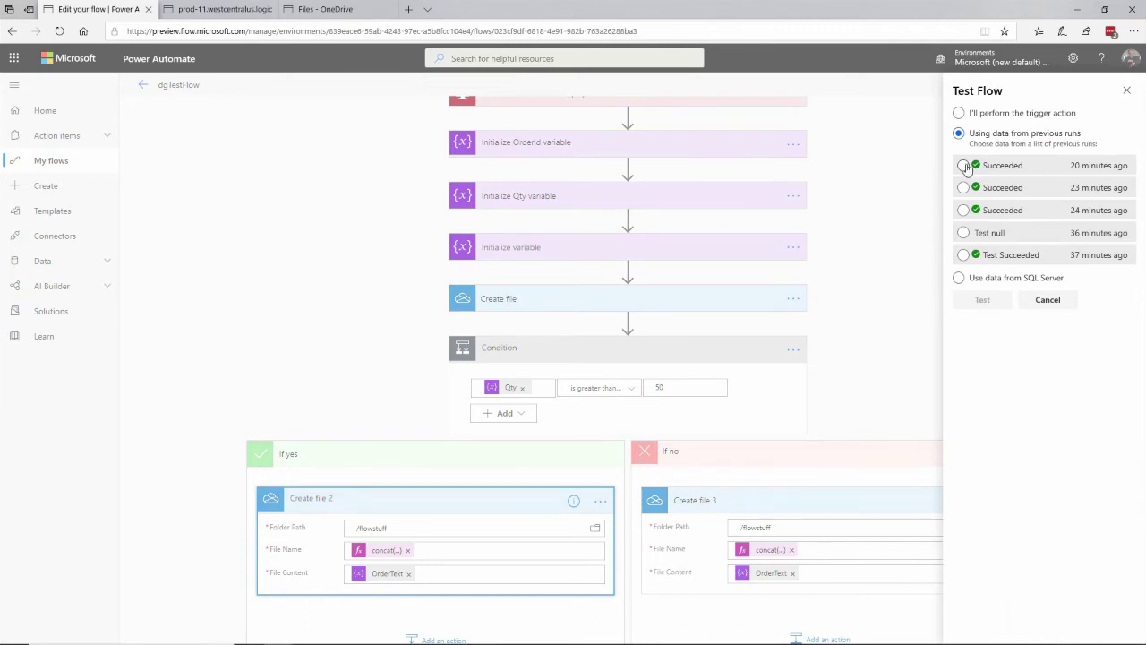
{"action": "key", "text": "alt+Tab"}
{"action": "key", "text": "alt+Tab"}
{"action": "key", "text": "alt+Tab"}
{"action": "key", "text": "alt+Tab"}
{"action": "key", "text": "alt+Tab"}
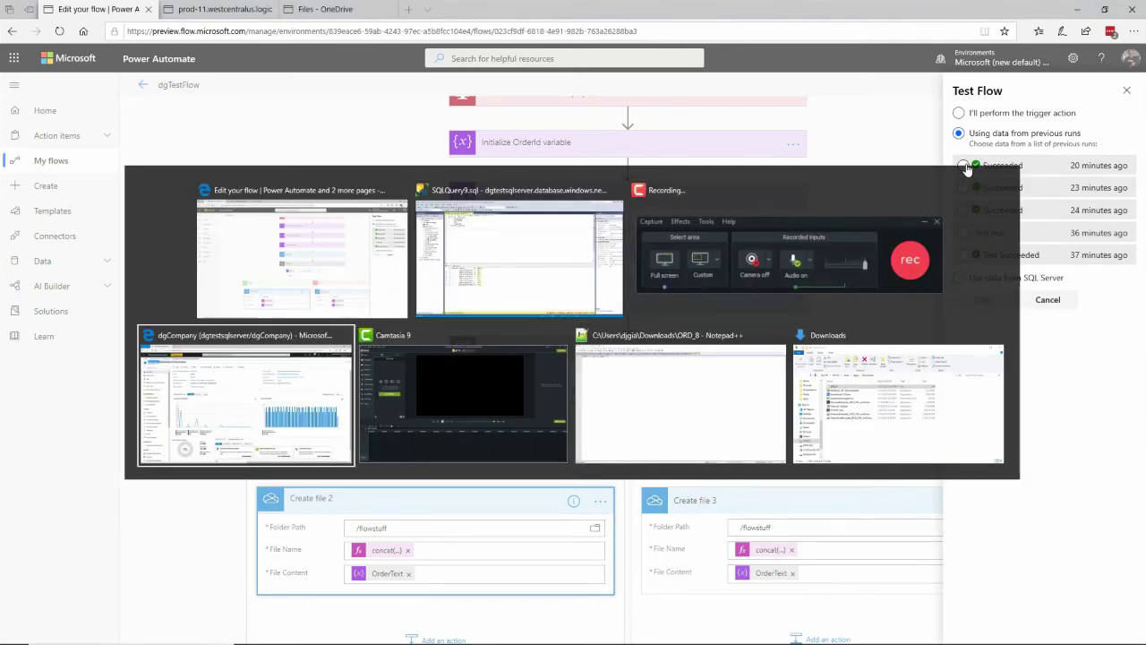
{"action": "key", "text": "alt+Tab"}
{"action": "key", "text": "alt+Tab"}
{"action": "key", "text": "alt+Tab"}
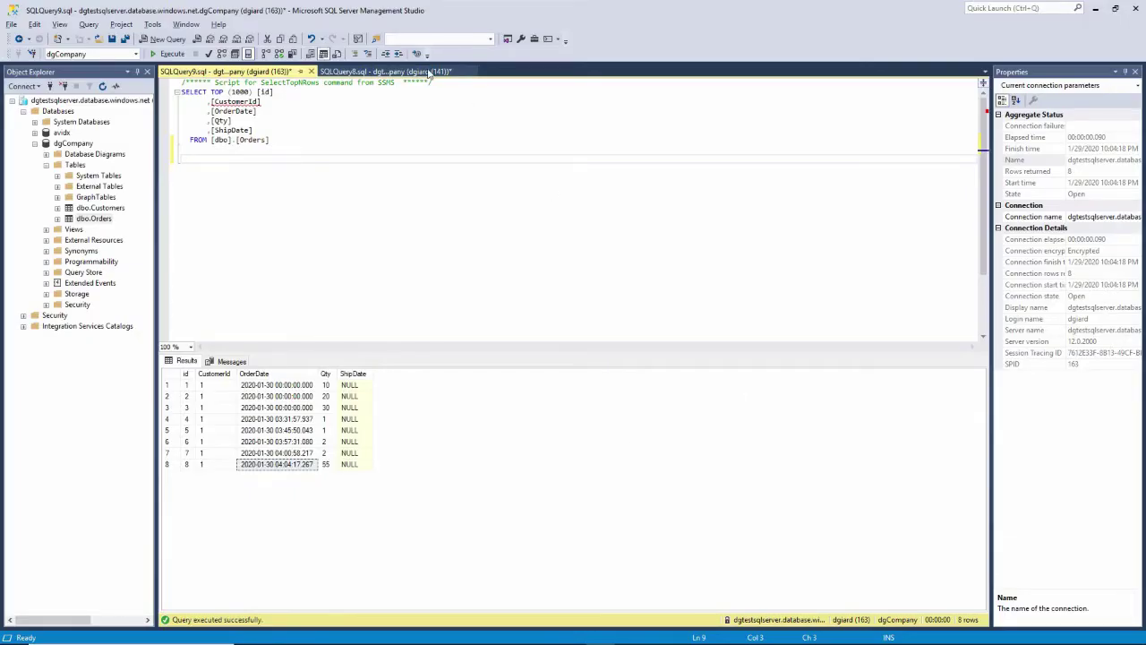
{"action": "left_click", "coordinate": [429, 72]}
{"action": "key", "text": "alt+Tab"}
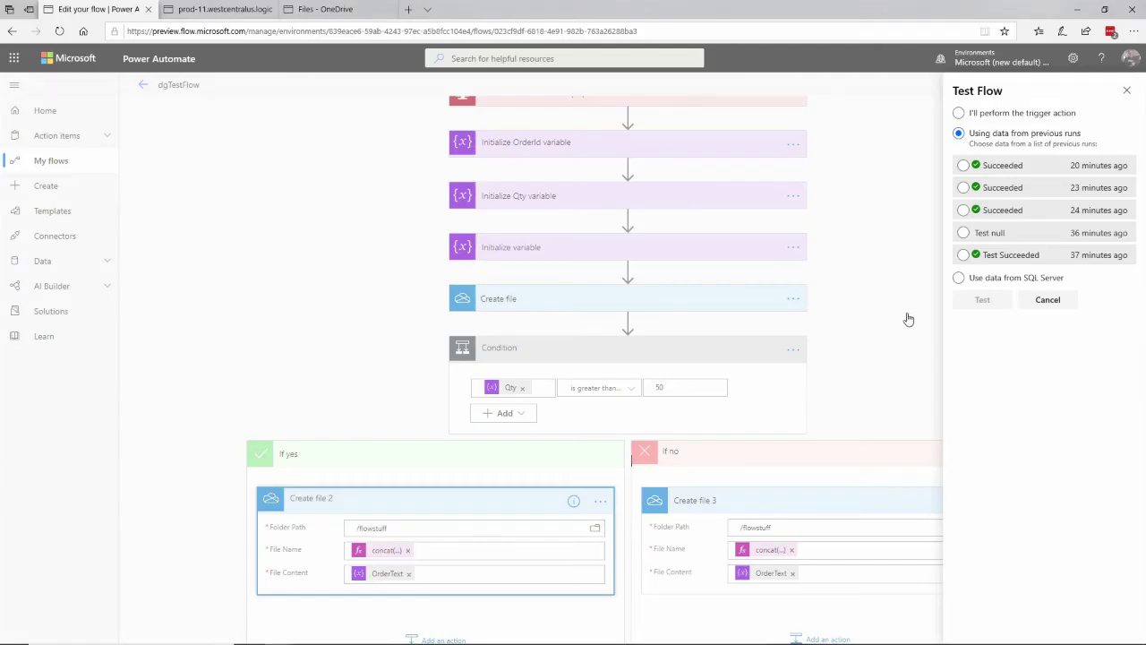
Step: Run the test with data from the successful run of 20 minutes ago, checking its order in the Orders query results
{"action": "left_click", "coordinate": [963, 167]}
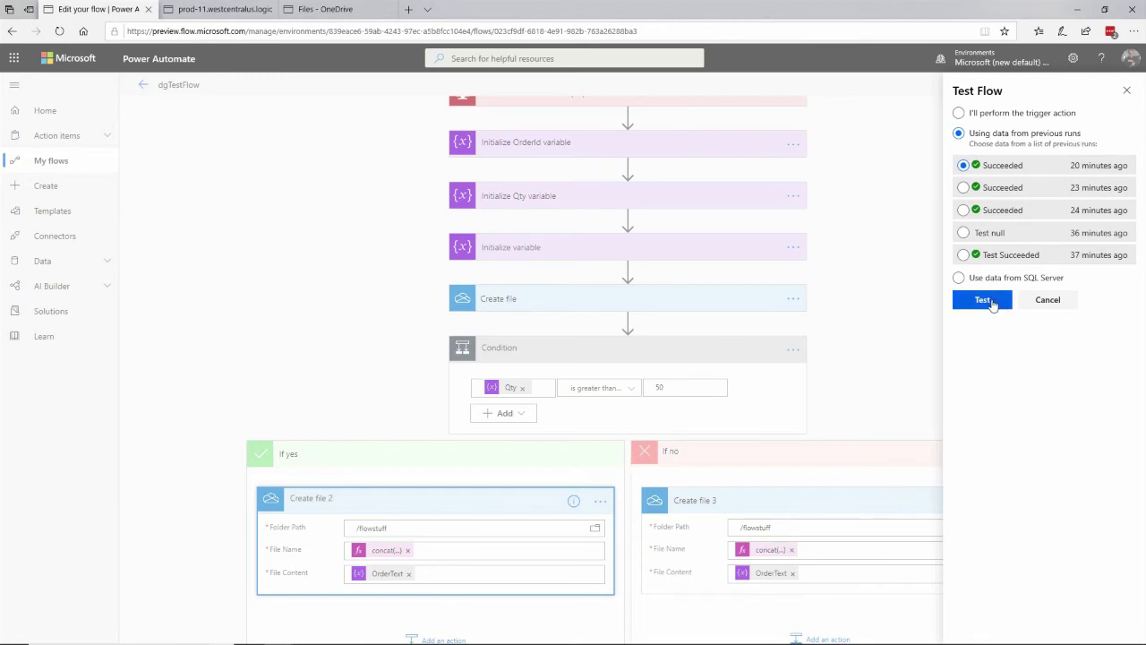
{"action": "key", "text": "alt+Tab"}
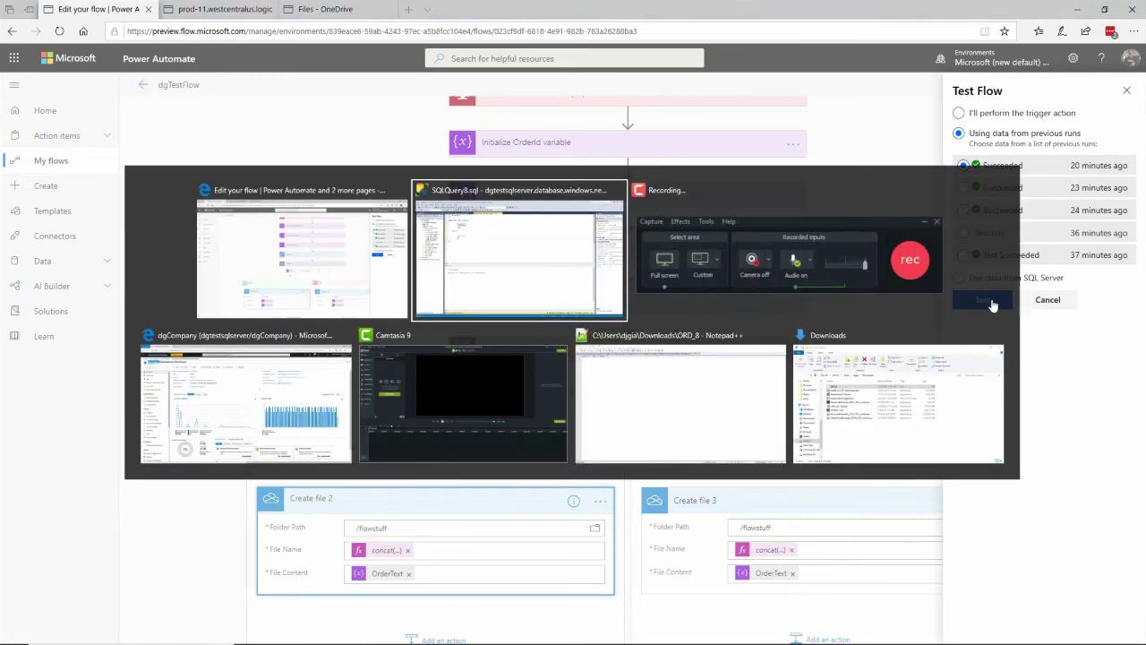
{"action": "key", "text": "ctrl+Tab"}
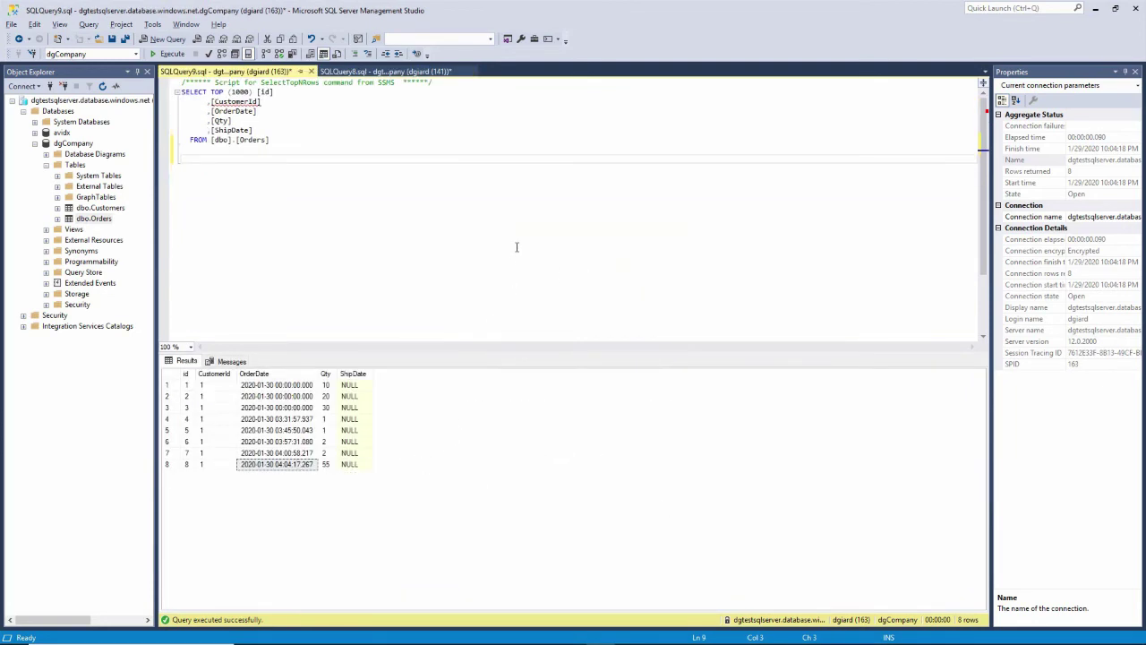
{"action": "key", "text": "alt+Tab"}
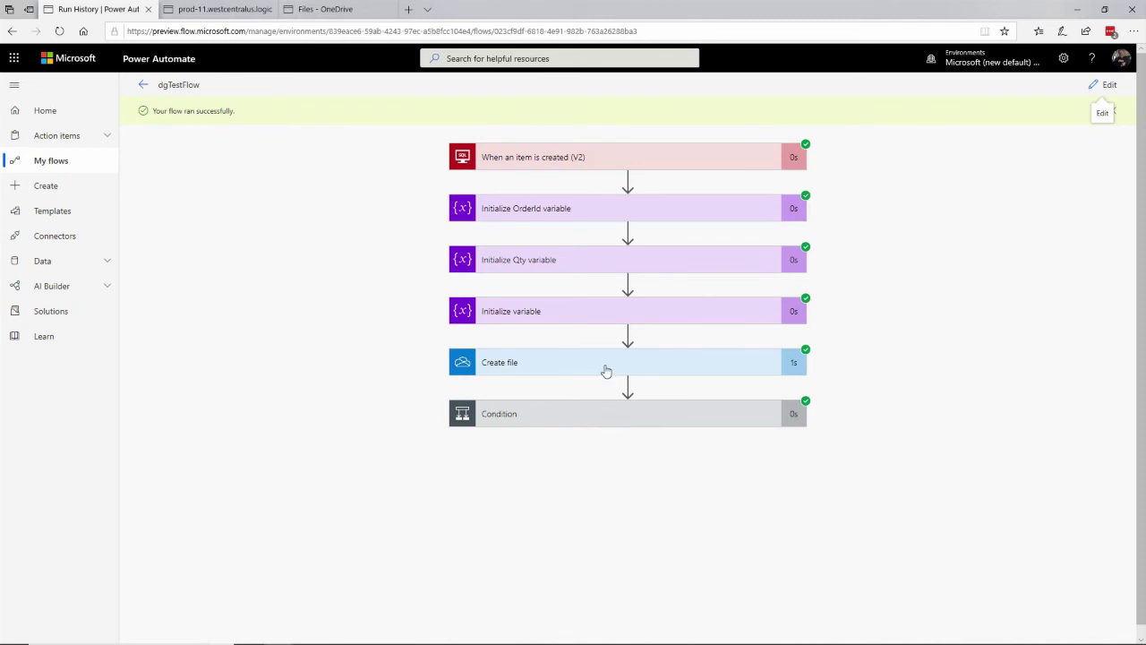
Step: Inspect the Condition's result in the flow run, and view BIG_ORDER_8.txt in OneDrive's flowstuff folder
{"action": "left_click", "coordinate": [568, 424]}
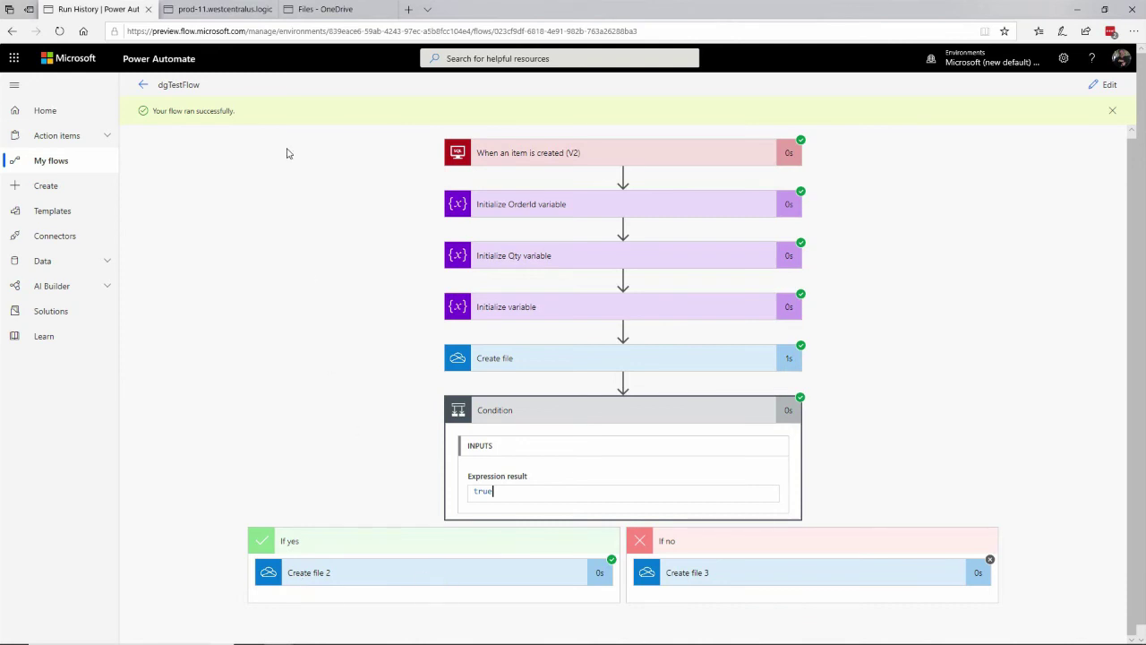
{"action": "left_click", "coordinate": [324, 9]}
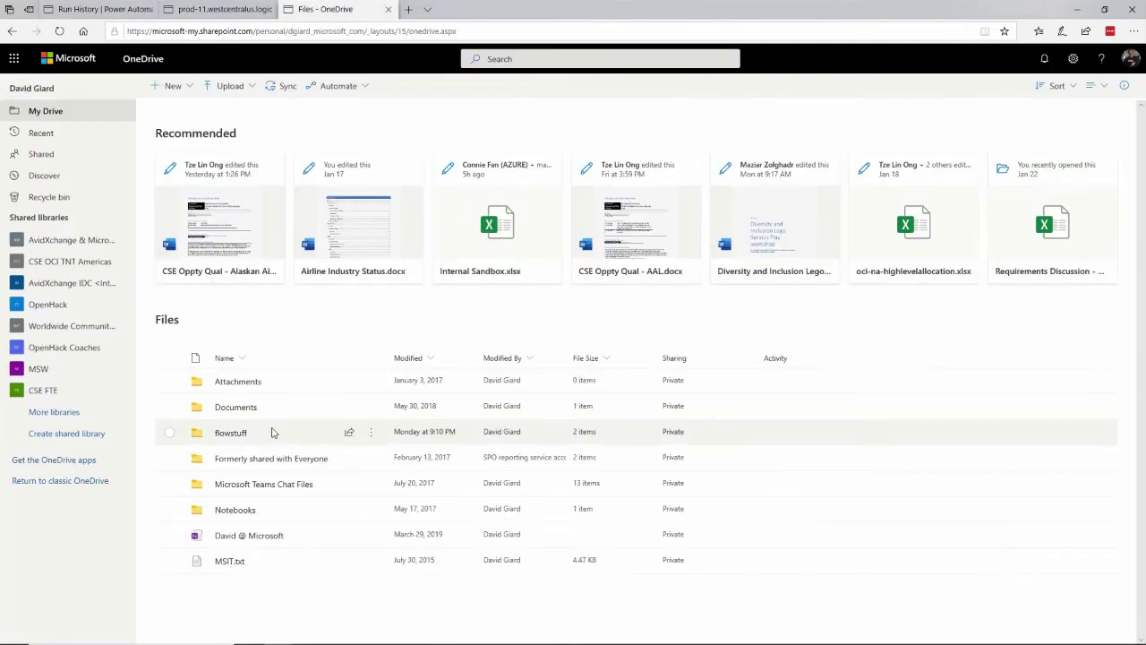
{"action": "left_click", "coordinate": [233, 435]}
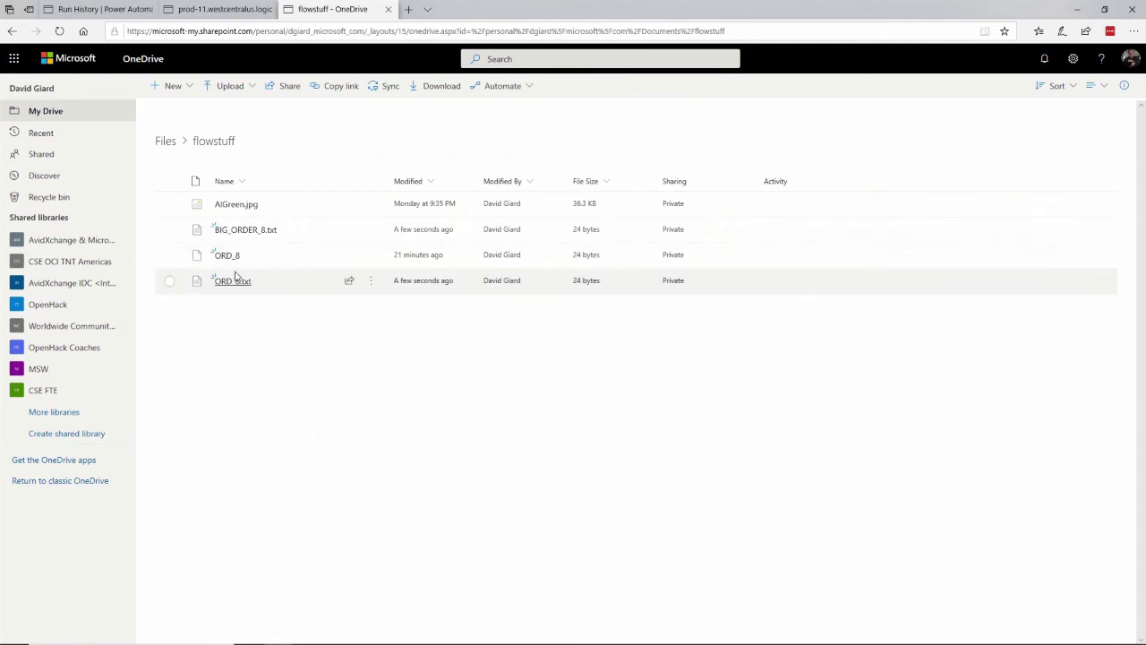
{"action": "left_click", "coordinate": [264, 236]}
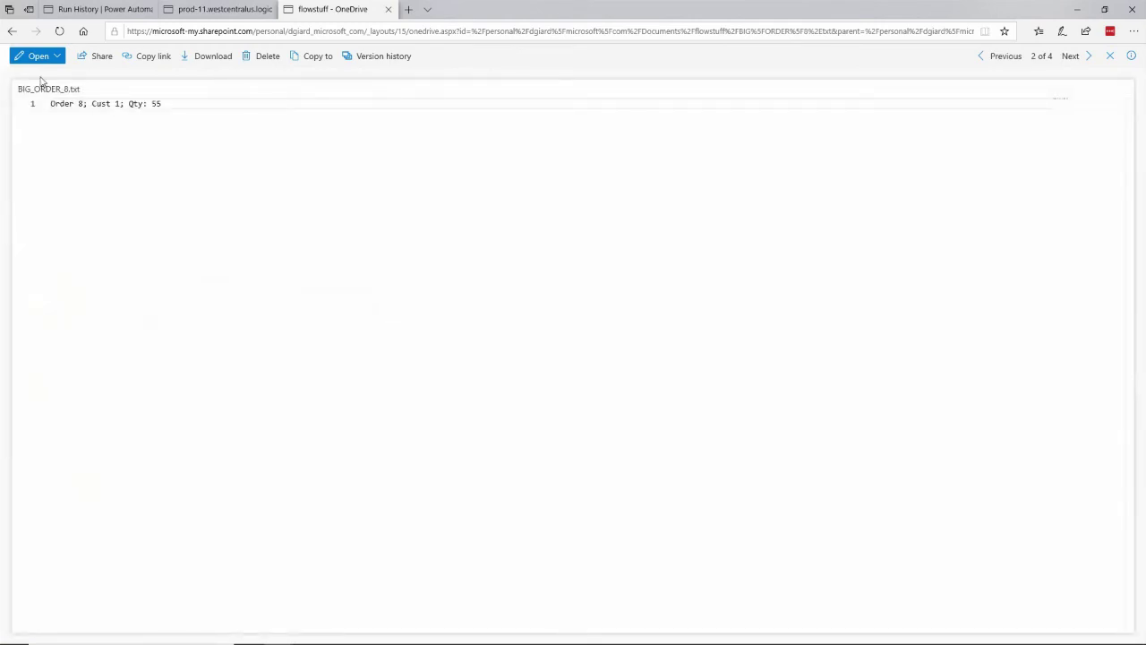
{"action": "left_click", "coordinate": [12, 31]}
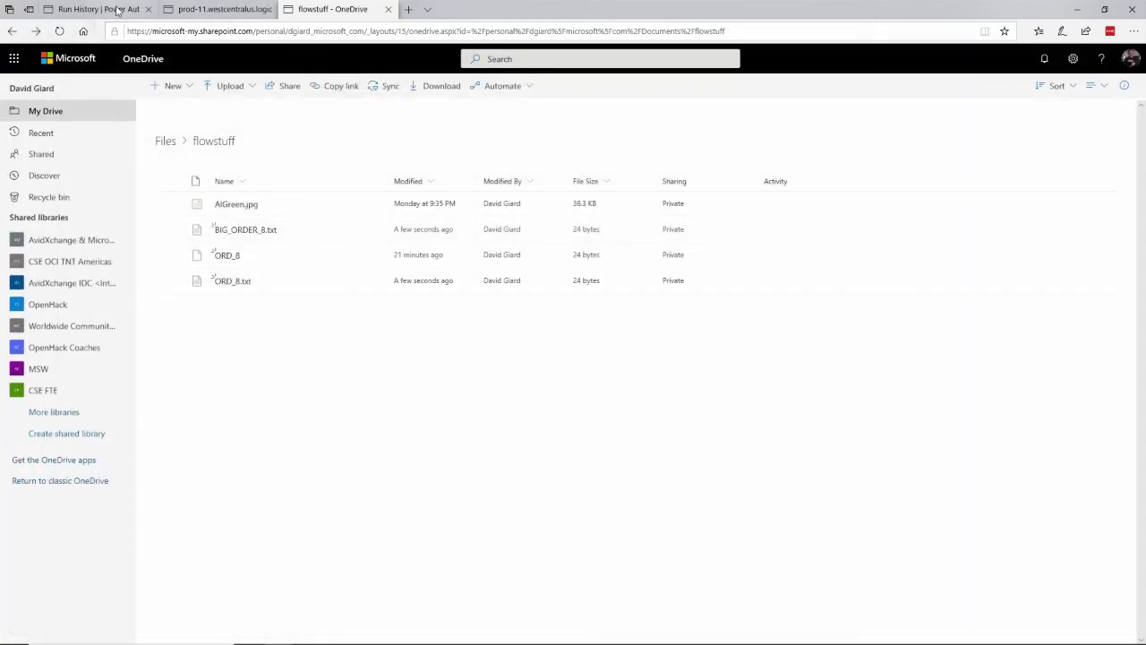
Step: Return to editing dgTestFlow in Power Automate and start a new test with the option to perform the trigger action
{"action": "left_click", "coordinate": [100, 9]}
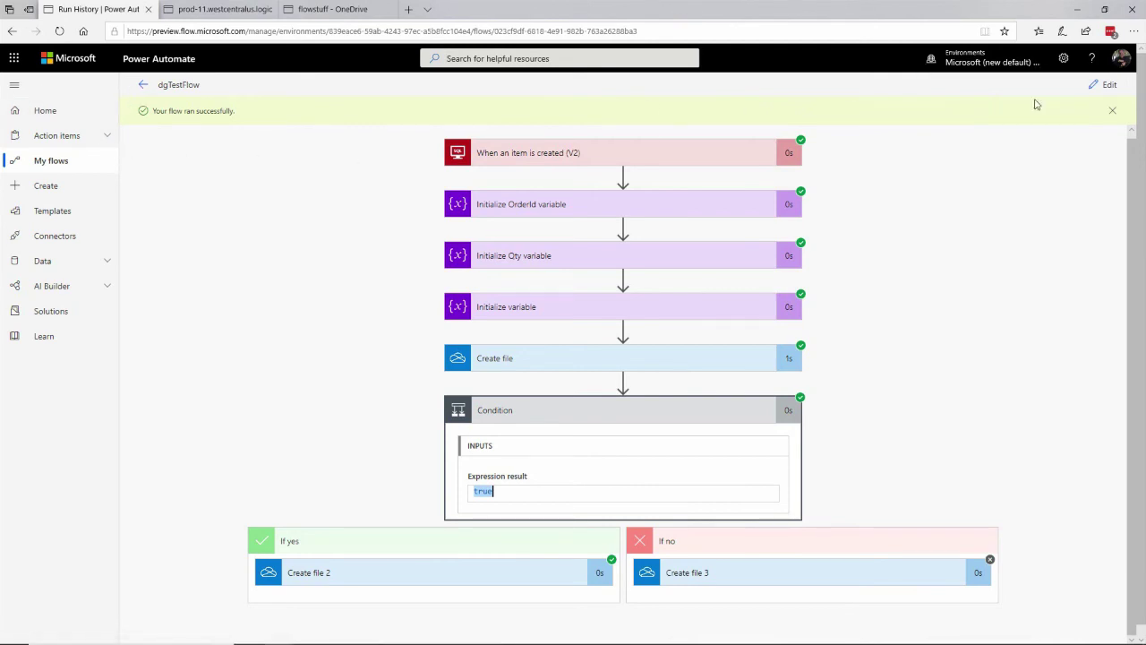
{"action": "left_click", "coordinate": [1111, 113]}
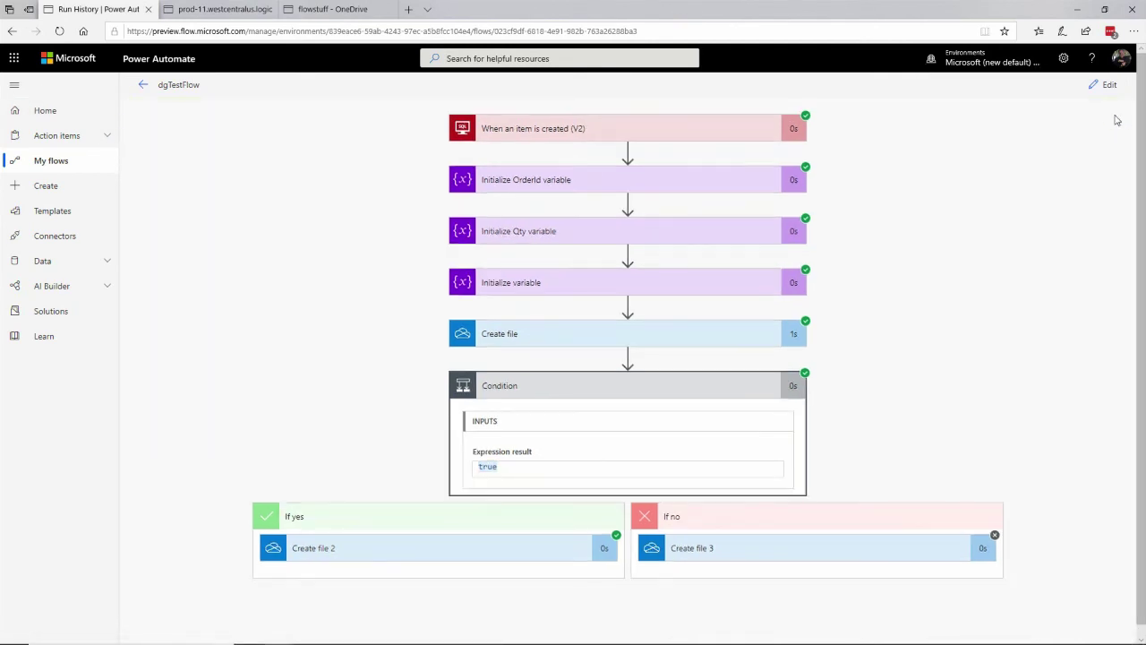
{"action": "left_click", "coordinate": [1107, 86]}
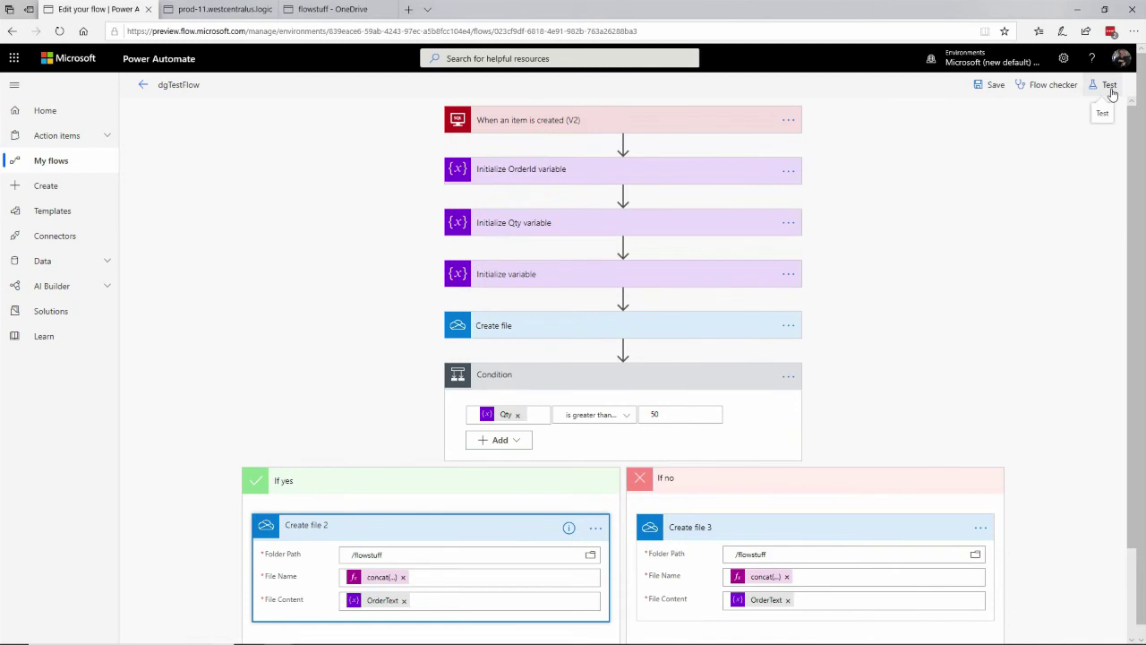
{"action": "left_click", "coordinate": [1110, 86]}
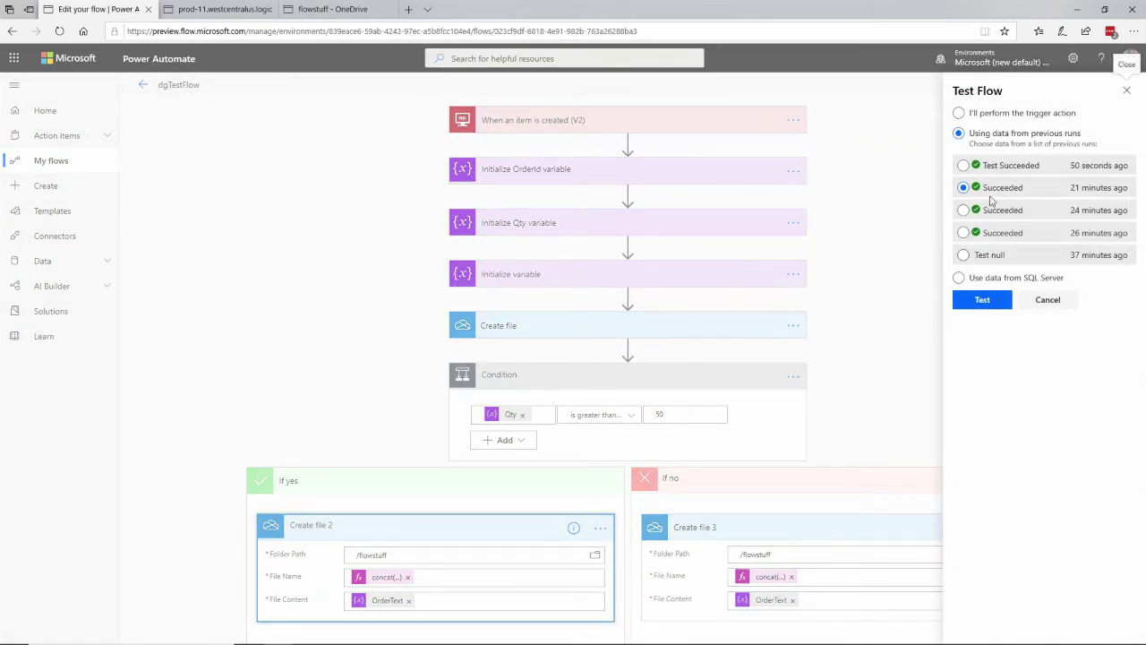
{"action": "left_click", "coordinate": [958, 114]}
{"action": "left_click", "coordinate": [982, 184]}
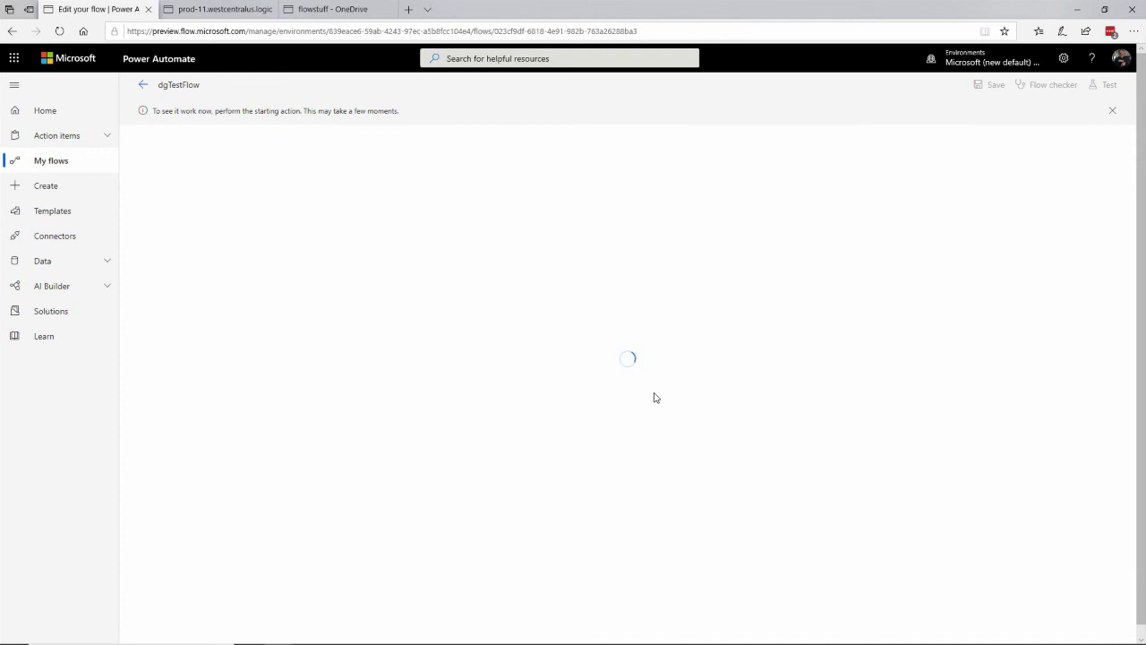
Step: In SQL Server Management Studio, set the Qty value in the Orders INSERT query to 5 and execute the query
{"action": "key", "text": "alt+Tab"}
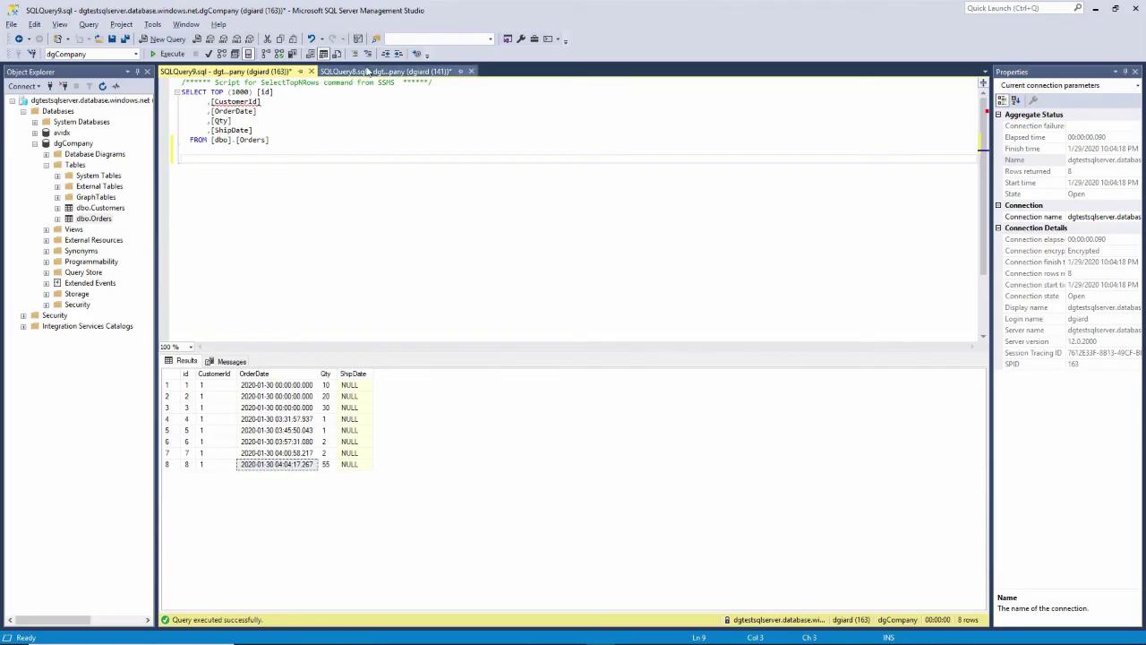
{"action": "left_click", "coordinate": [367, 71]}
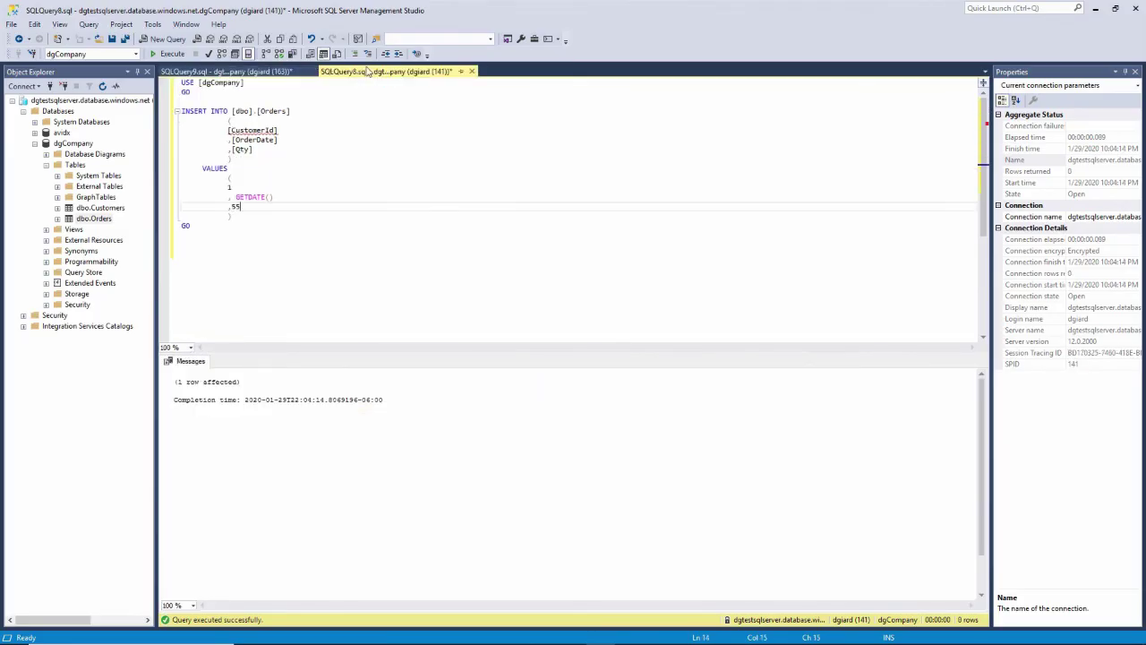
{"action": "left_click", "coordinate": [302, 193]}
{"action": "left_click", "coordinate": [293, 206]}
{"action": "type", "text": "5"}
{"action": "key", "text": "Home"}
{"action": "key", "text": "Home"}
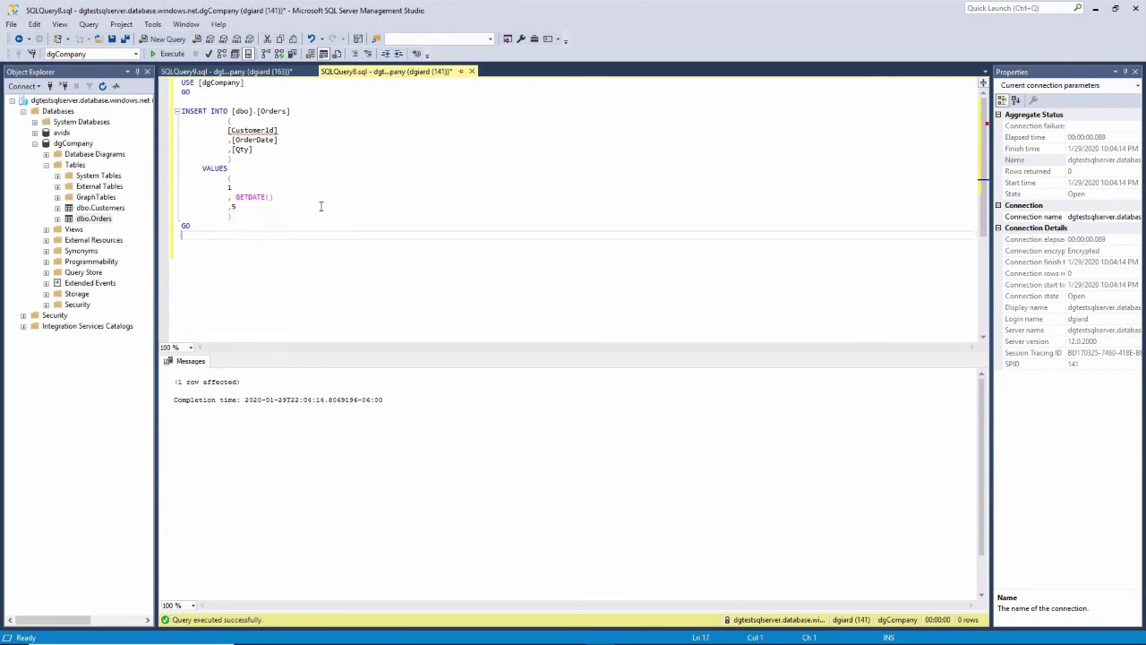
{"action": "key", "text": "Up"}
{"action": "key", "text": "Up"}
{"action": "key", "text": "Up"}
{"action": "key", "text": "Up"}
{"action": "key", "text": "Up"}
{"action": "key", "text": "Up"}
{"action": "key", "text": "Up"}
{"action": "key", "text": "Down"}
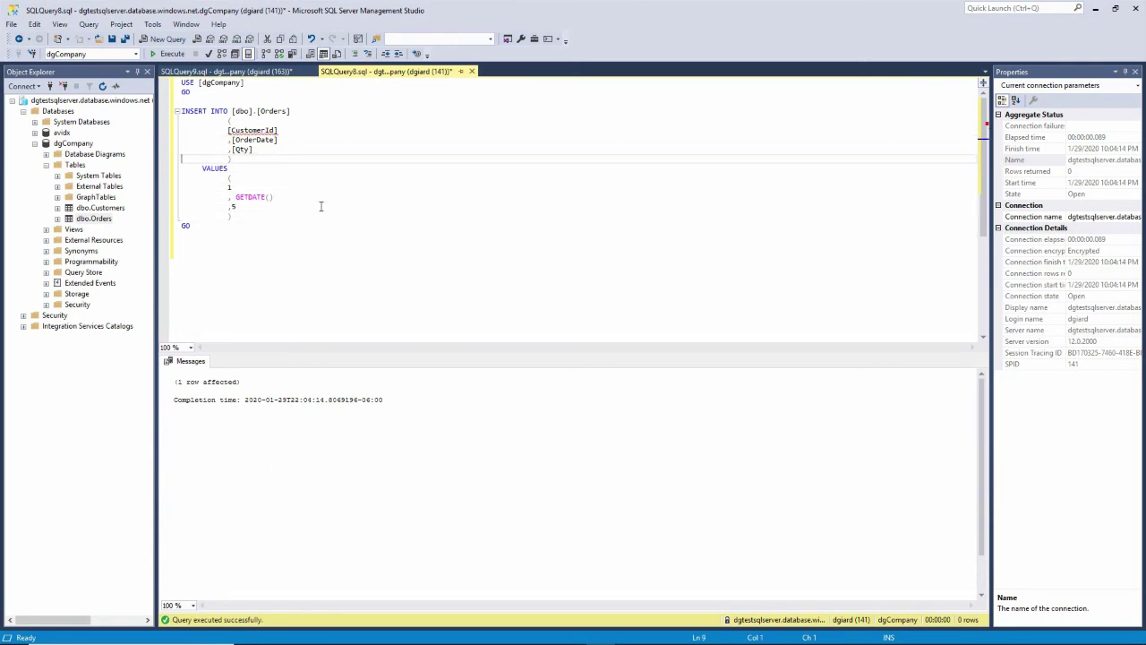
{"action": "key", "text": "Down"}
{"action": "key", "text": "Down"}
{"action": "key", "text": "Down"}
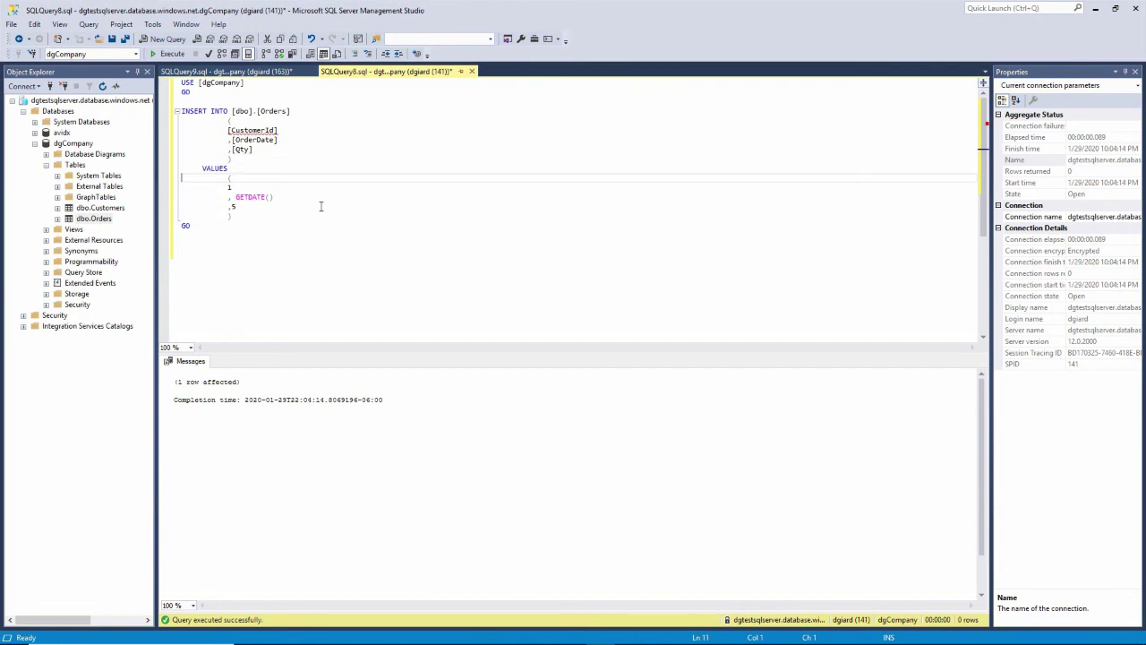
{"action": "left_click", "coordinate": [156, 56]}
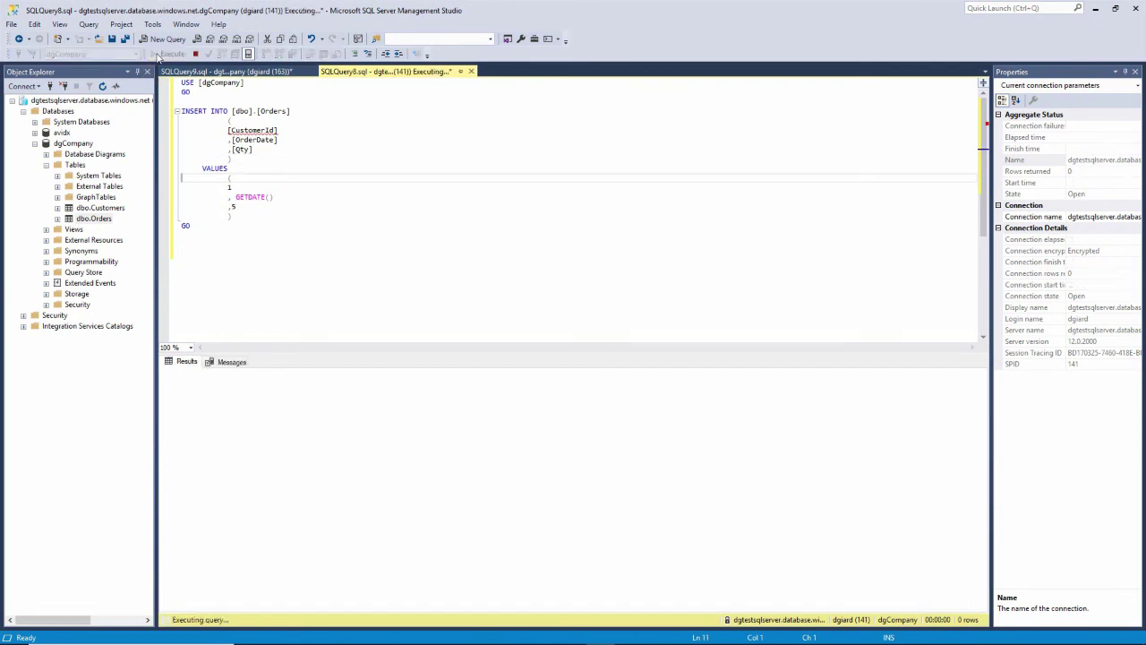
Step: Rerun the SELECT query on the Orders table and check the newly inserted row's order date and quantity
{"action": "left_click", "coordinate": [200, 72]}
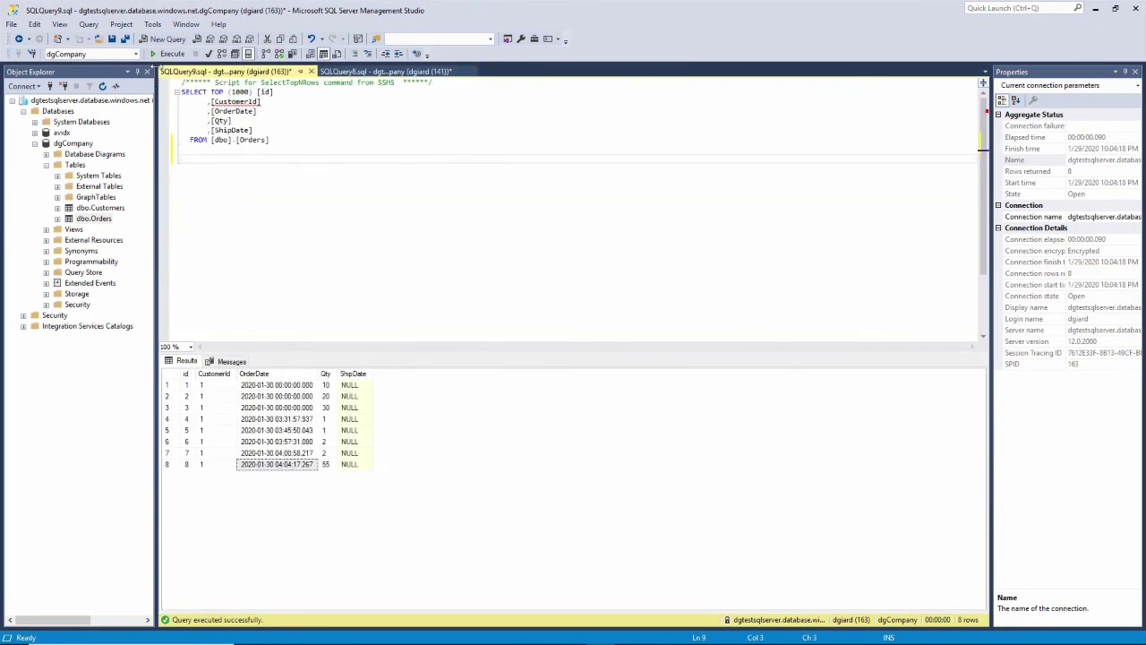
{"action": "left_click", "coordinate": [165, 54]}
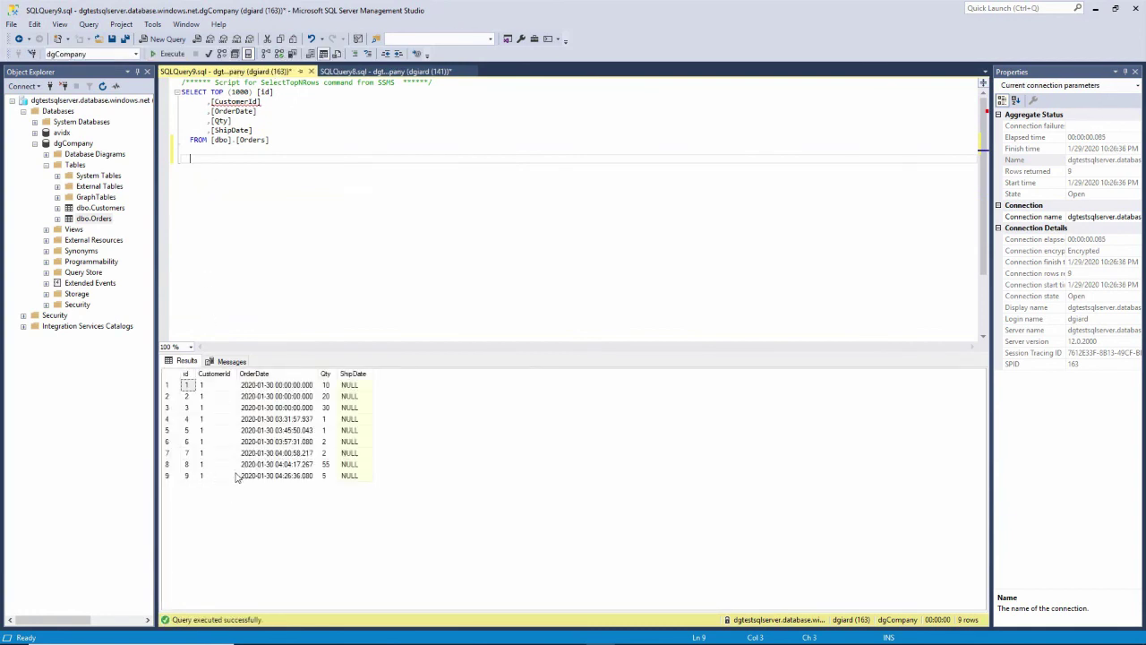
{"action": "left_click", "coordinate": [251, 476]}
{"action": "left_click", "coordinate": [327, 476]}
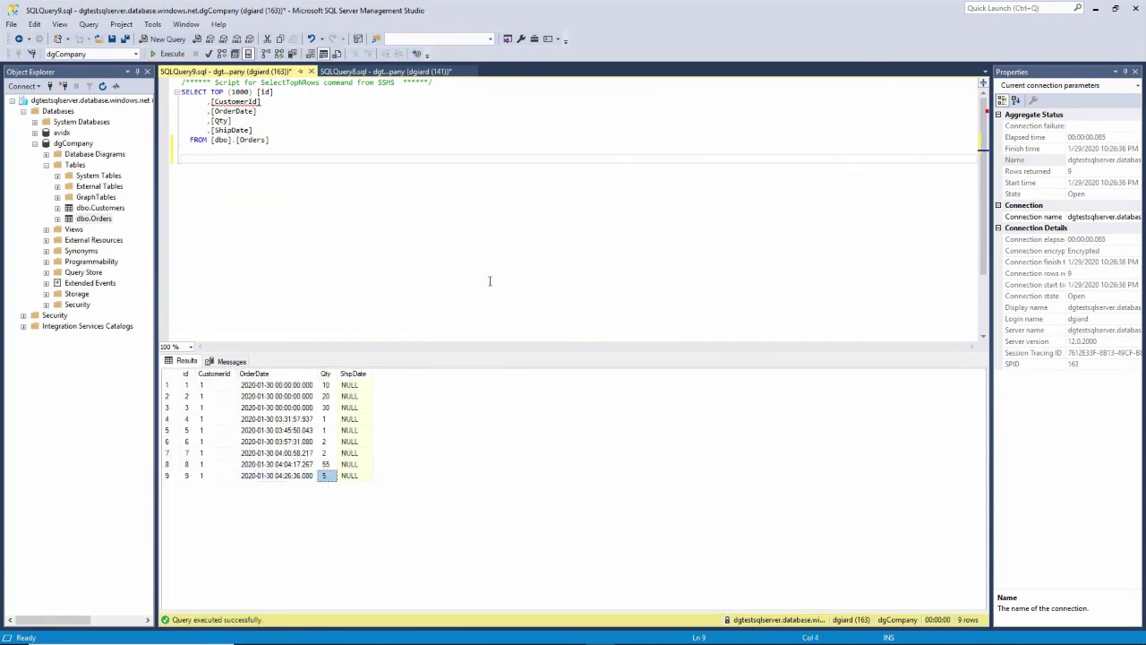
Step: Switch back to the flow run in Power Automate and inspect the Condition's expression result
{"action": "key", "text": "alt+Tab"}
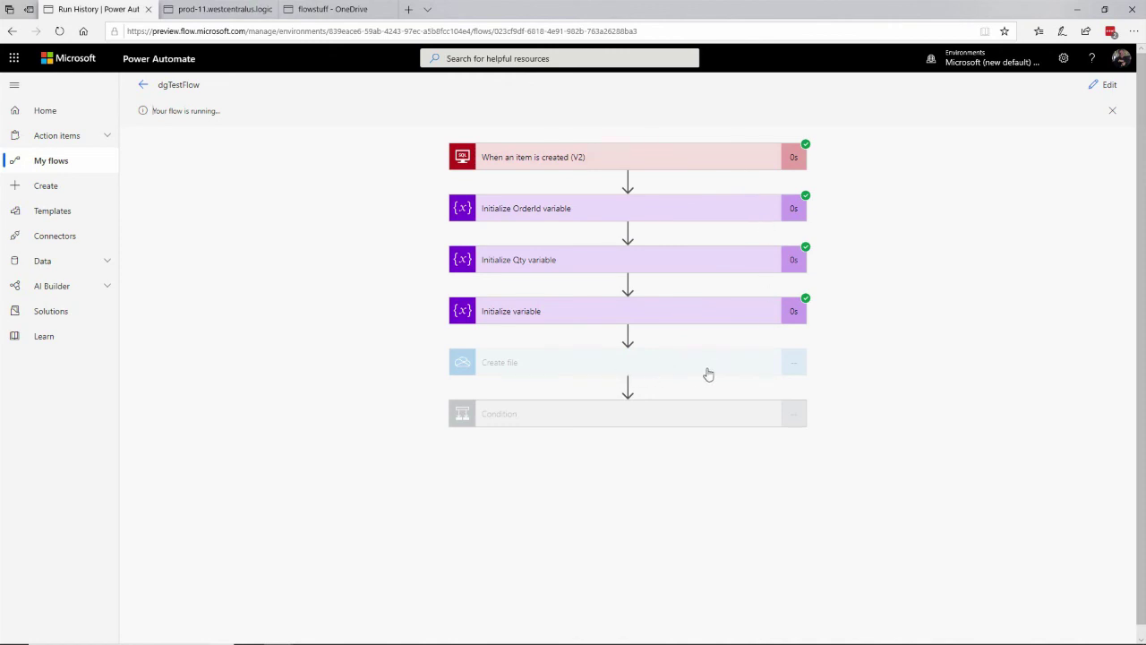
{"action": "left_click", "coordinate": [629, 419]}
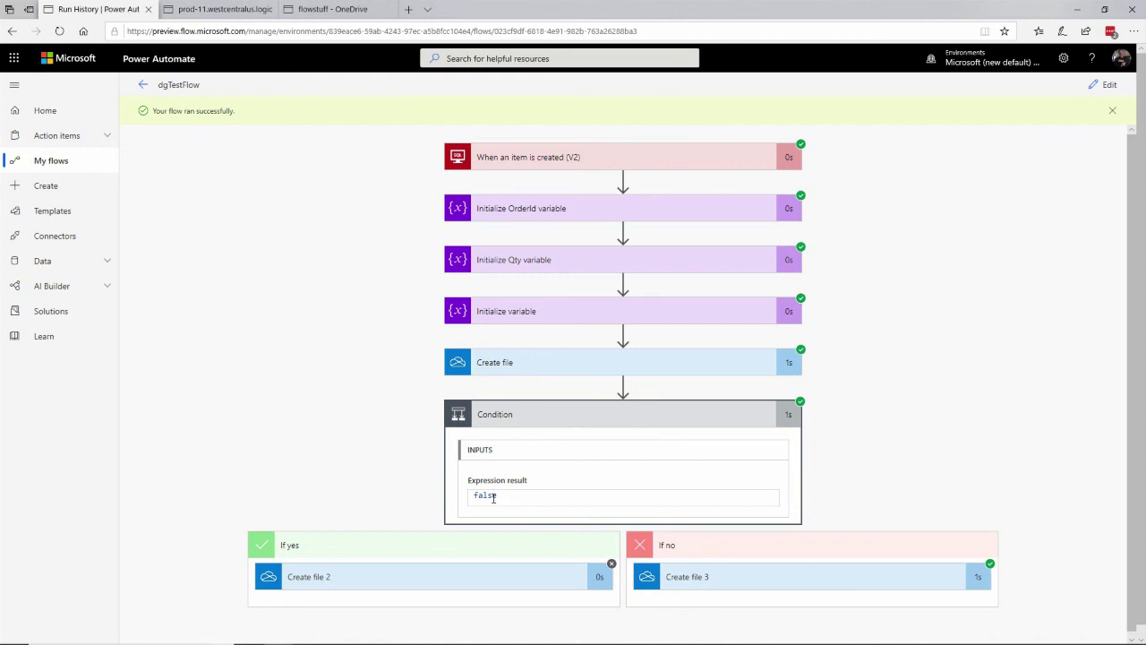
Step: Expand the Create file action in the flow run and examine its inputs, outputs and the Condition branches below it
{"action": "left_click", "coordinate": [617, 373]}
{"action": "scroll", "coordinate": [617, 373], "scroll_direction": "down", "scroll_amount": 5}
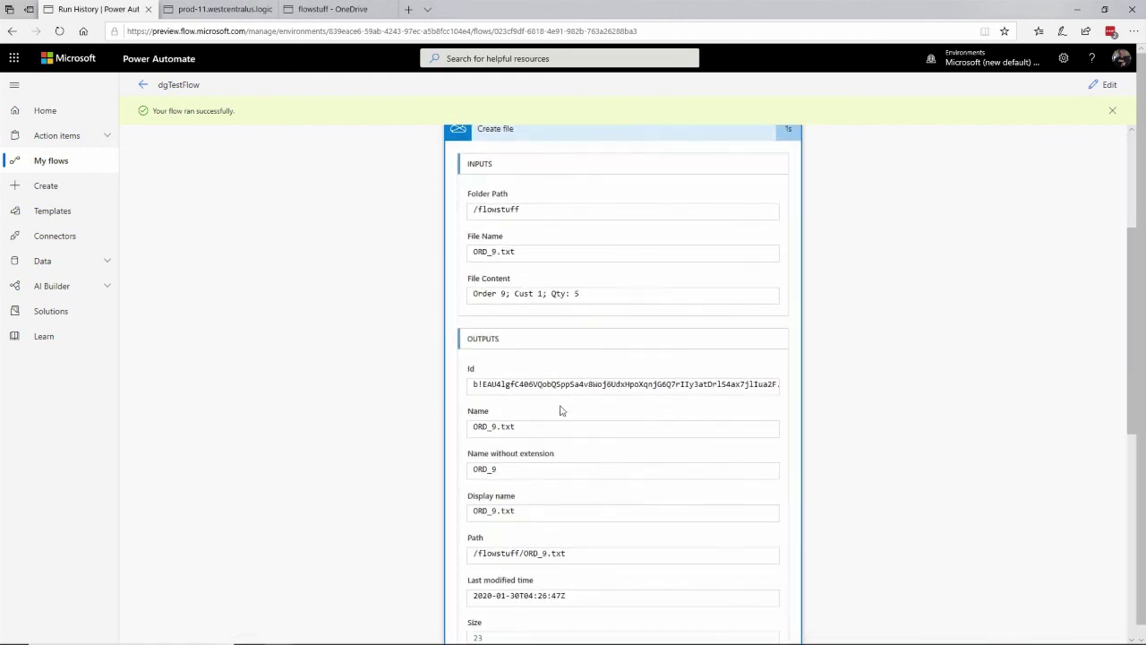
{"action": "scroll", "coordinate": [528, 443], "scroll_direction": "down", "scroll_amount": 4}
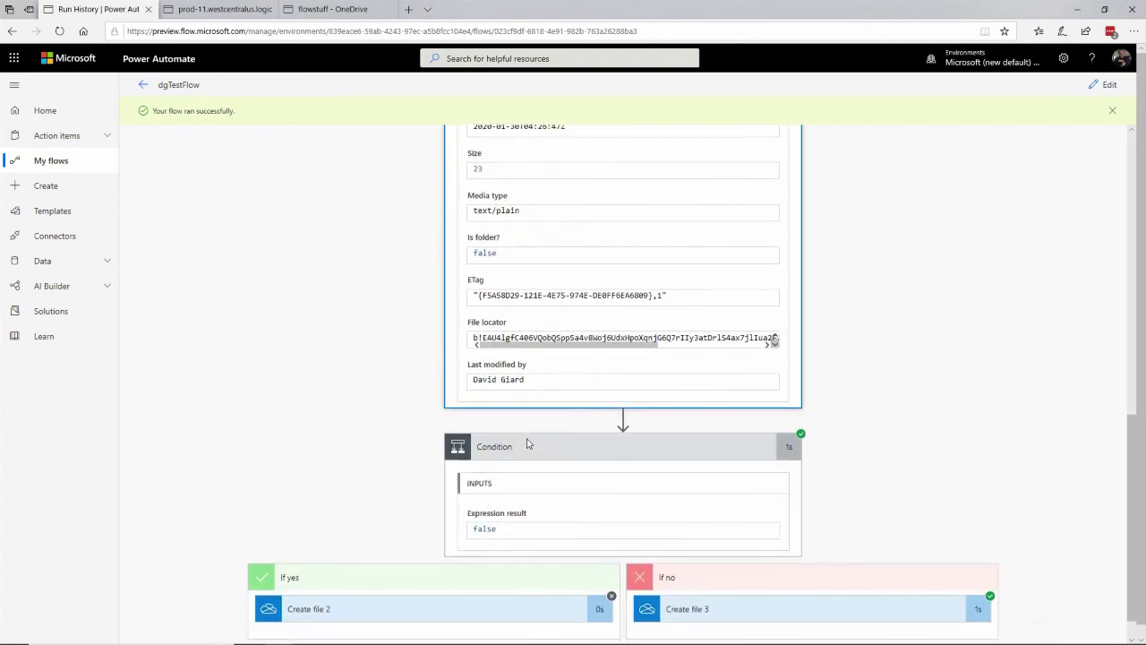
{"action": "scroll", "coordinate": [527, 444], "scroll_direction": "up", "scroll_amount": 2}
{"action": "scroll", "coordinate": [527, 444], "scroll_direction": "down", "scroll_amount": 2}
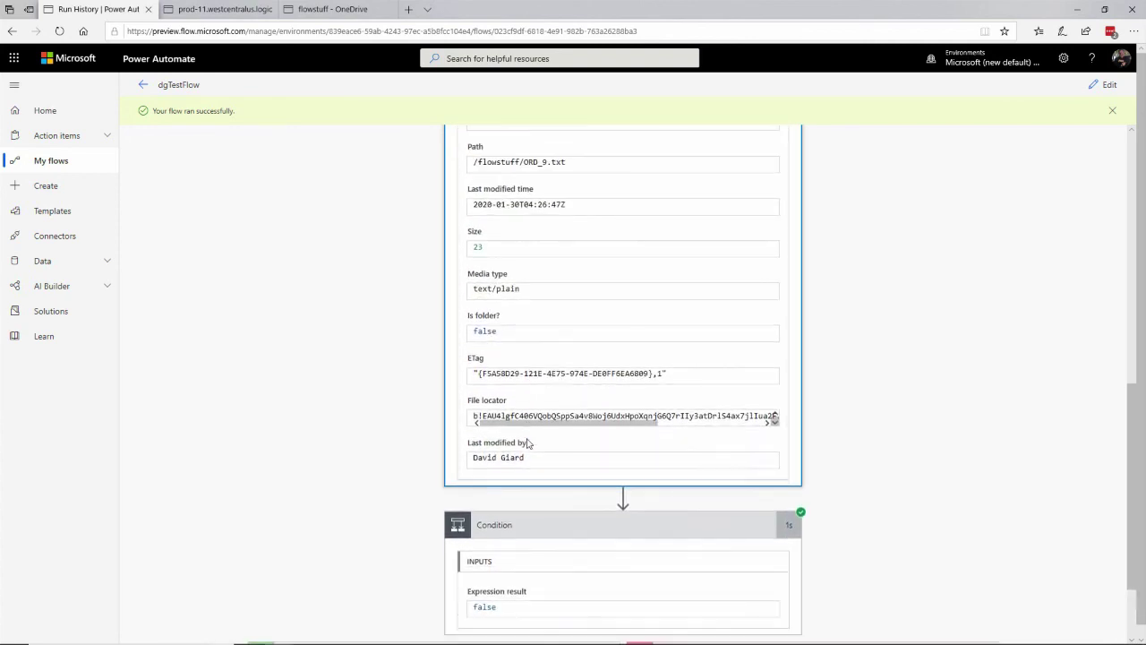
{"action": "scroll", "coordinate": [527, 444], "scroll_direction": "up", "scroll_amount": 1}
{"action": "scroll", "coordinate": [527, 444], "scroll_direction": "down", "scroll_amount": 1}
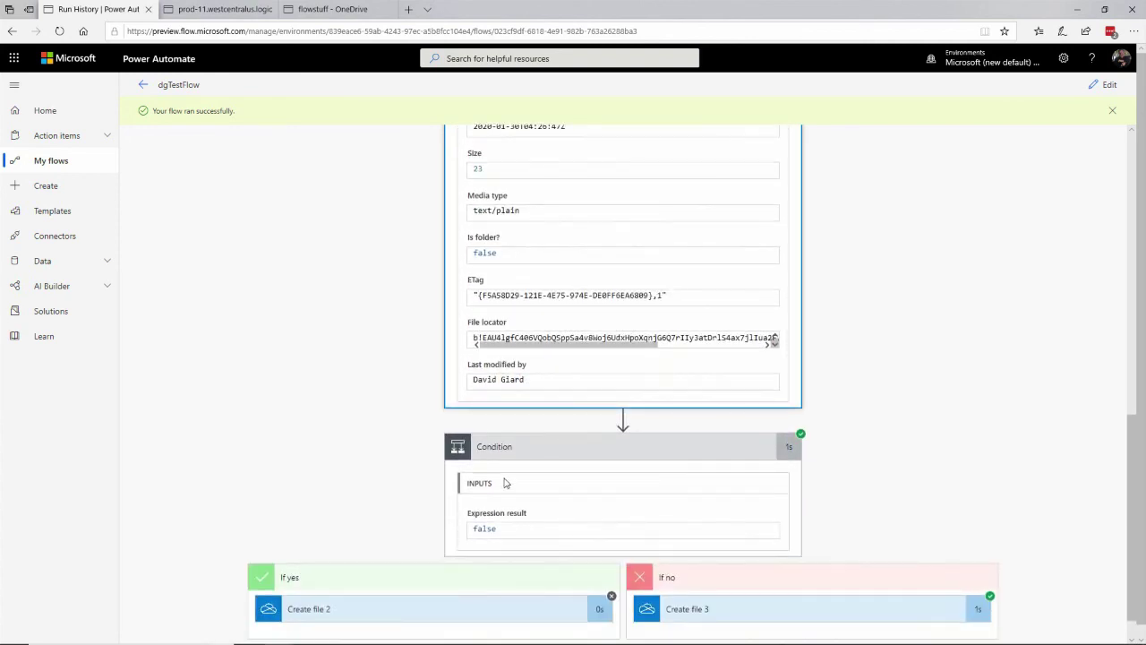
{"action": "scroll", "coordinate": [814, 618], "scroll_direction": "down", "scroll_amount": 1}
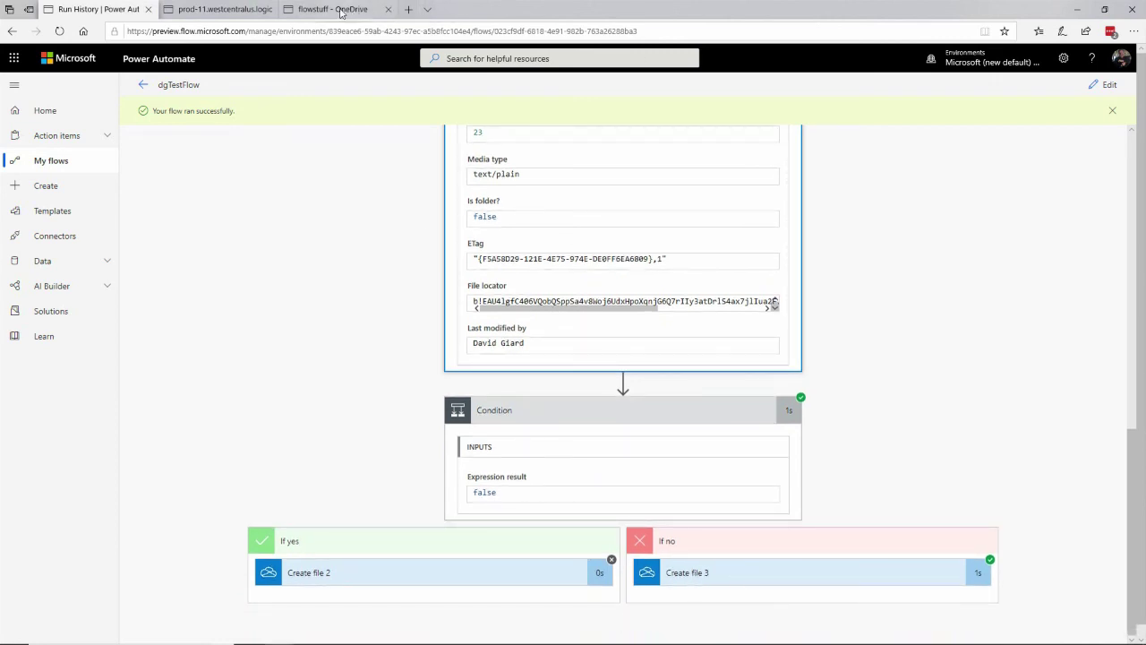
Step: In the OneDrive flowstuff folder, open SMALL_ORDER_9.txt to check its content, and return to the folder's file list
{"action": "left_click", "coordinate": [341, 12]}
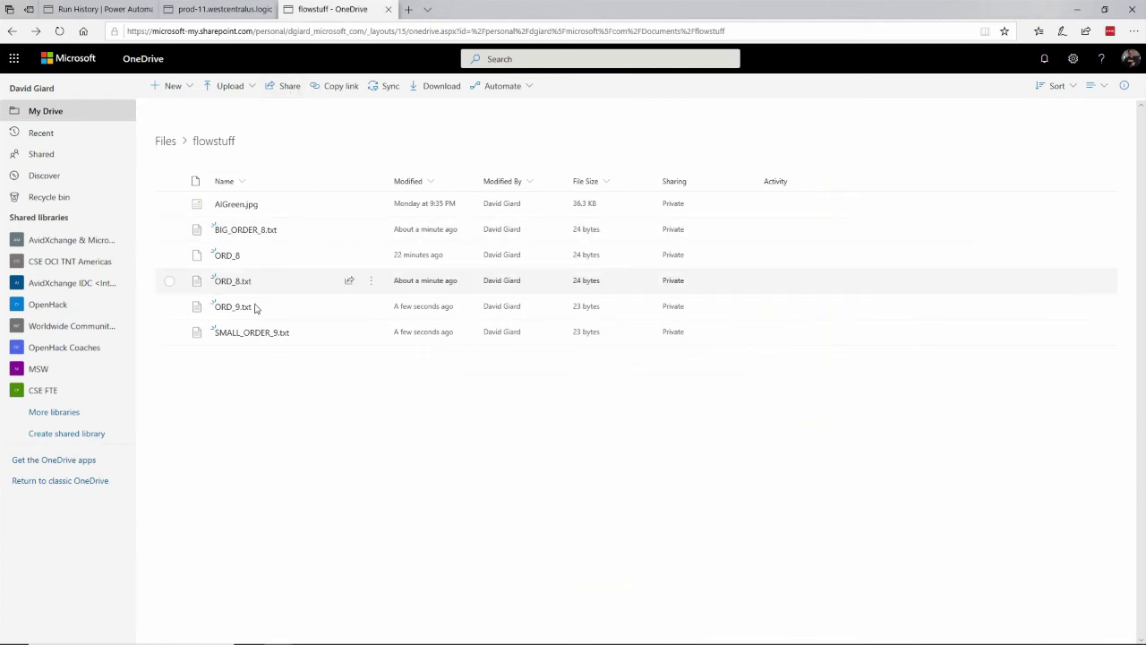
{"action": "mouse_move", "coordinate": [231, 310]}
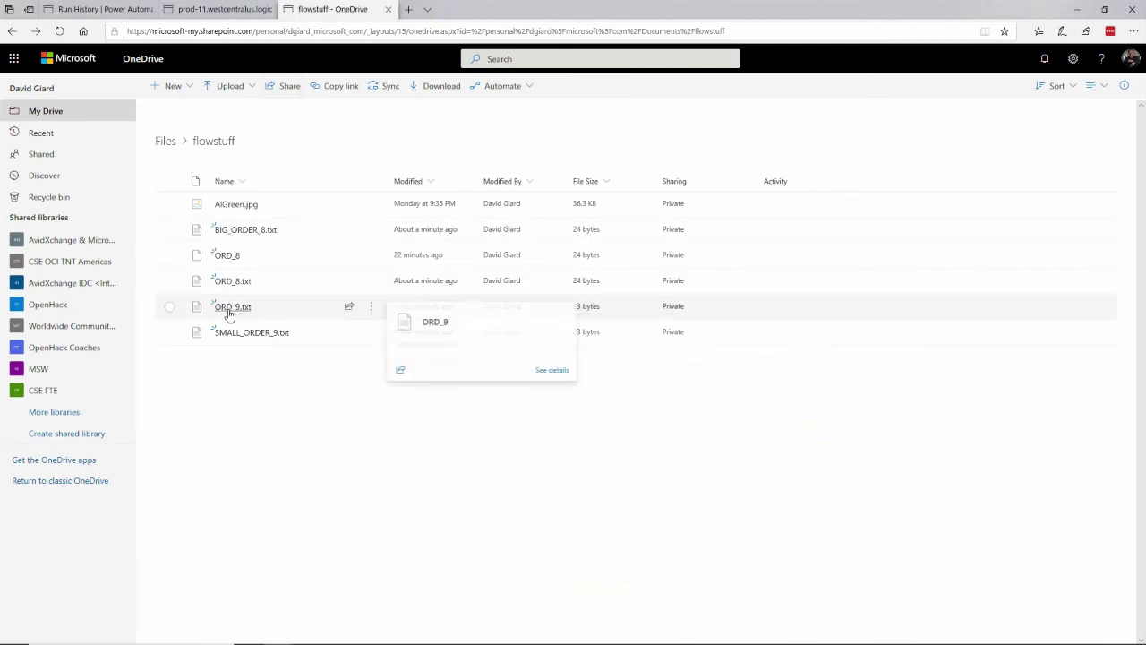
{"action": "mouse_move", "coordinate": [269, 337]}
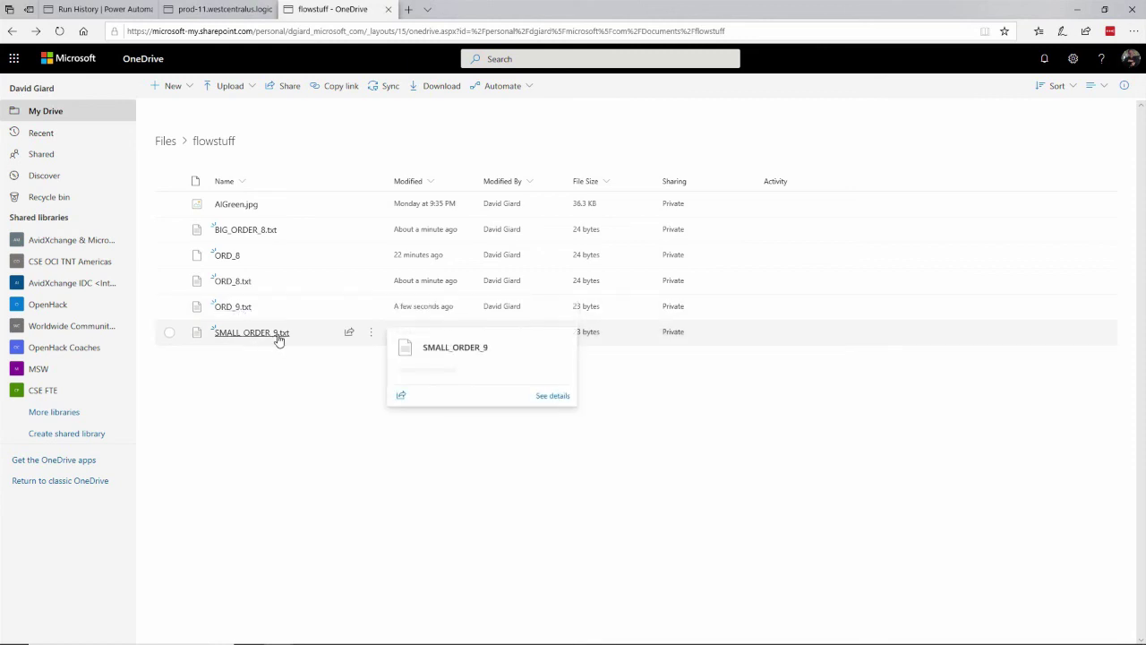
{"action": "left_click", "coordinate": [265, 334]}
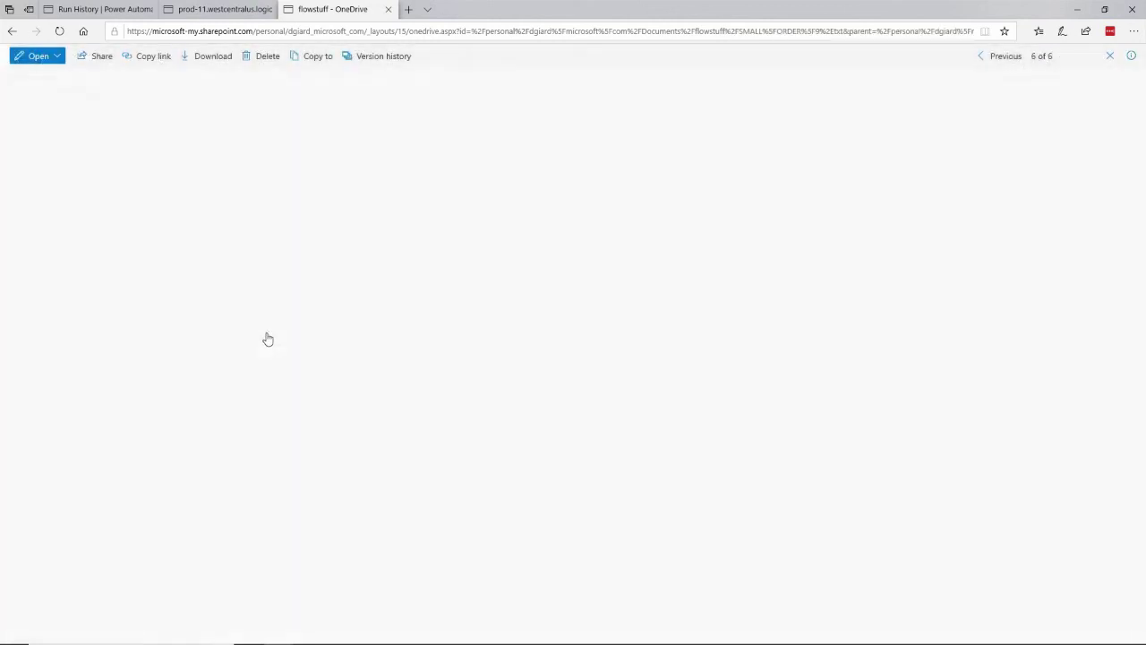
{"action": "triple_click", "coordinate": [87, 103]}
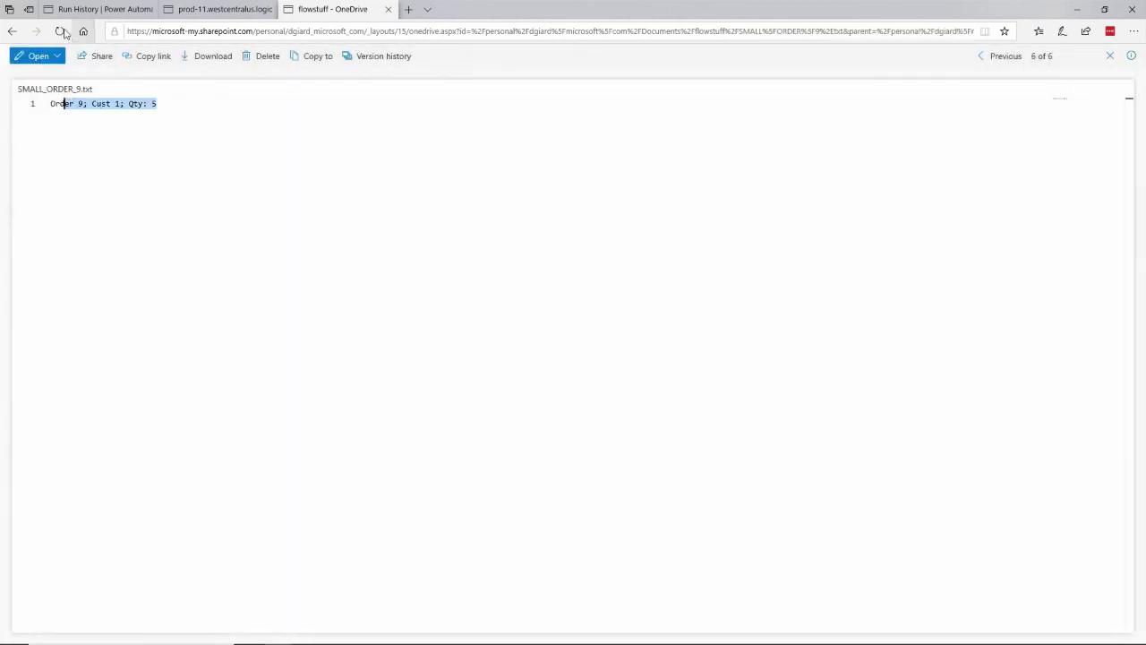
{"action": "left_click", "coordinate": [12, 32]}
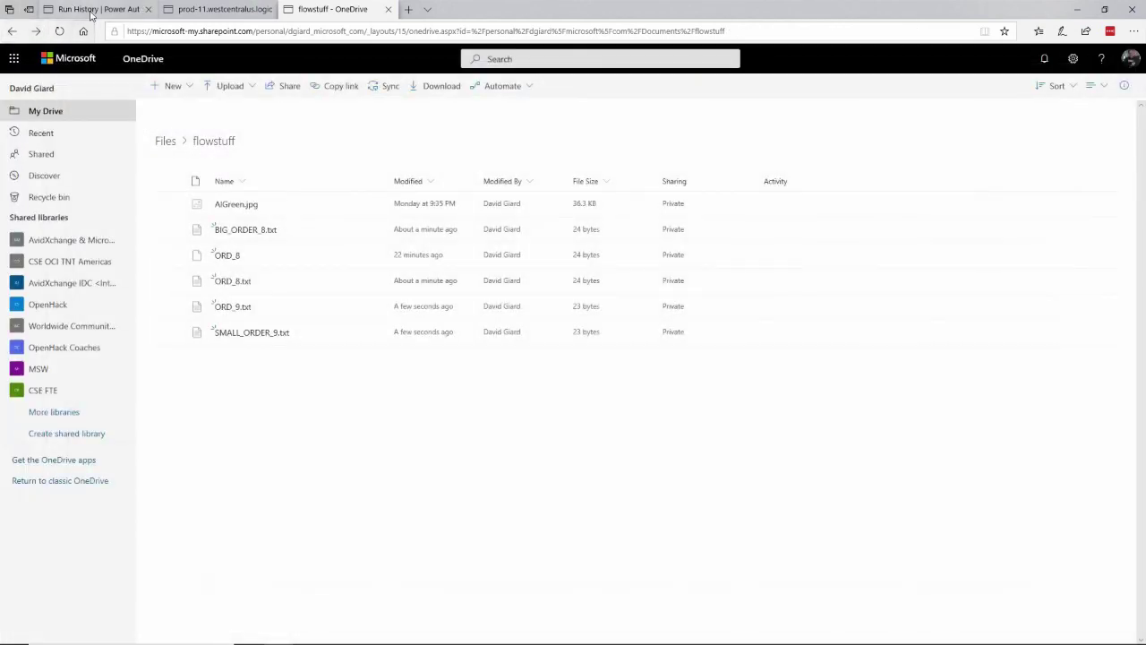
Step: Switch back to the dgTestFlow run in Power Automate, dismiss the run notification and reopen the flow for editing
{"action": "left_click", "coordinate": [98, 10]}
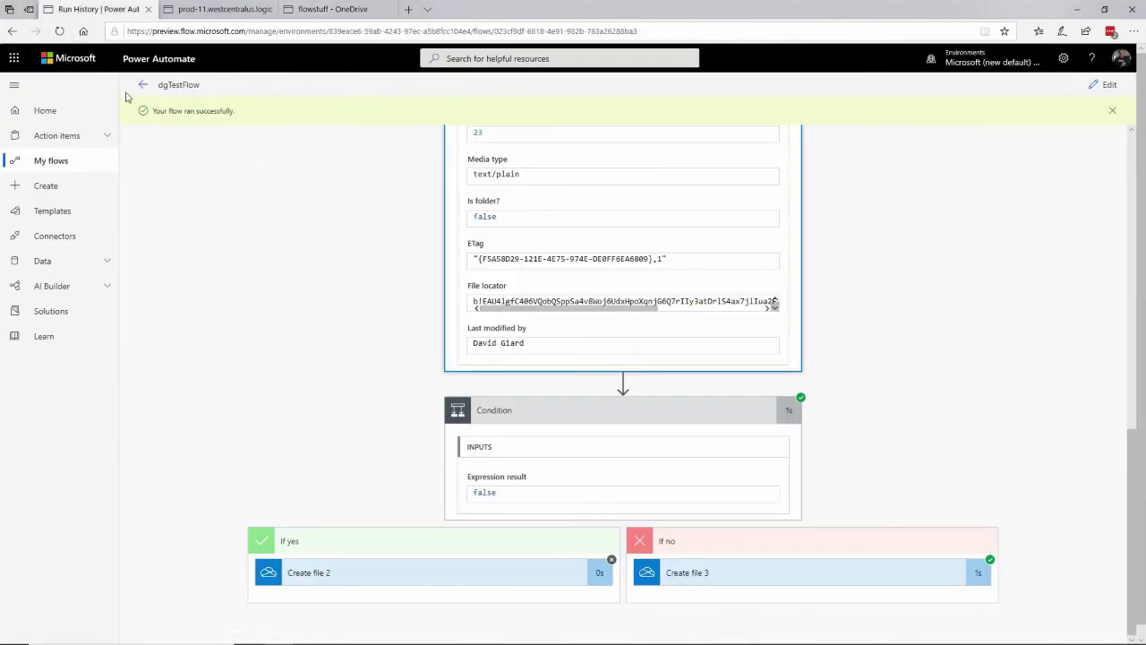
{"action": "scroll", "coordinate": [338, 337], "scroll_direction": "up", "scroll_amount": 2}
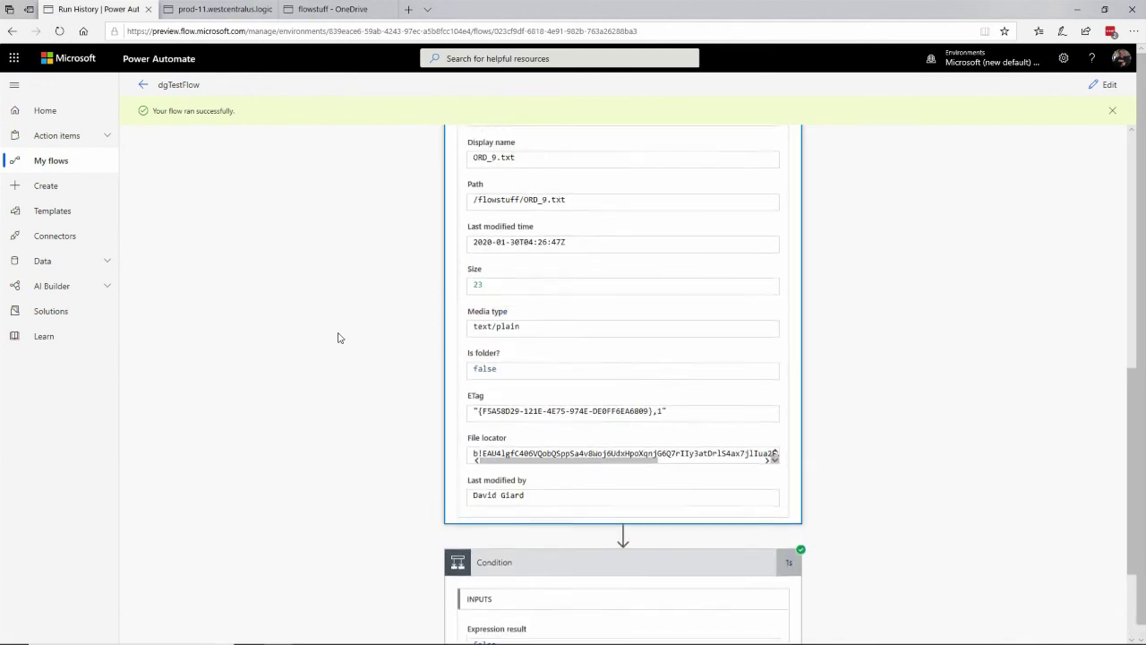
{"action": "scroll", "coordinate": [339, 338], "scroll_direction": "up", "scroll_amount": 3}
{"action": "scroll", "coordinate": [935, 276], "scroll_direction": "up", "scroll_amount": 3}
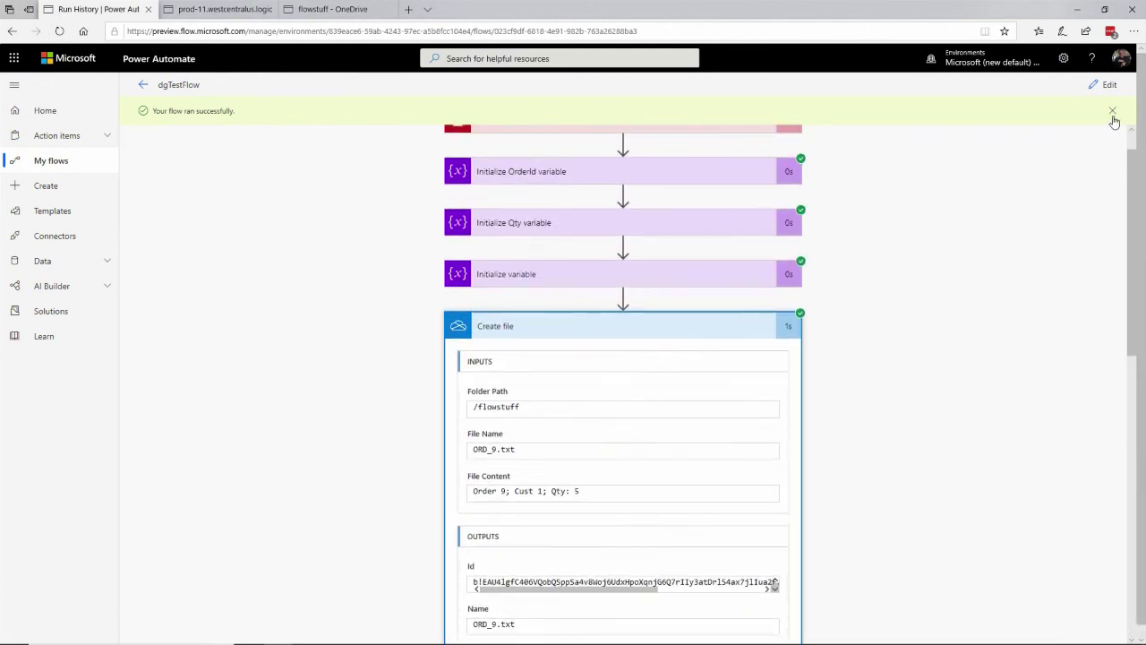
{"action": "left_click", "coordinate": [1112, 112]}
{"action": "scroll", "coordinate": [1011, 215], "scroll_direction": "up", "scroll_amount": 1}
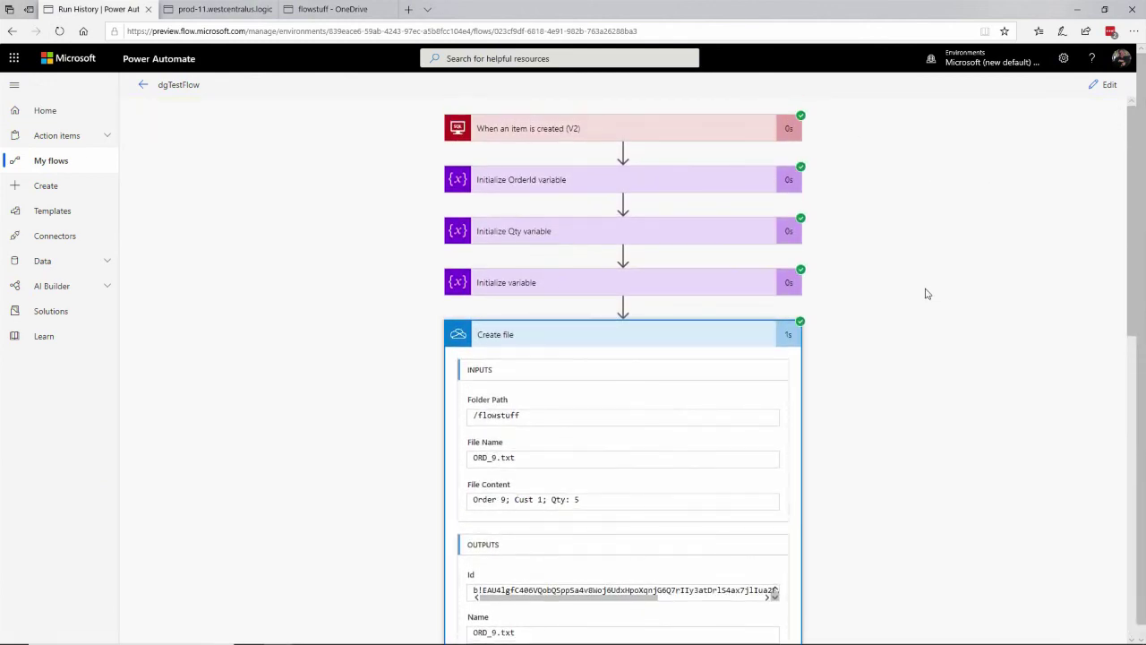
{"action": "left_click", "coordinate": [1103, 84]}
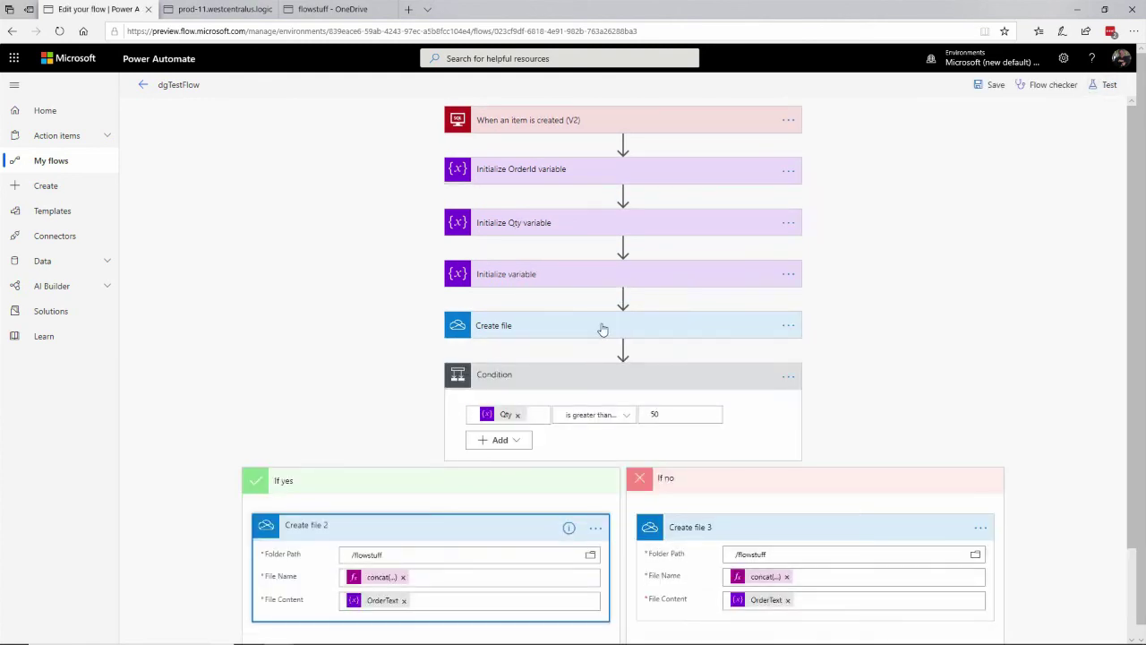